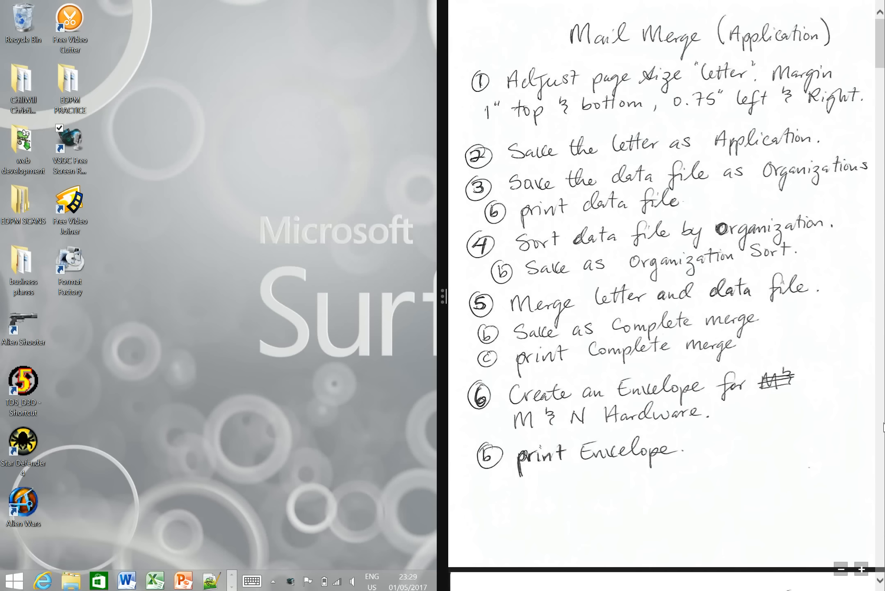
# - Read through the handwritten mail merge task list, letter draft and list of recipient organizations
pyautogui.click(881, 587)
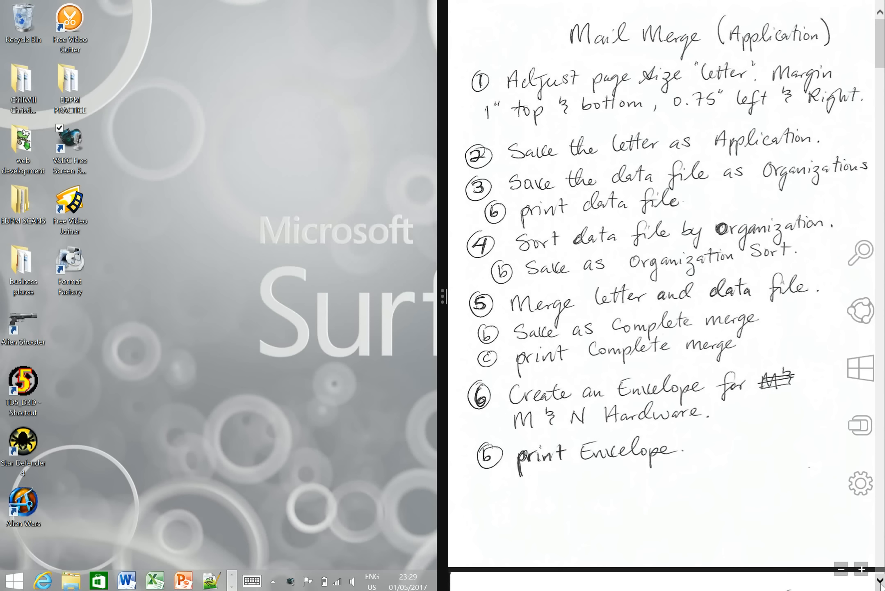
pyautogui.click(882, 586)
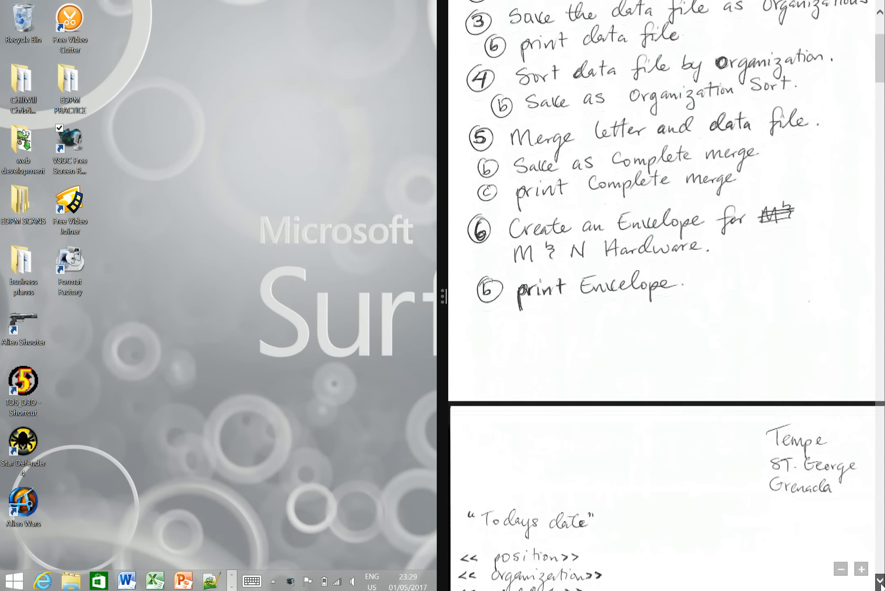
pyautogui.moveTo(881, 585); pyautogui.dragTo(882, 581)
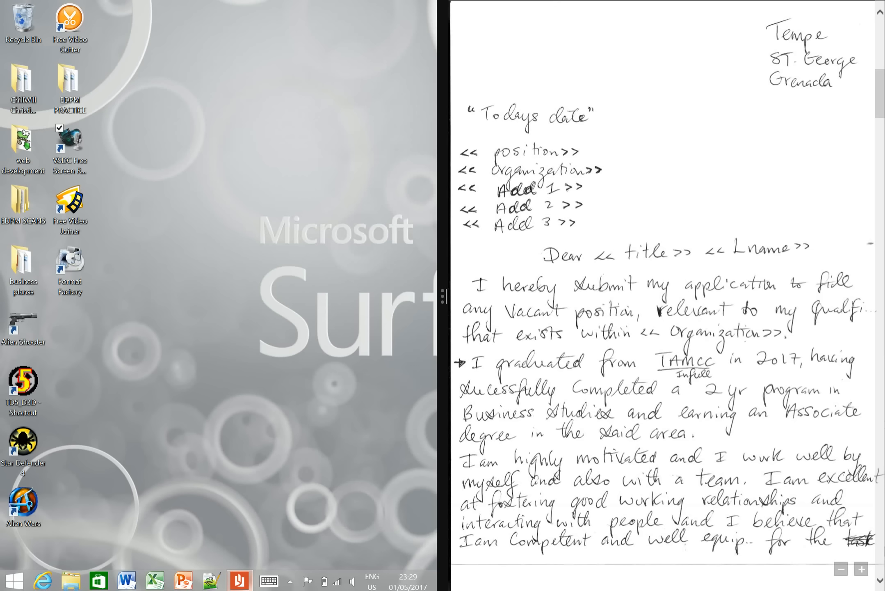
pyautogui.click(880, 582)
pyautogui.moveTo(881, 583); pyautogui.dragTo(881, 584)
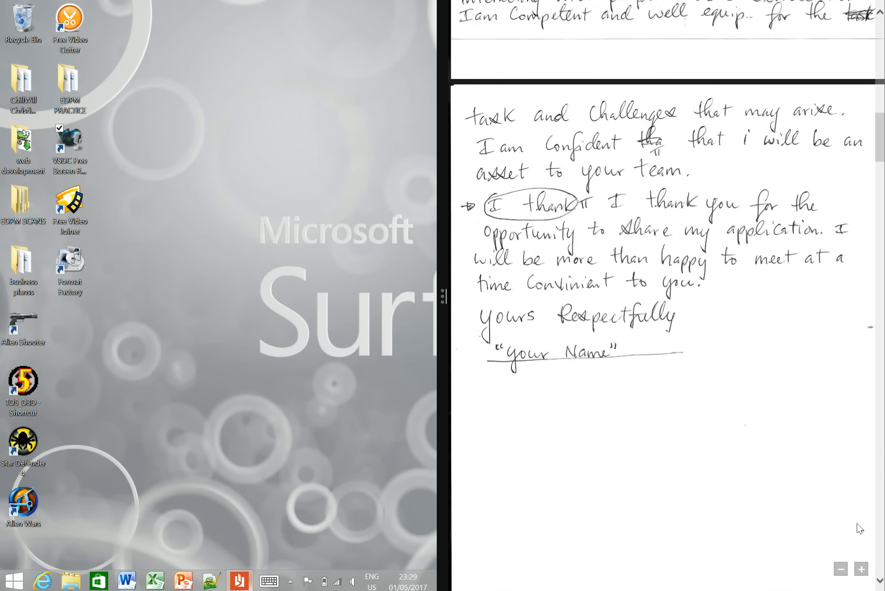
pyautogui.moveTo(880, 580); pyautogui.dragTo(880, 580)
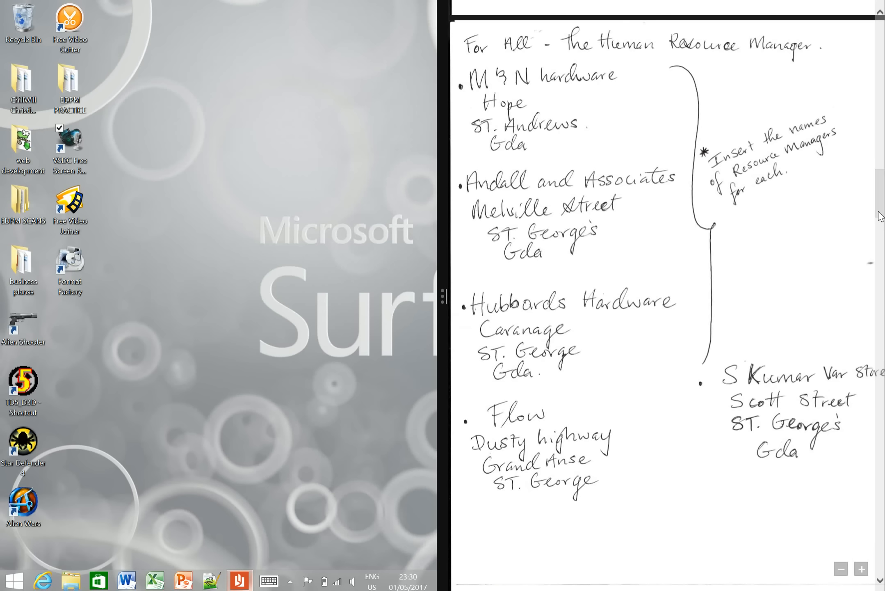
pyautogui.click(874, 160)
pyautogui.moveTo(874, 160); pyautogui.dragTo(874, 65)
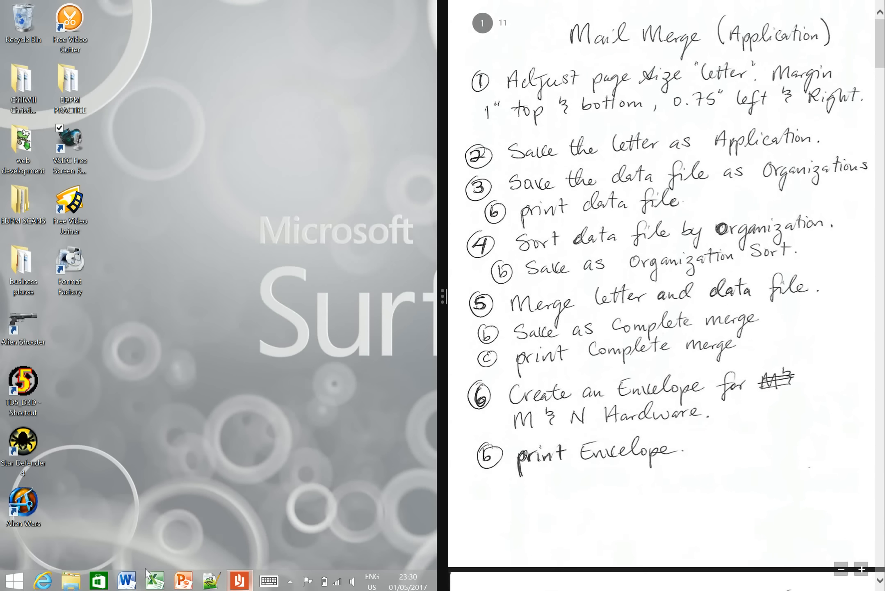
# - Switch to Microsoft Word and set the blank document's page size to Letter
pyautogui.click(127, 585)
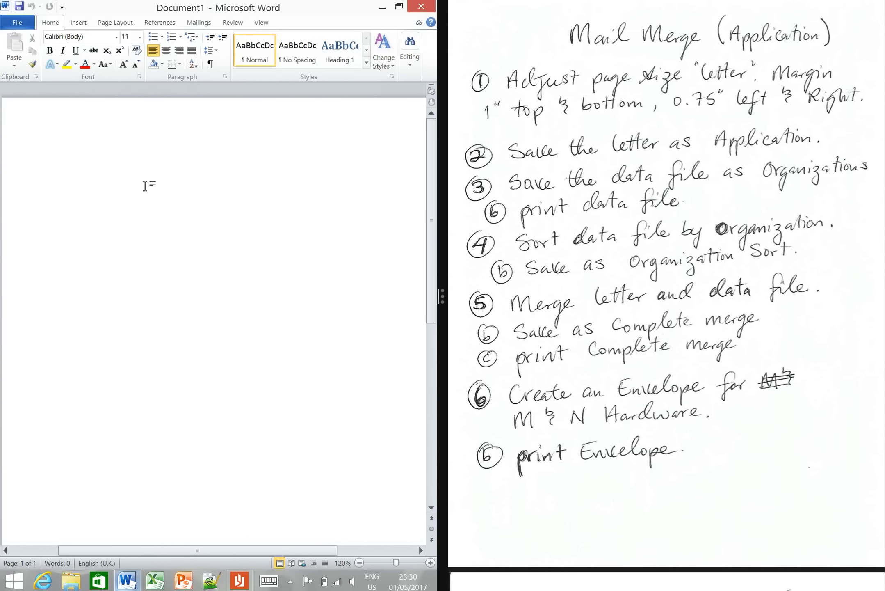
pyautogui.click(130, 26)
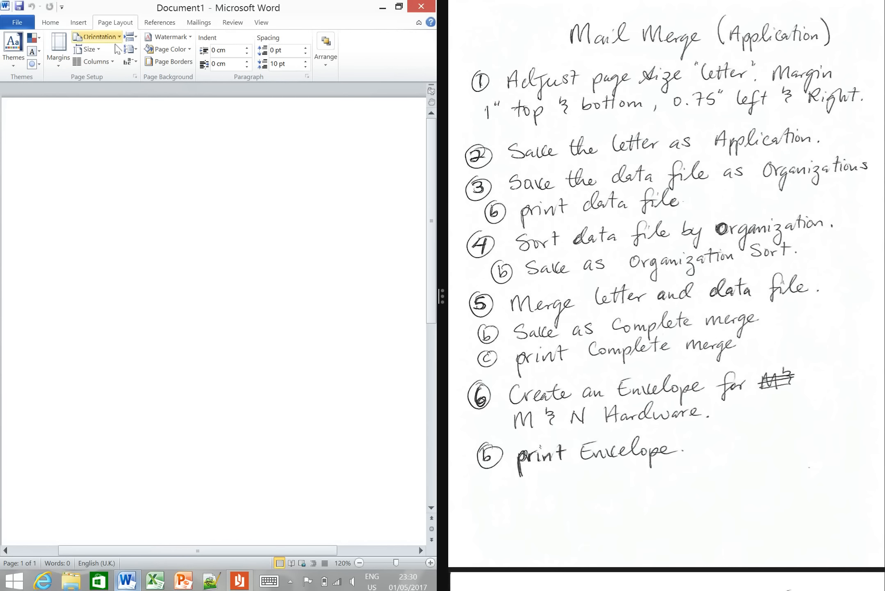
pyautogui.click(98, 50)
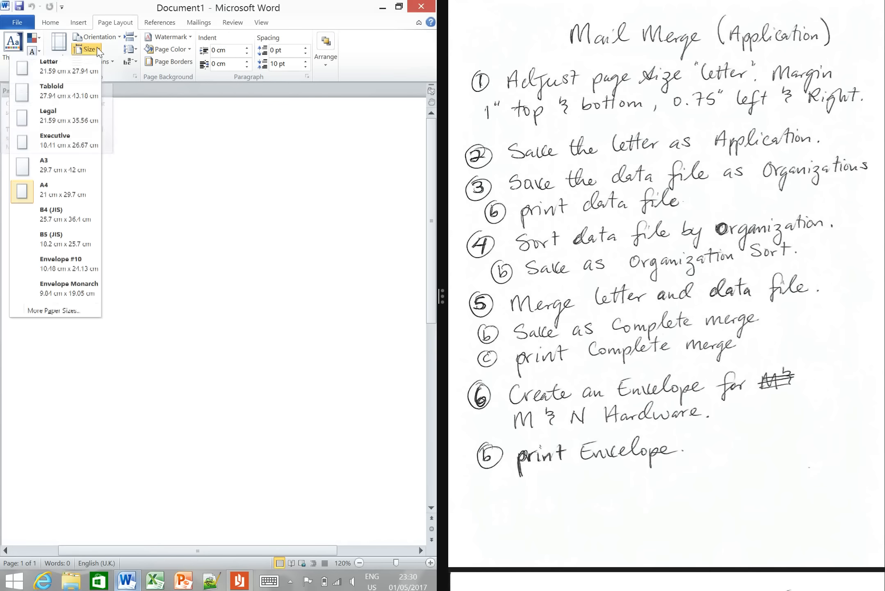
pyautogui.click(80, 74)
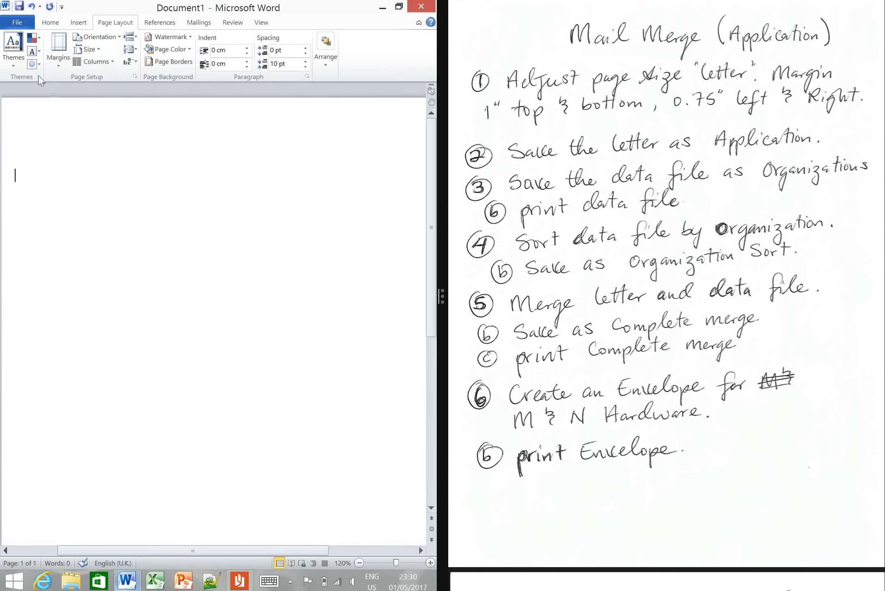
# - Set the document's left and right margins to 0.75 inch using custom margins
pyautogui.click(58, 62)
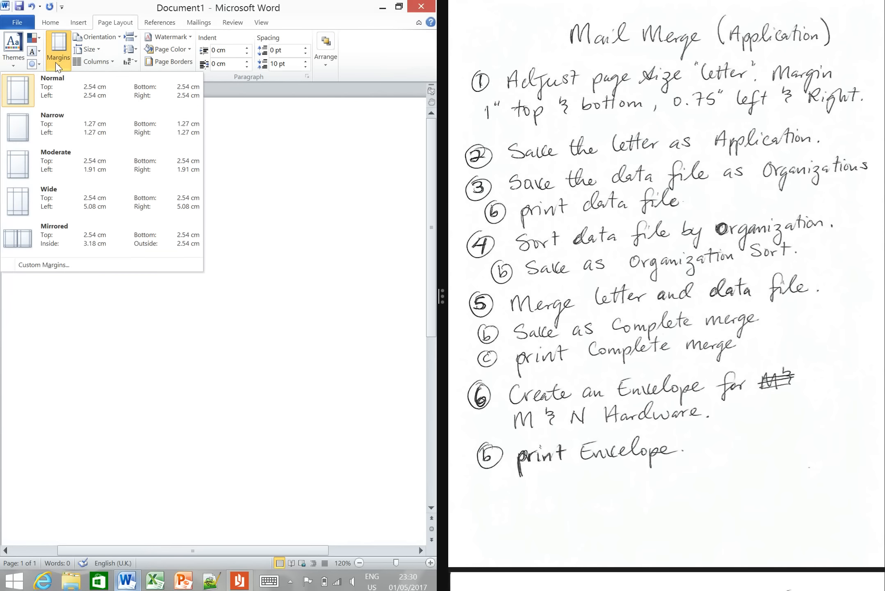
pyautogui.click(91, 265)
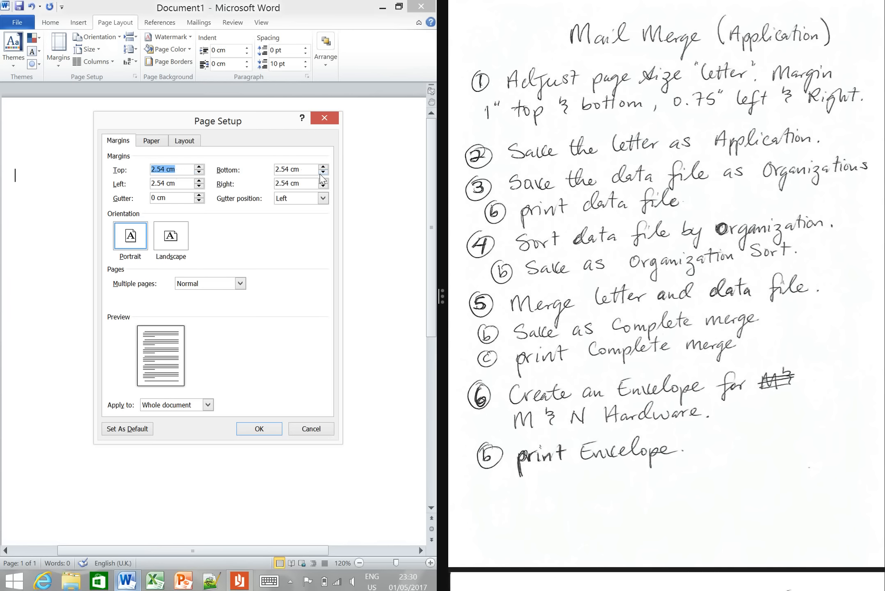
pyautogui.click(199, 187)
pyautogui.click(199, 187)
pyautogui.click(199, 186)
pyautogui.click(323, 187)
pyautogui.click(323, 186)
pyautogui.click(258, 429)
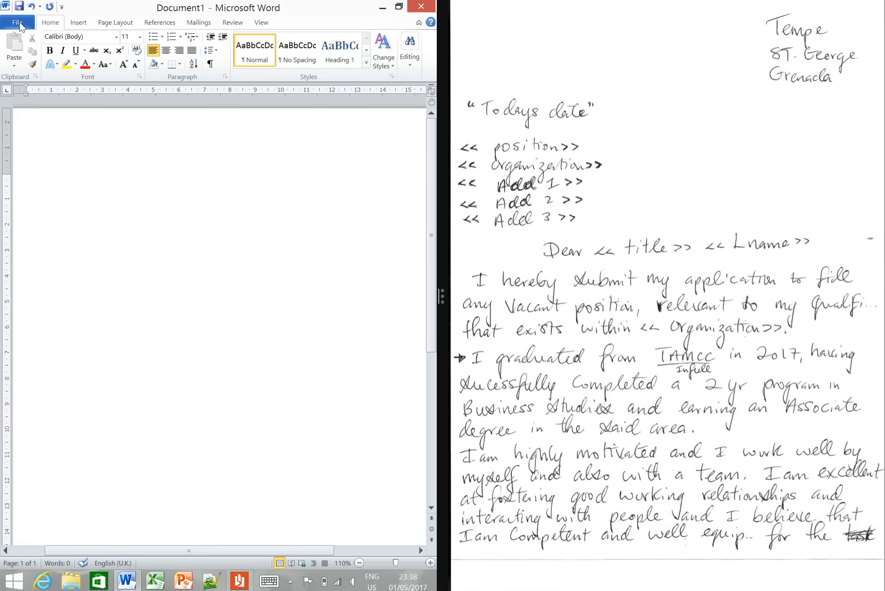
# - Enter the sender's address from the handwritten draft as three separate lines at the start of the letter
pyautogui.write('Tempe')
pyautogui.press('Return')
pyautogui.write('St.Georges')
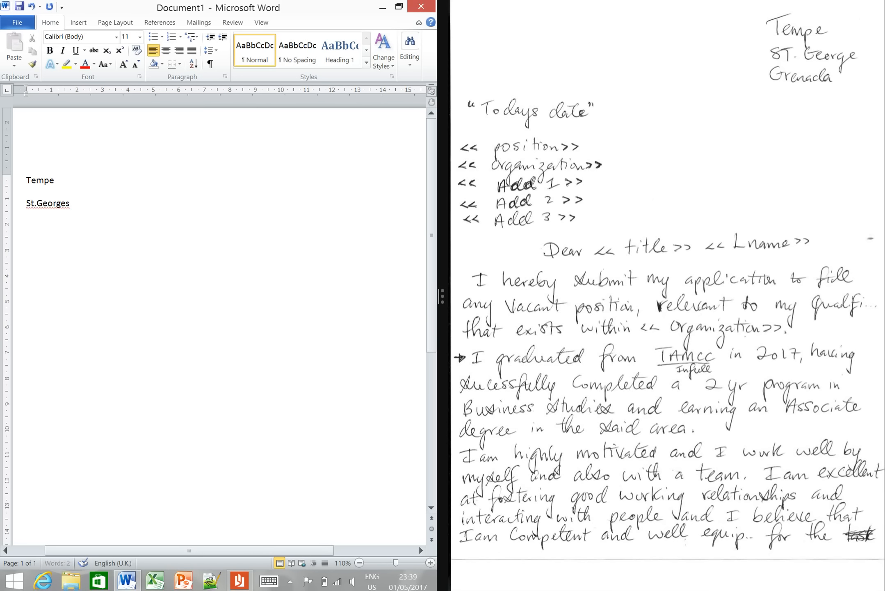
pyautogui.press('Return')
pyautogui.write('Grenada')
# - Set the spacing after the three sender's address paragraphs to 0 pt
pyautogui.moveTo(72, 221); pyautogui.dragTo(12, 180)
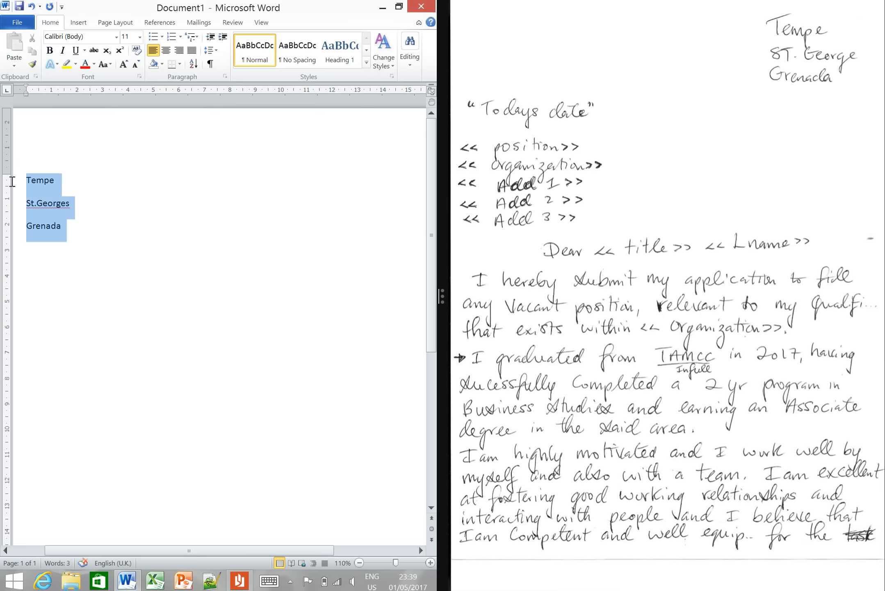
pyautogui.click(224, 76)
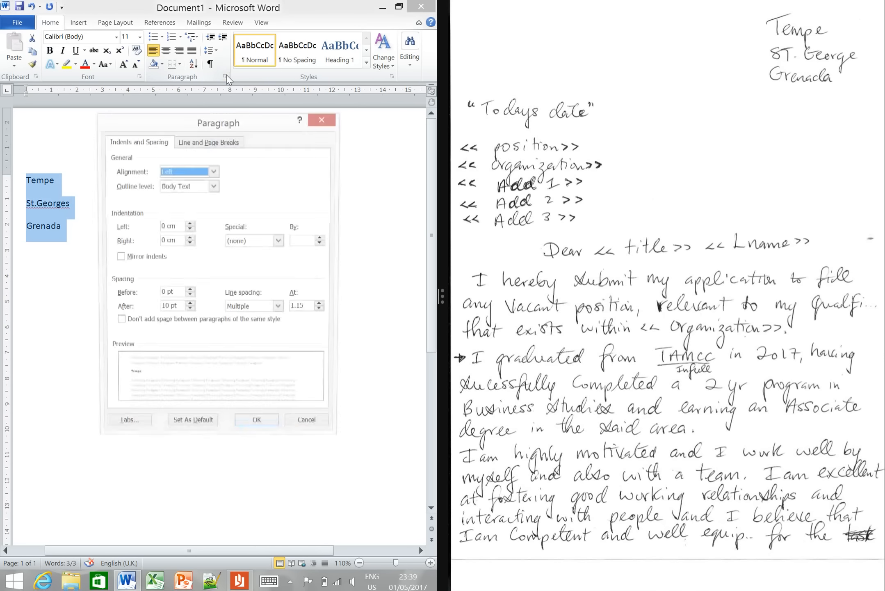
pyautogui.click(189, 312)
pyautogui.click(189, 312)
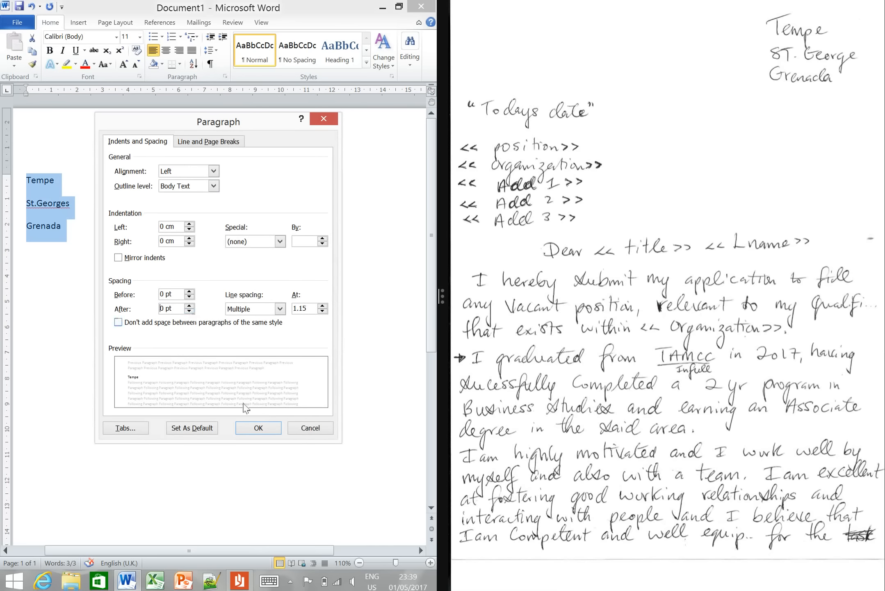
pyautogui.click(258, 428)
# - Enter the date "27th August 2017" below the address, followed by blank lines for the recipient's details
pyautogui.click(105, 333)
pyautogui.press('Return')
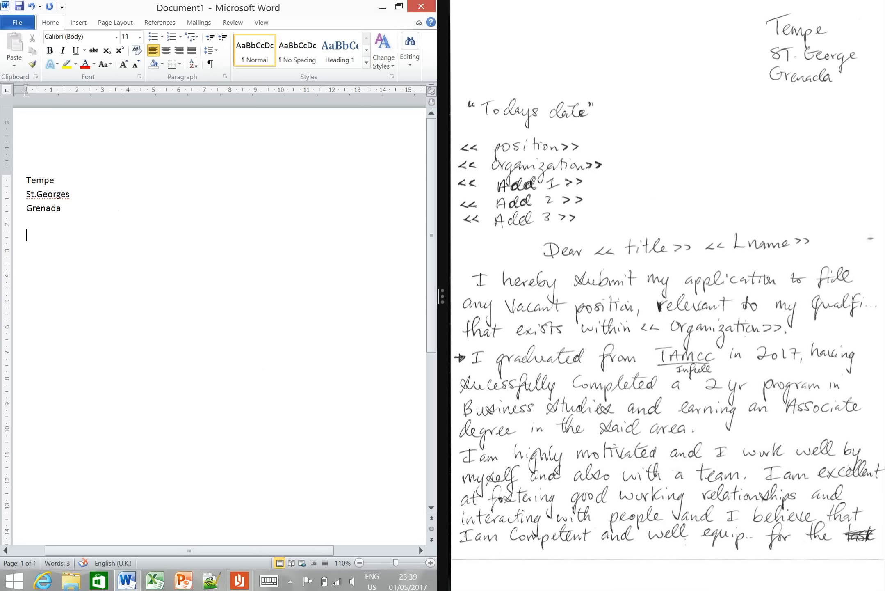
pyautogui.write('27th August 2017')
pyautogui.press('Return')
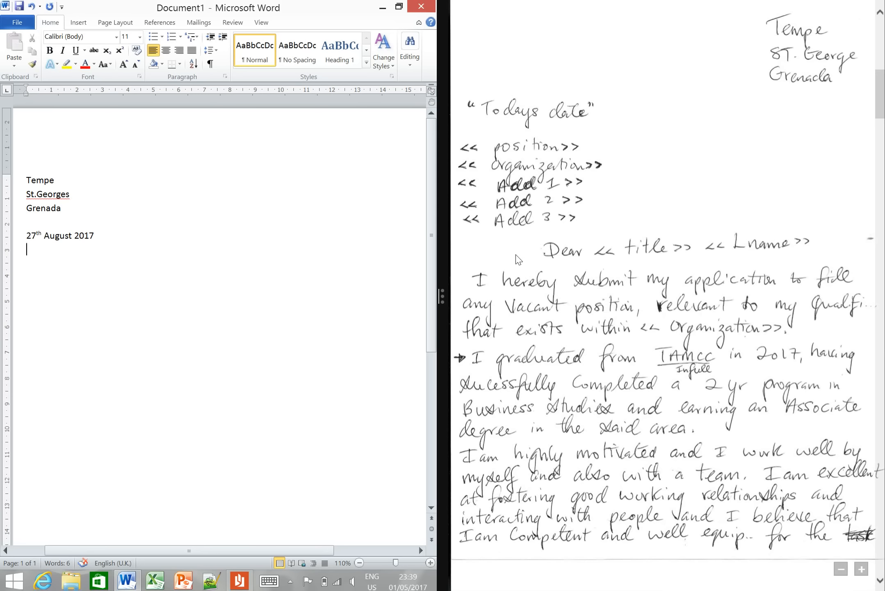
pyautogui.press('Return')
pyautogui.press('Return')
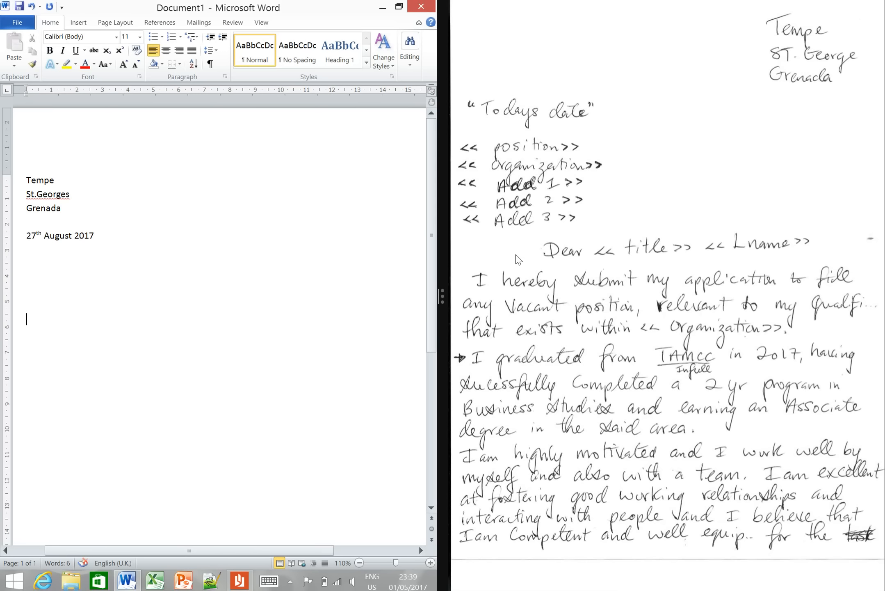
# - Add the salutation "Dear" and begin the first paragraph with "I hearby submit my application to fill any vacant position , relevant to my"
pyautogui.write('Dear')
pyautogui.press('Return')
pyautogui.write('I hearby submit')
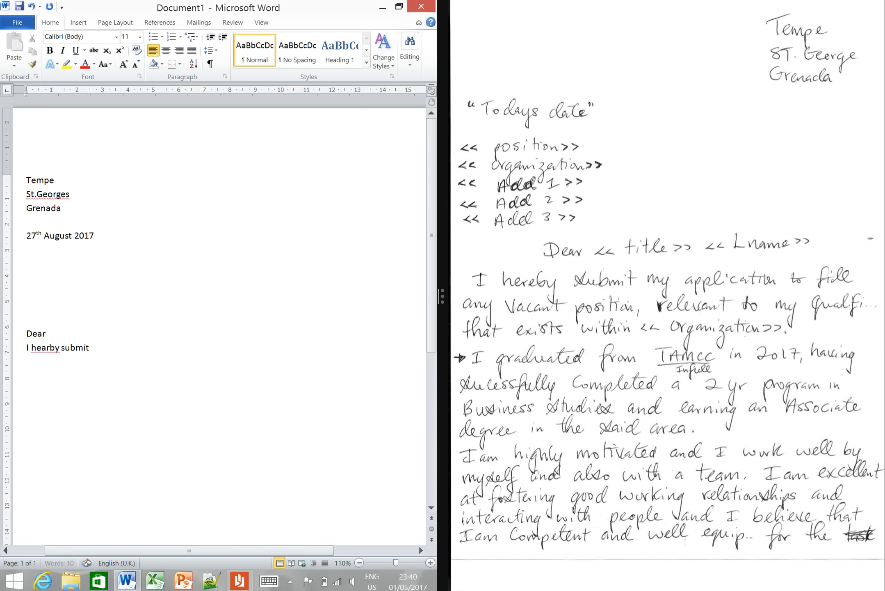
pyautogui.write(' my application to fill ny')
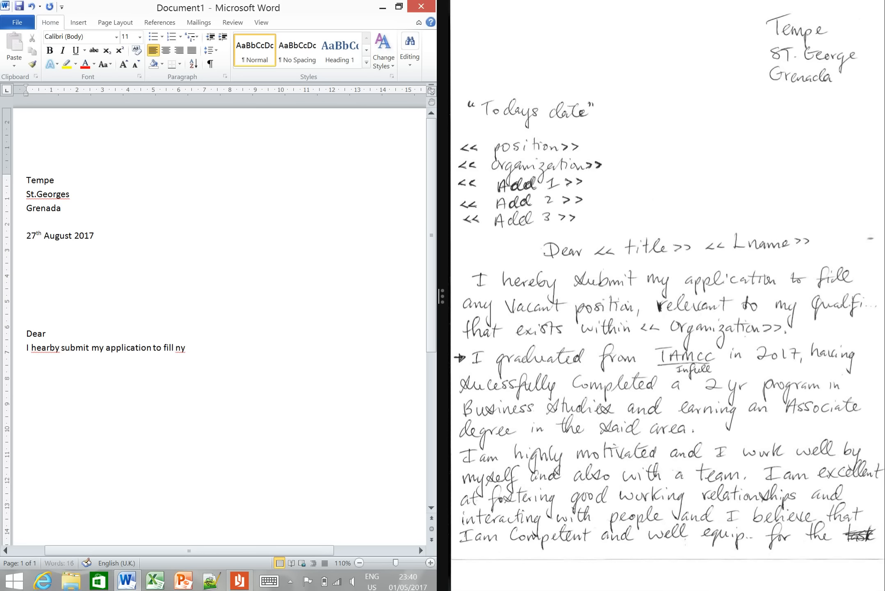
pyautogui.press('BackSpace')
pyautogui.press('BackSpace')
pyautogui.write('any vaca')
pyautogui.write('nt position , relevant t')
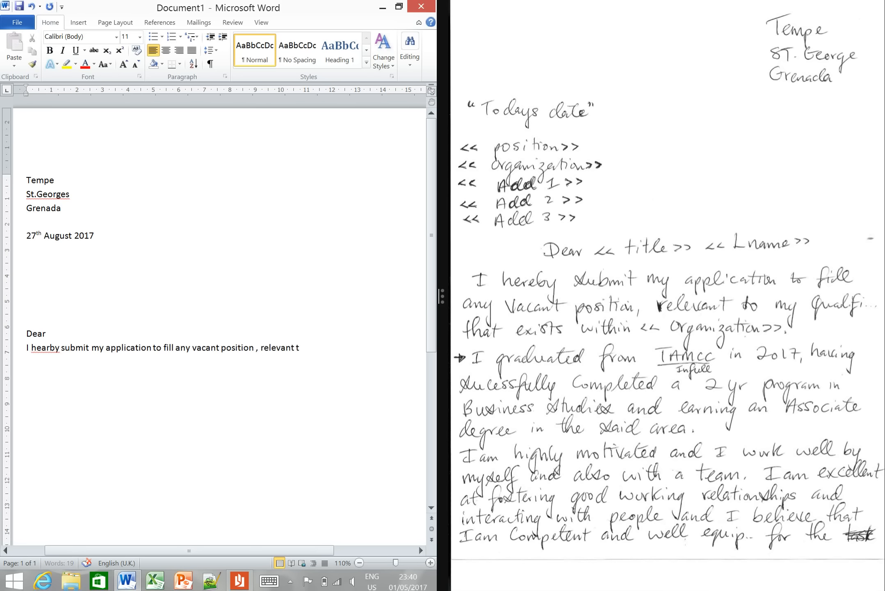
pyautogui.write('o my qualifictions that exists')
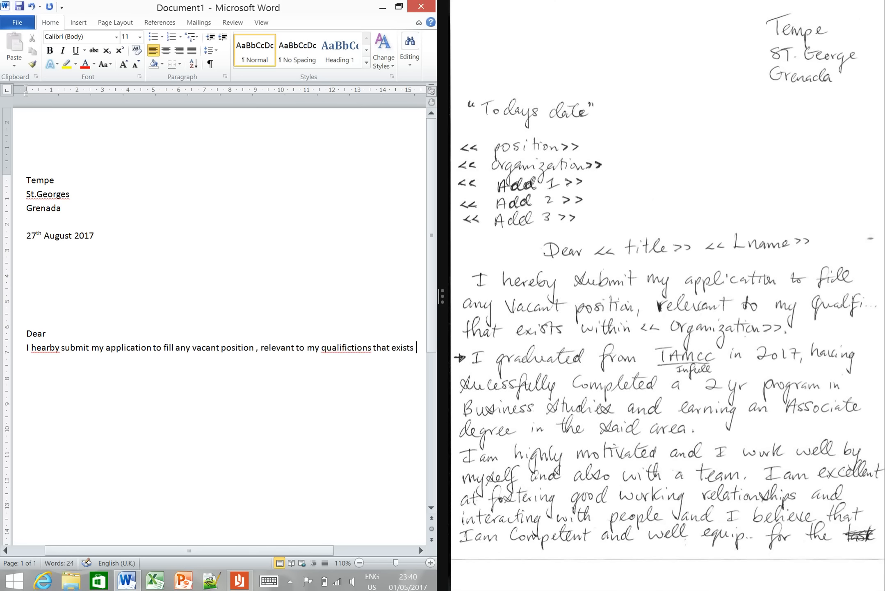
pyautogui.write(' within')
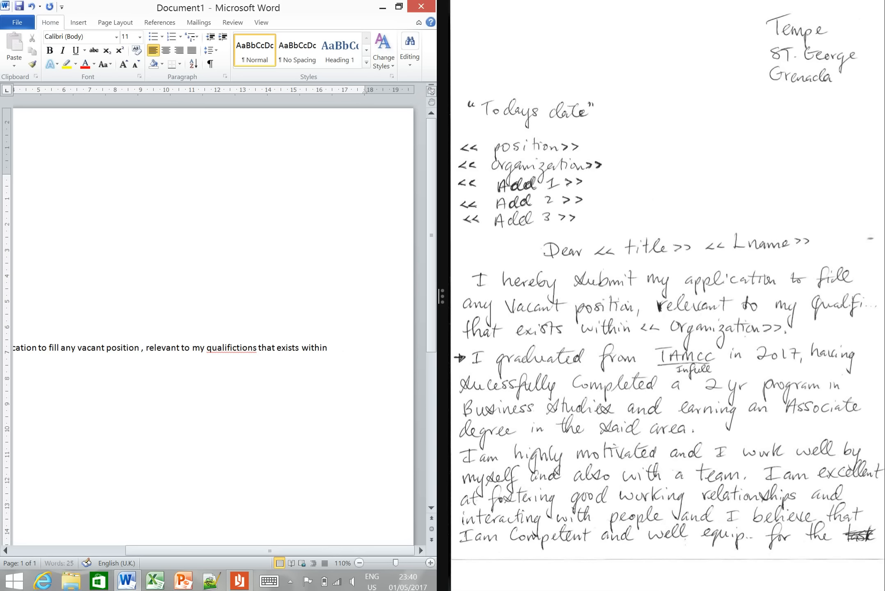
# - Finish the opening sentence with "qualifications that exists within", a gap and a full stop, correcting the misspelled "qualifictions"
pyautogui.write('.')
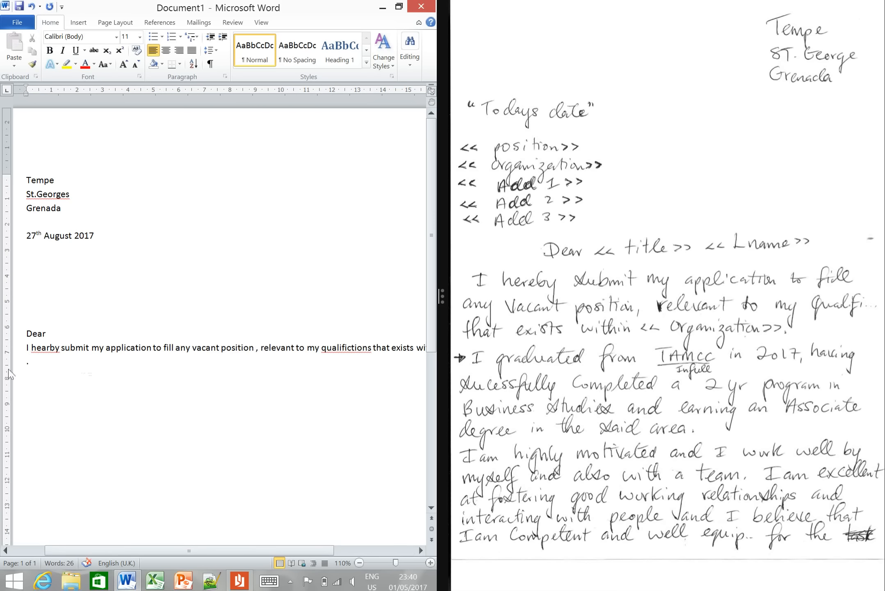
pyautogui.rightClick(331, 345)
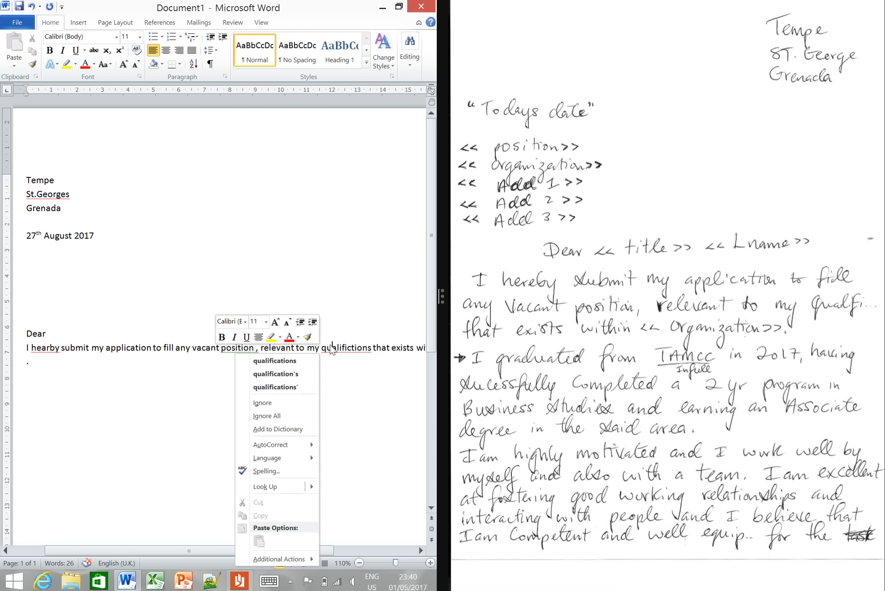
pyautogui.click(235, 361)
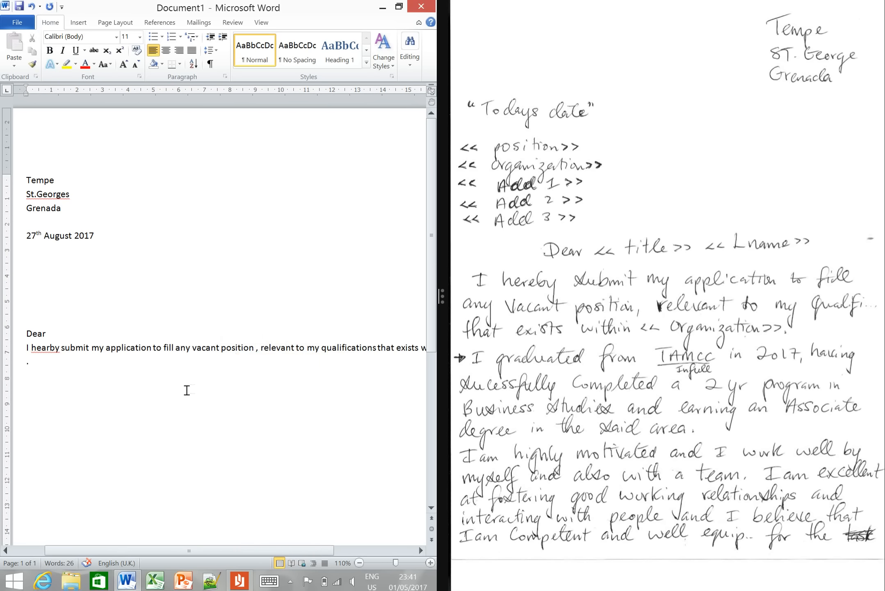
# - Start a new paragraph below the opening sentence with "I graduated from"
pyautogui.click(53, 364)
pyautogui.press('Return')
pyautogui.write('I graduated from')
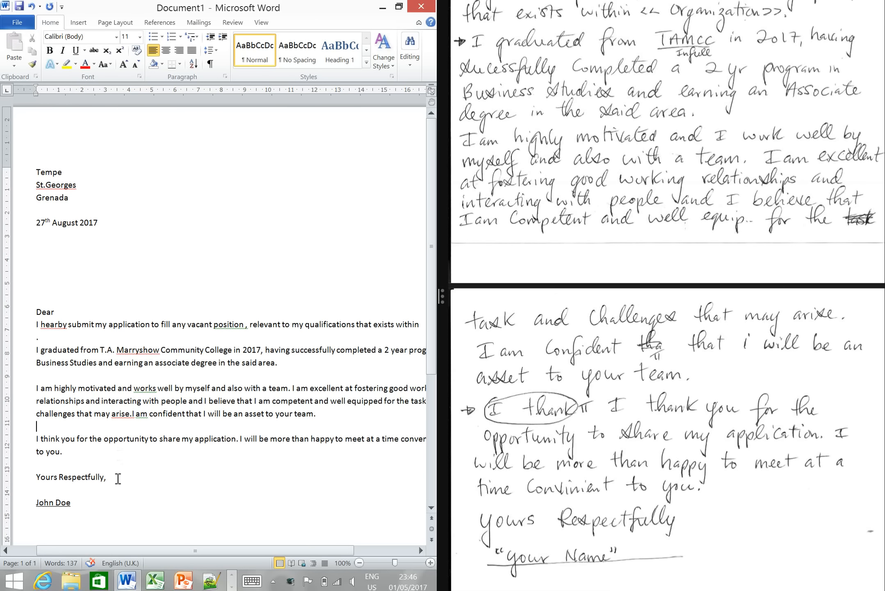
# - Insert a space after "arise" in the paragraph that begins "I am highly motivated"
pyautogui.click(123, 523)
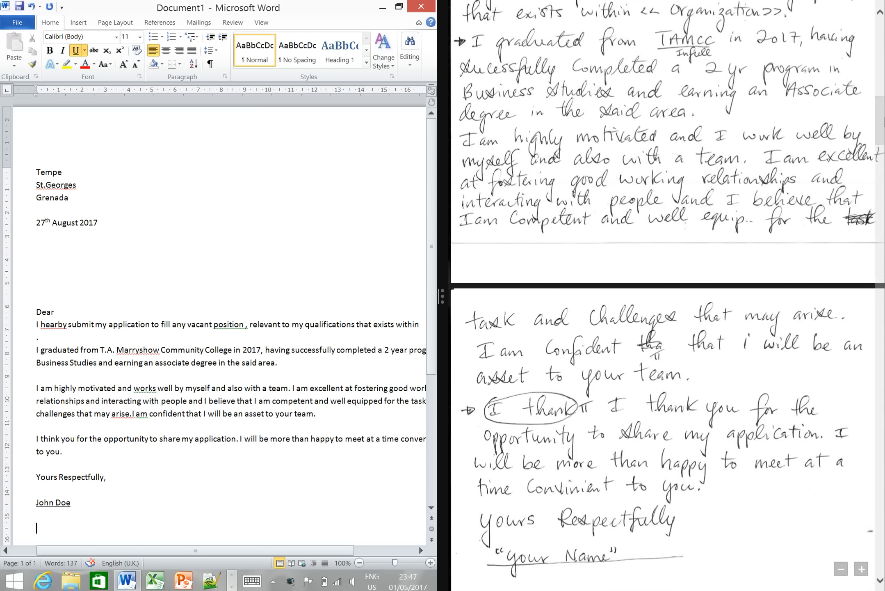
pyautogui.scroll(-5, 883, 122)
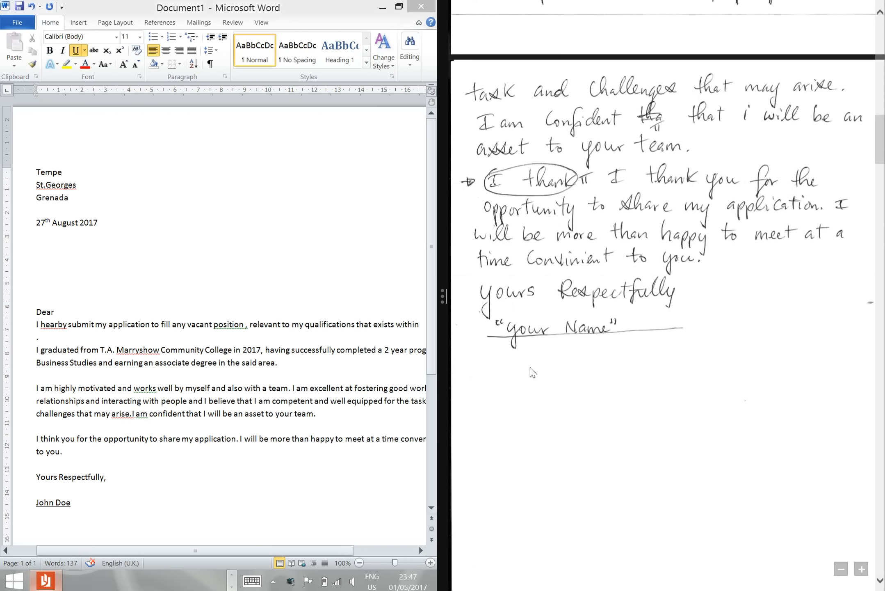
pyautogui.click(315, 553)
pyautogui.moveTo(315, 553); pyautogui.dragTo(291, 555)
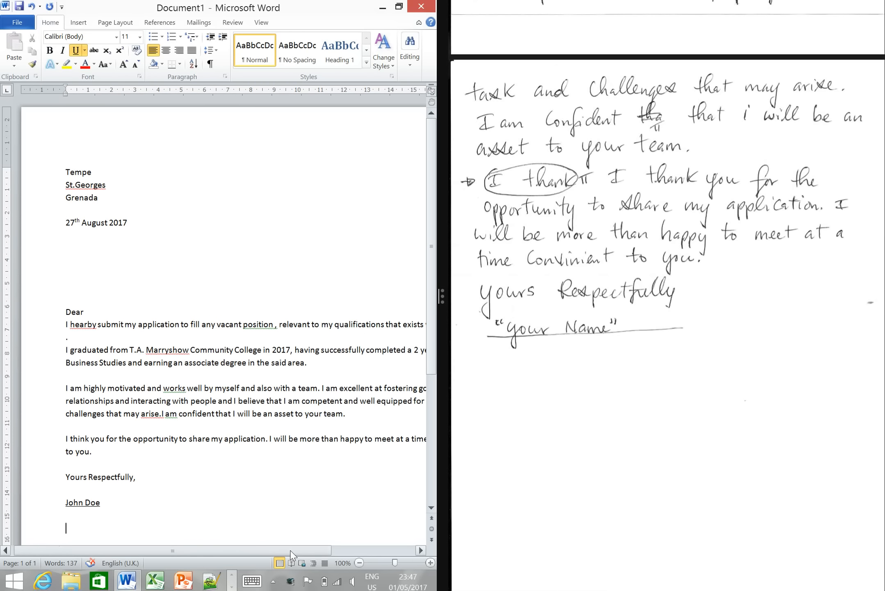
pyautogui.rightClick(168, 415)
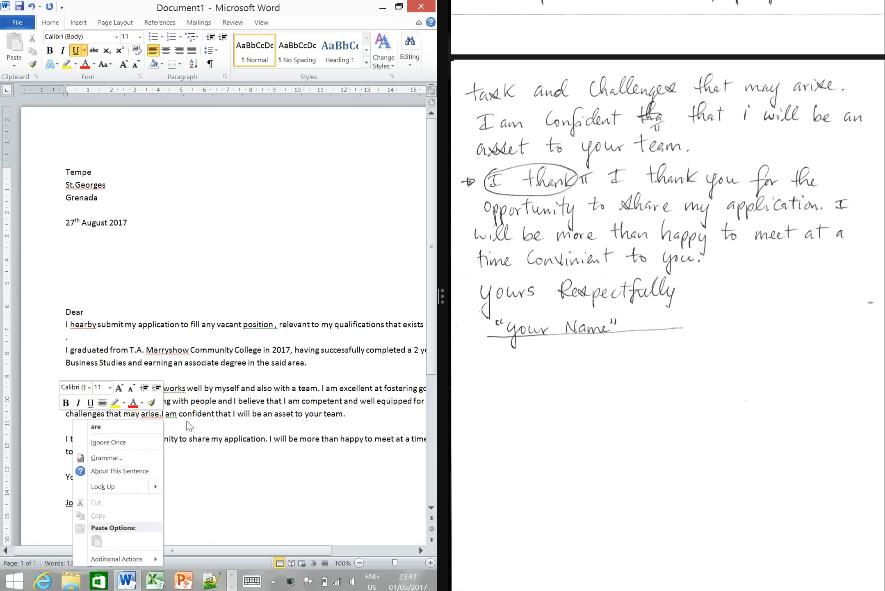
pyautogui.click(160, 420)
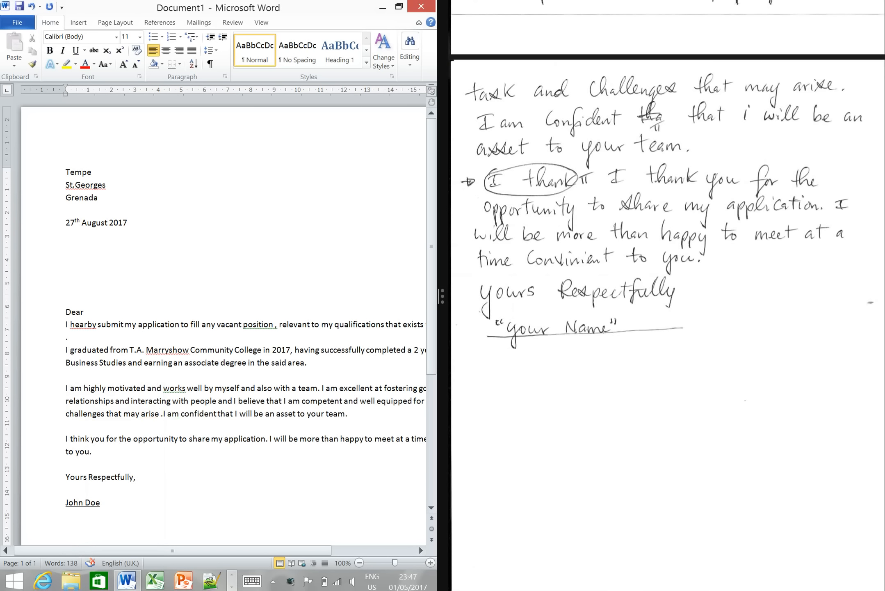
pyautogui.click(213, 462)
pyautogui.rightClick(171, 412)
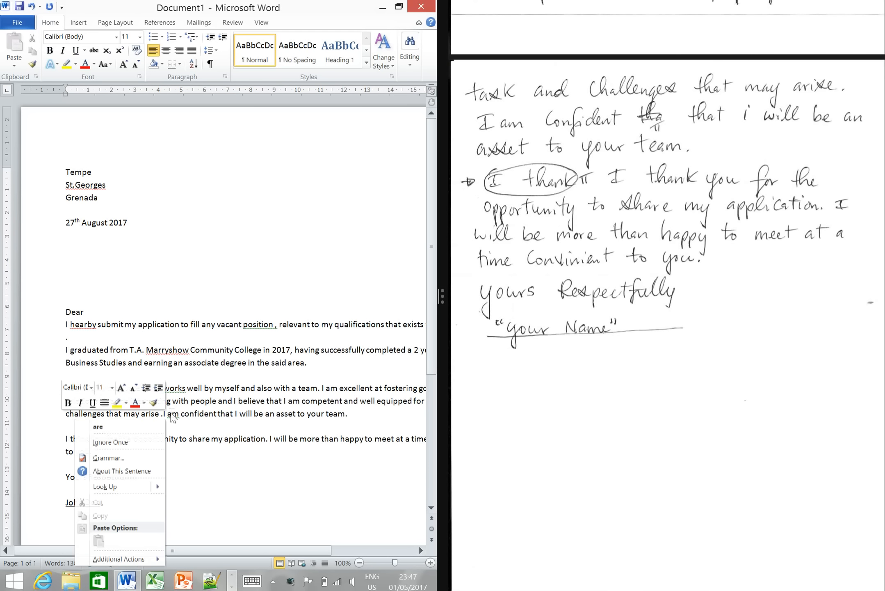
pyautogui.click(217, 520)
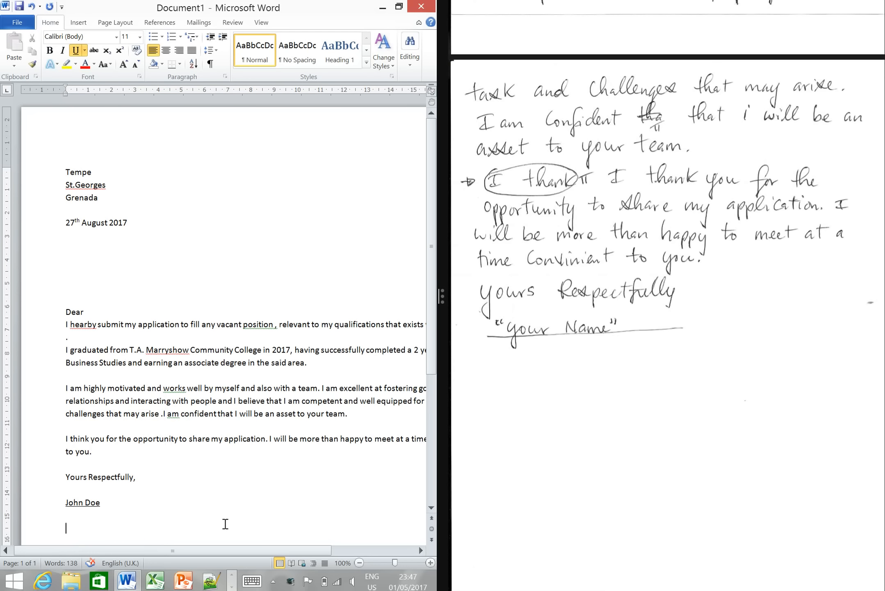
# - Accept the grammar suggestions "work" for the flagged "works" and "position," for the misplaced comma in the opening sentence
pyautogui.rightClick(177, 391)
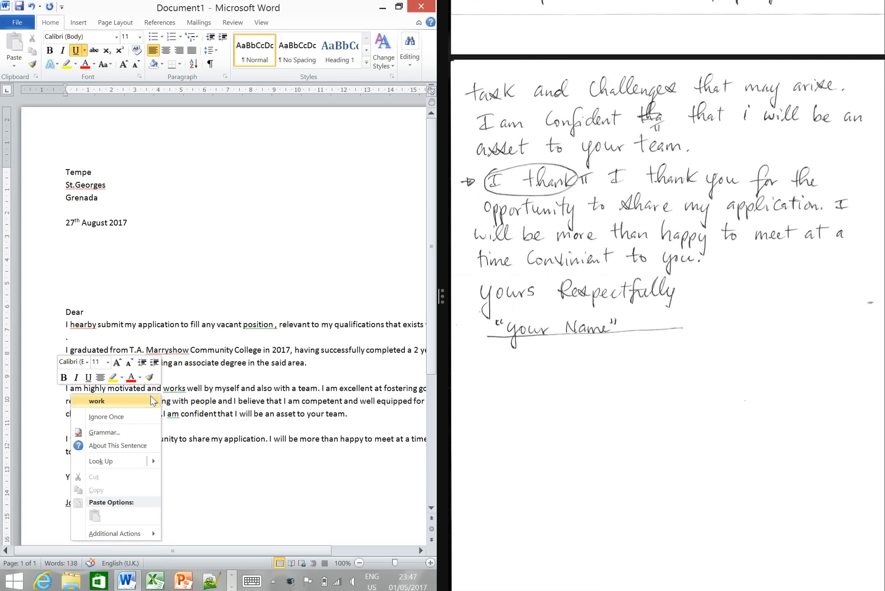
pyautogui.click(98, 401)
pyautogui.click(229, 490)
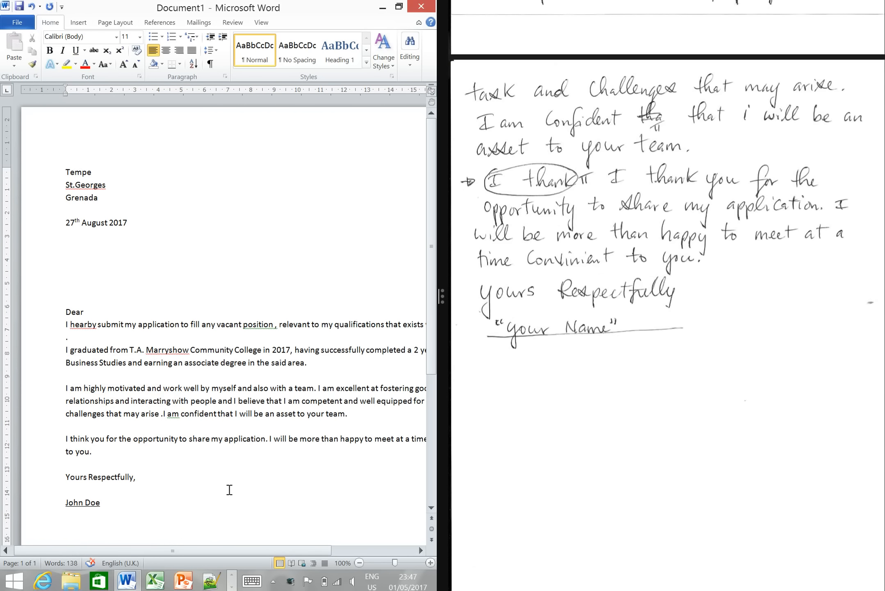
pyautogui.rightClick(260, 329)
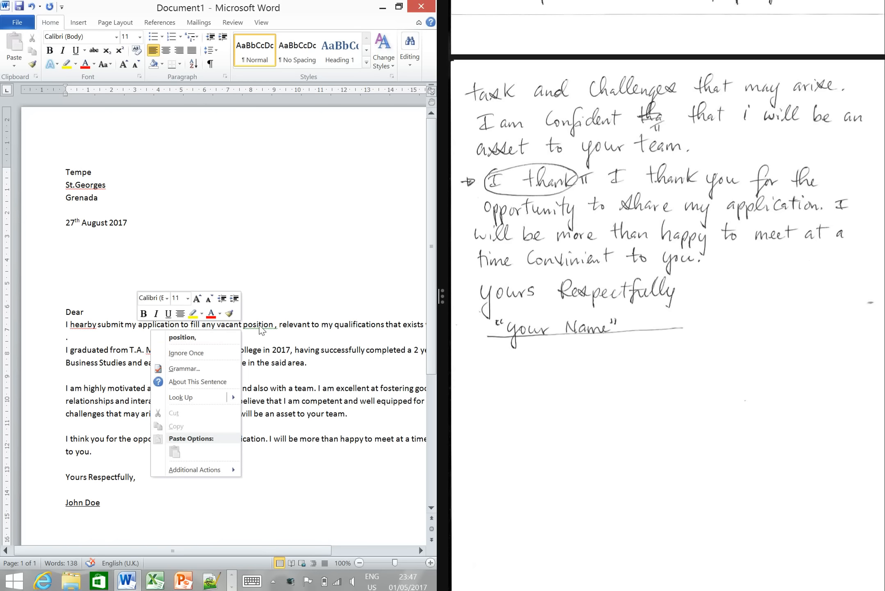
pyautogui.click(230, 338)
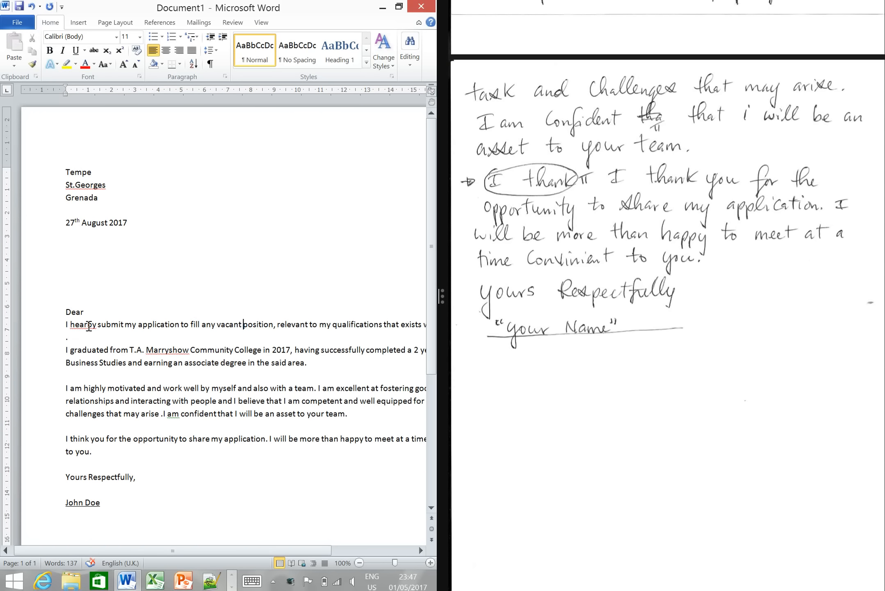
pyautogui.rightClick(88, 326)
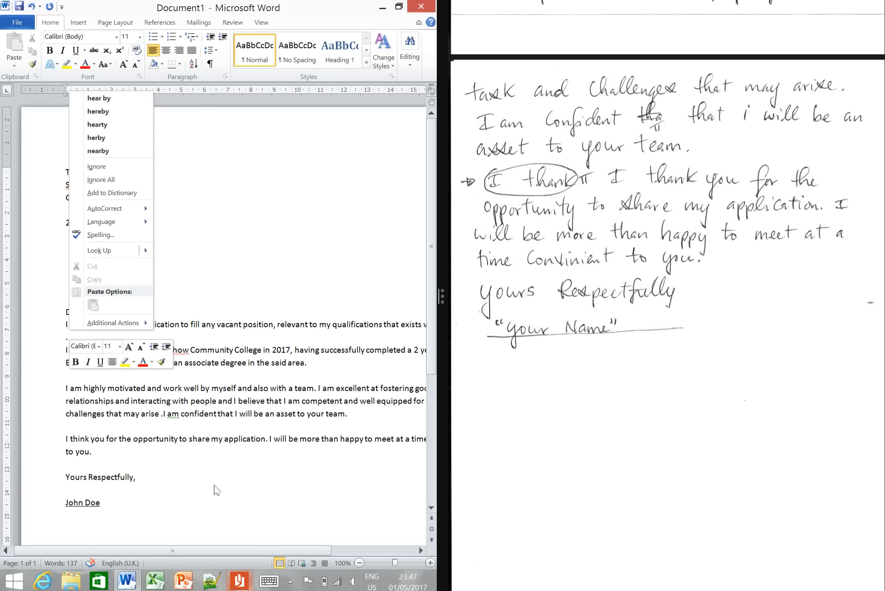
pyautogui.click(210, 506)
pyautogui.click(128, 529)
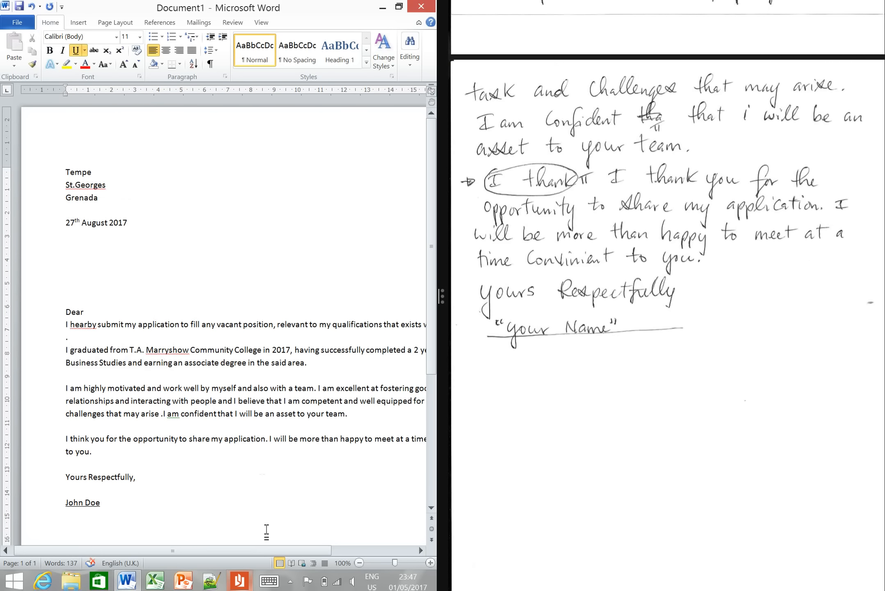
pyautogui.moveTo(265, 550); pyautogui.dragTo(286, 545)
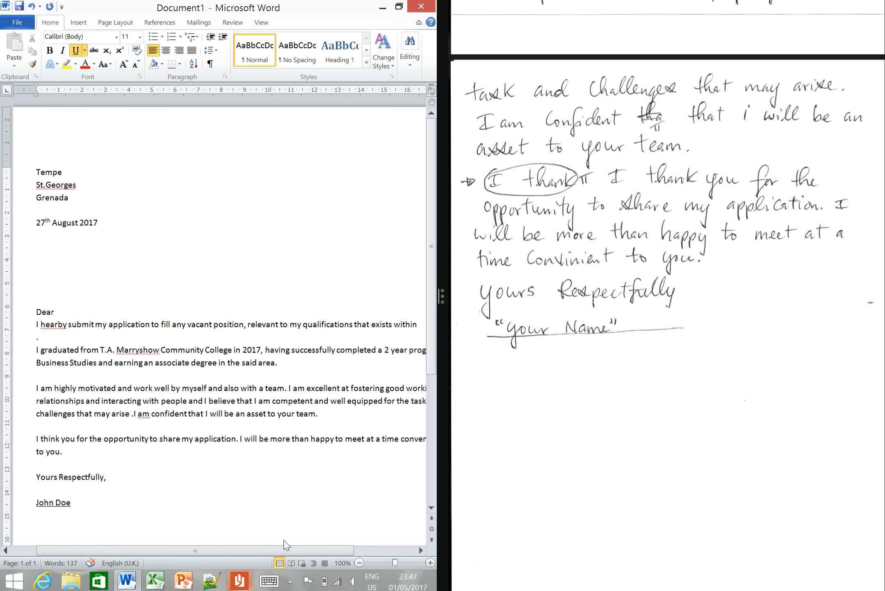
# - Save the letter as a Word document named Application in the Question 2 folder on FLASH DRIVE (D:)
pyautogui.moveTo(883, 154); pyautogui.dragTo(884, 51)
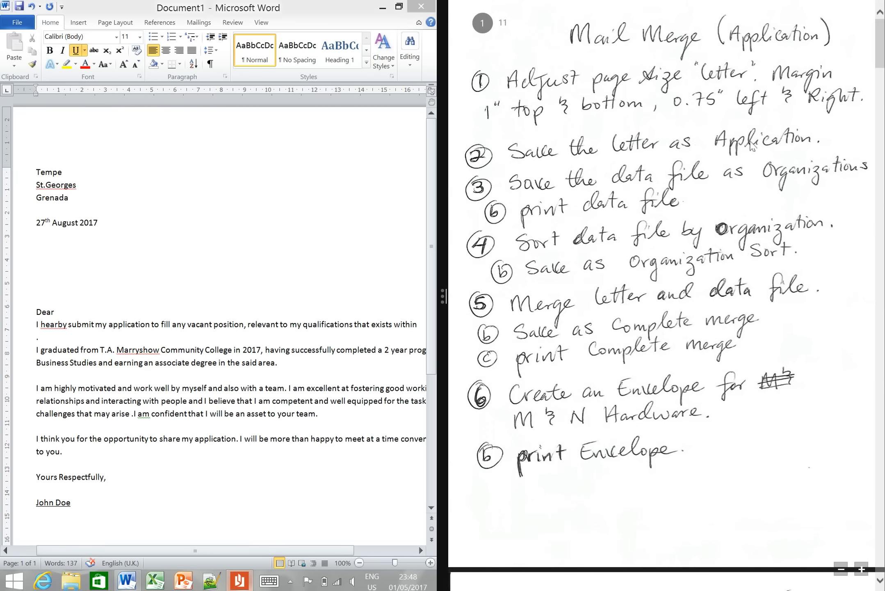
pyautogui.click(17, 26)
pyautogui.click(17, 26)
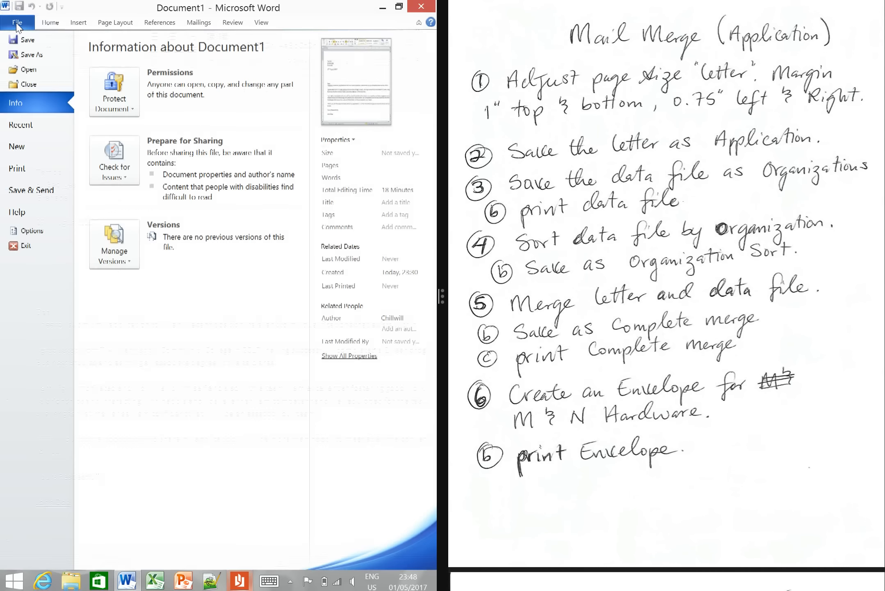
pyautogui.click(28, 54)
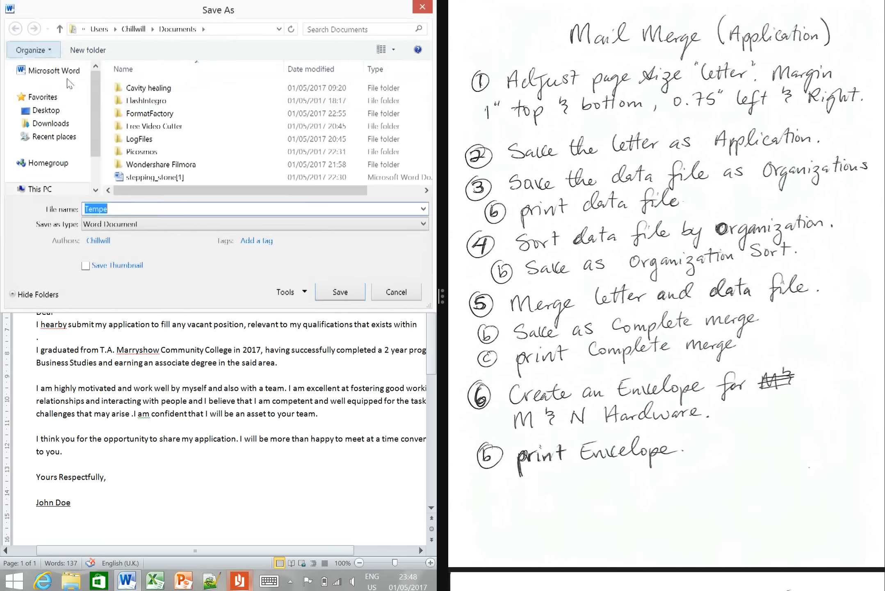
pyautogui.scroll(-1, 62, 187)
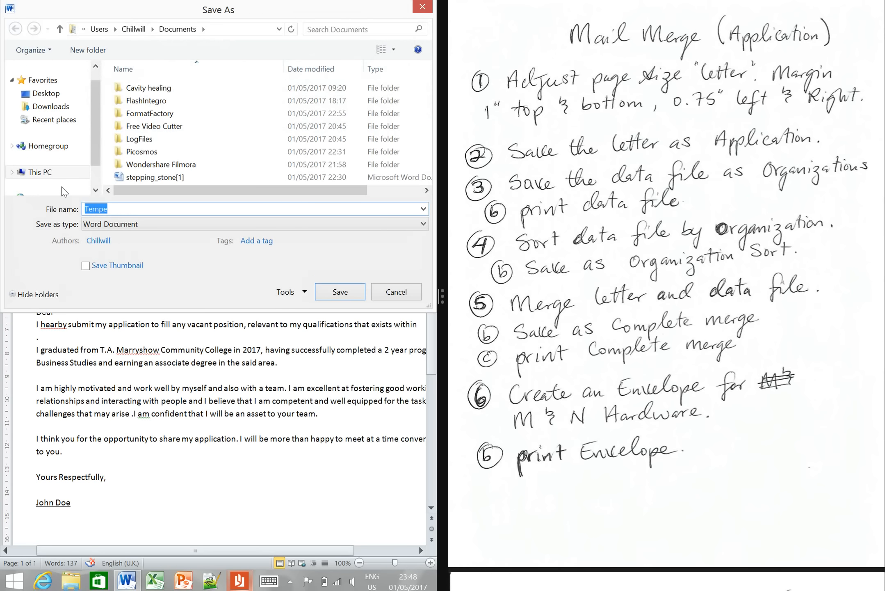
pyautogui.click(62, 173)
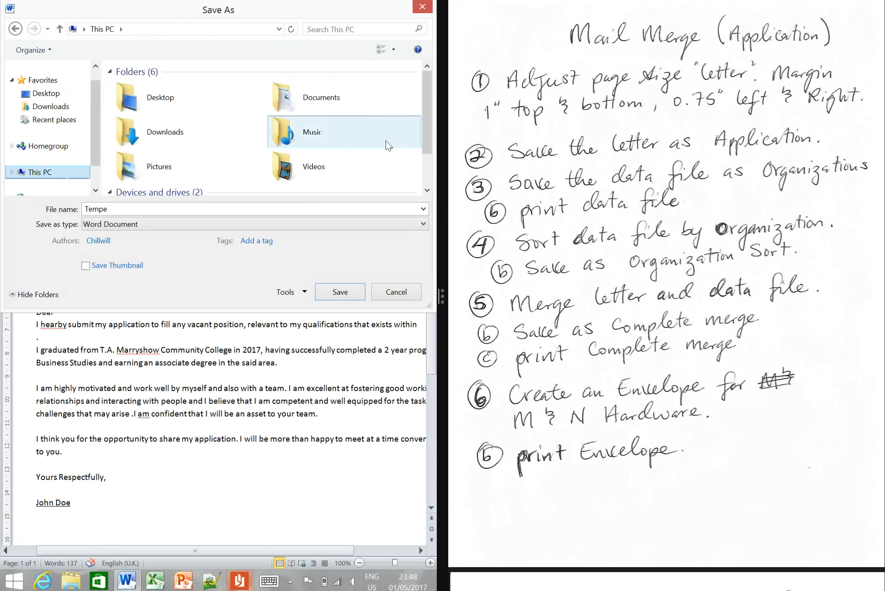
pyautogui.scroll(-2, 369, 168)
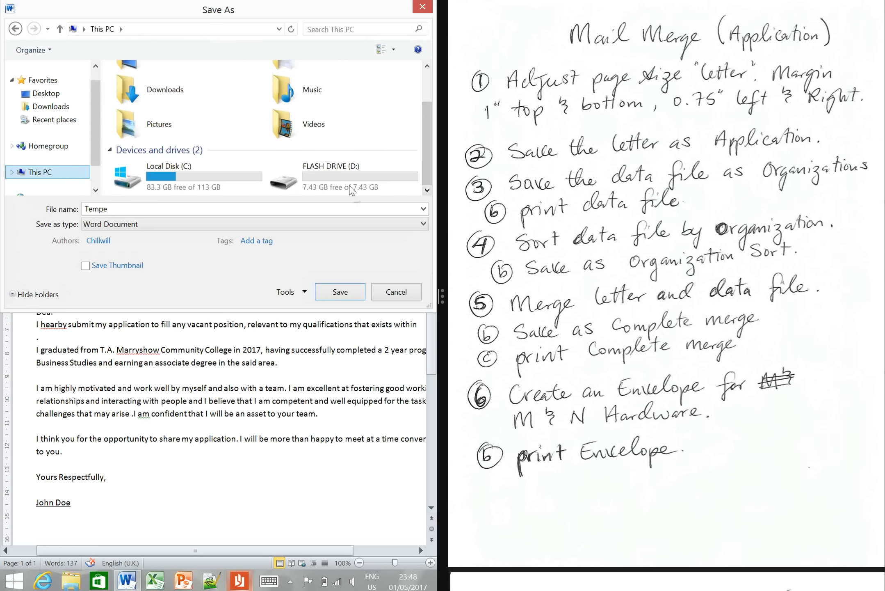
pyautogui.doubleClick(350, 189)
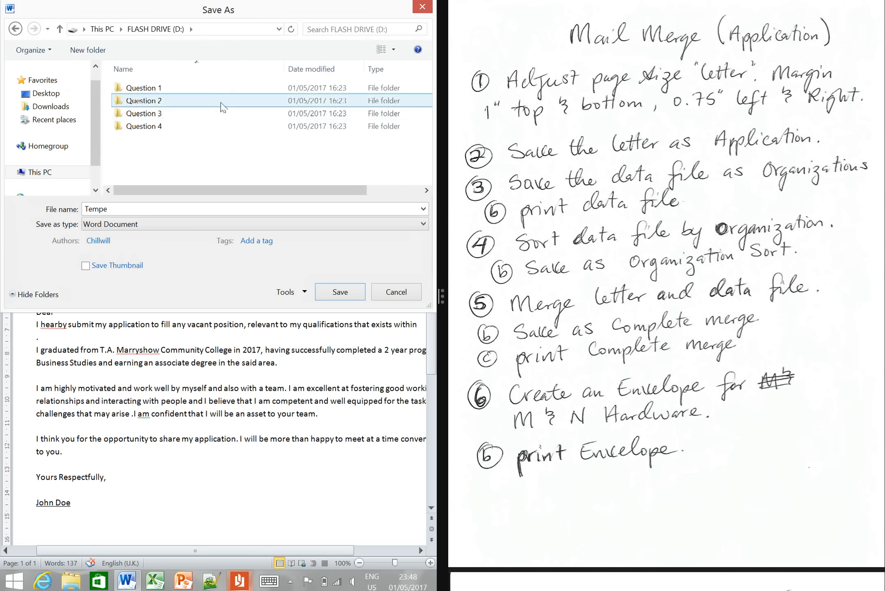
pyautogui.doubleClick(221, 103)
pyautogui.click(177, 207)
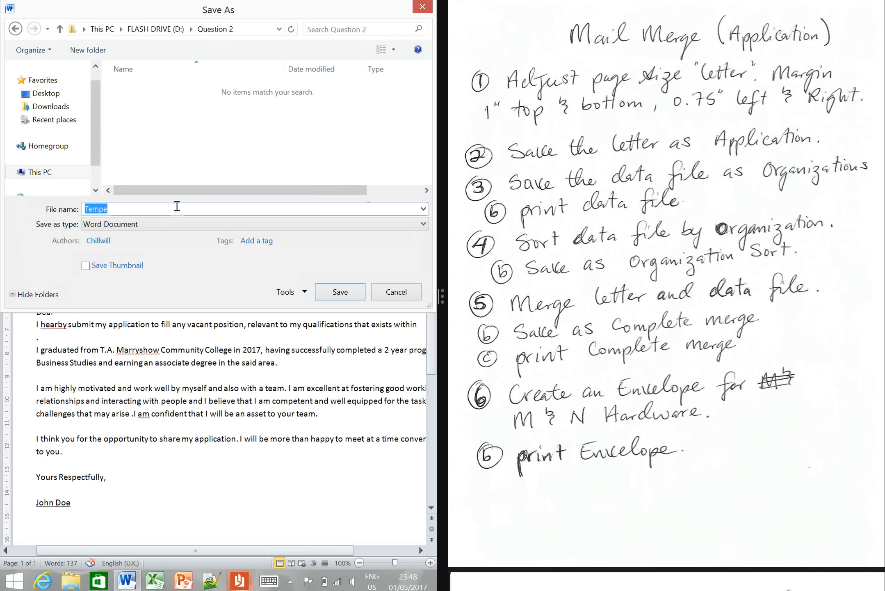
pyautogui.write('Application')
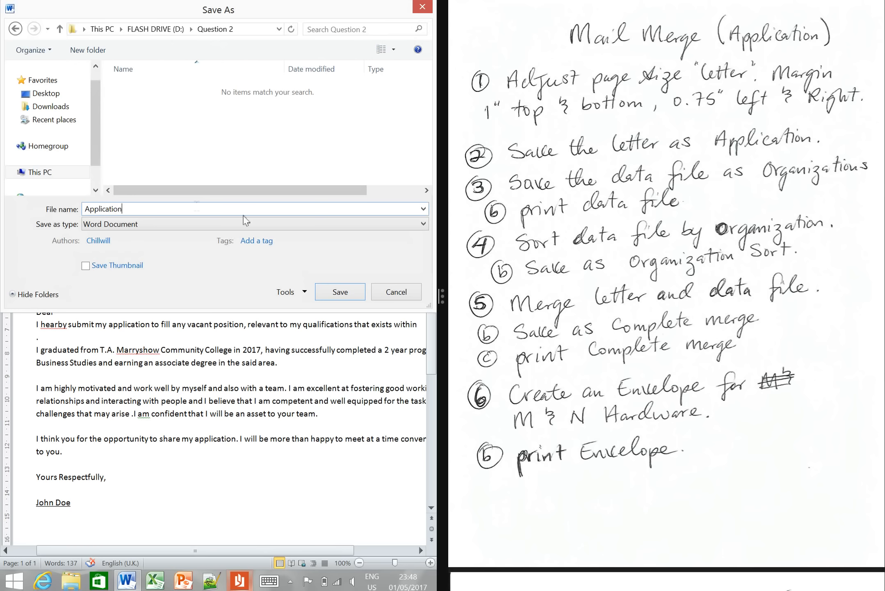
pyautogui.click(338, 294)
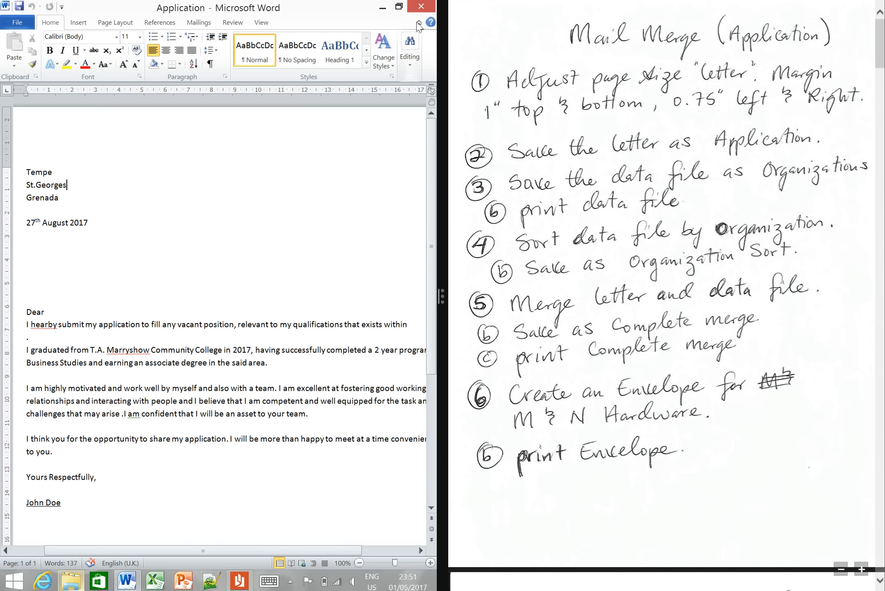
# - Close the letter and the Question 2 folder window, and open a blank workbook in Excel
pyautogui.click(419, 7)
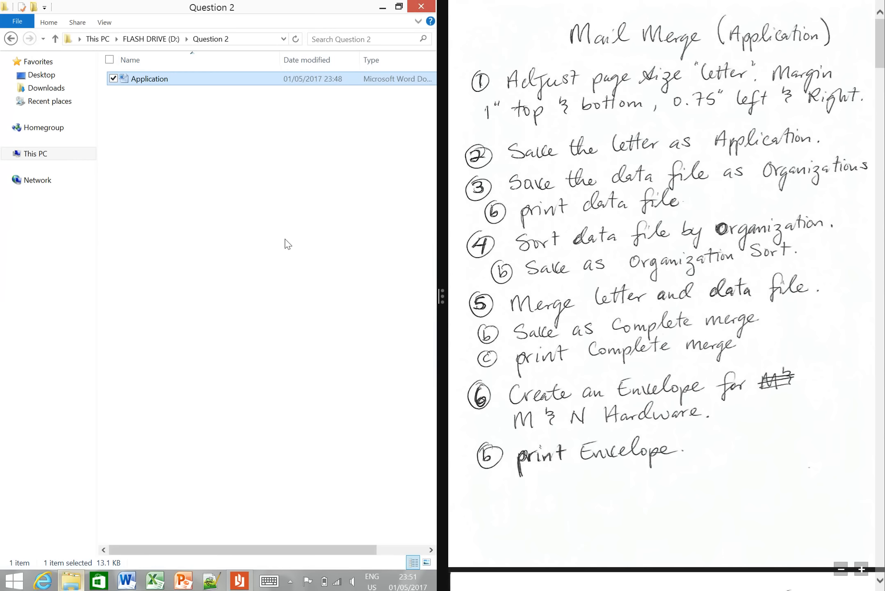
pyautogui.click(422, 6)
pyautogui.click(154, 581)
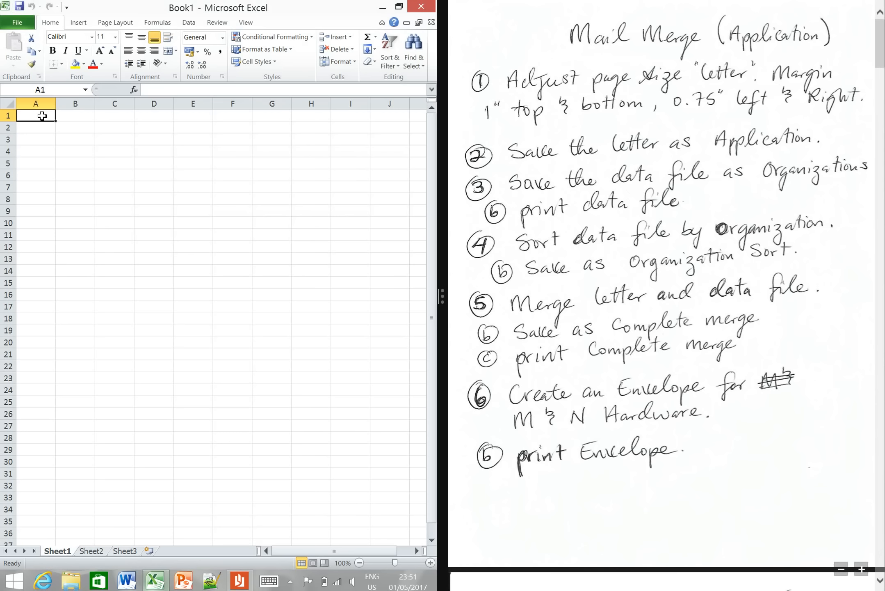
# - Examine the handwritten pages for the merge field names and the organizations' addresses needed in the data file
pyautogui.moveTo(42, 116); pyautogui.dragTo(310, 116)
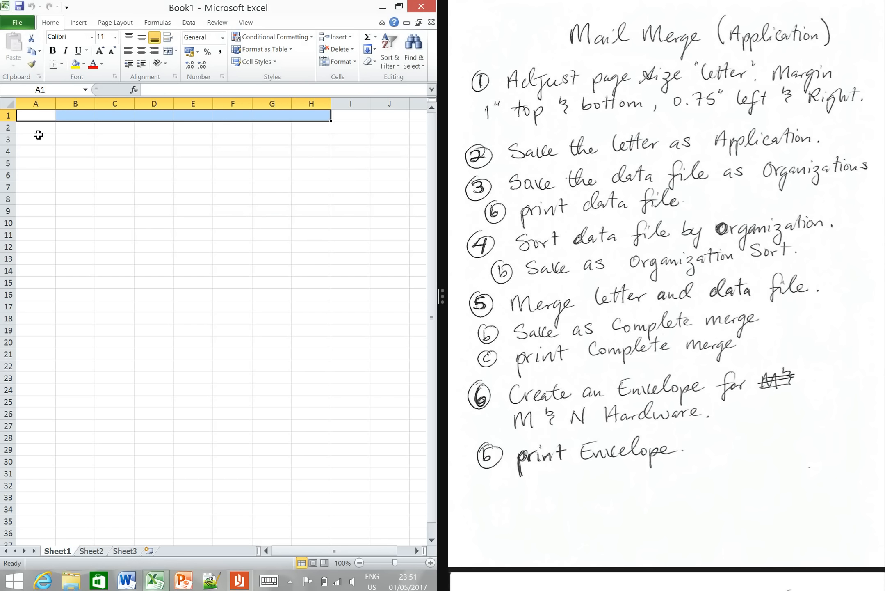
pyautogui.click(9, 115)
pyautogui.click(48, 128)
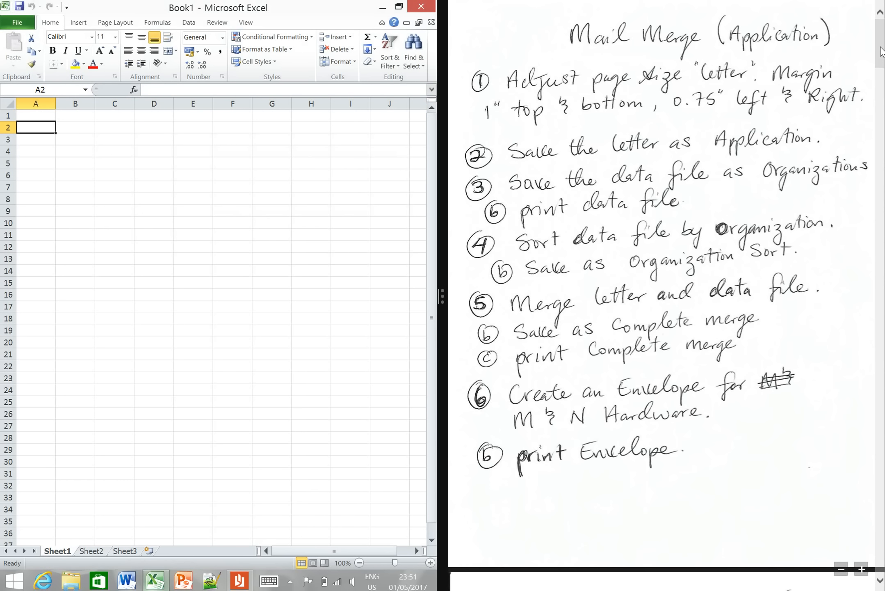
pyautogui.click(880, 51)
pyautogui.moveTo(880, 51); pyautogui.dragTo(880, 108)
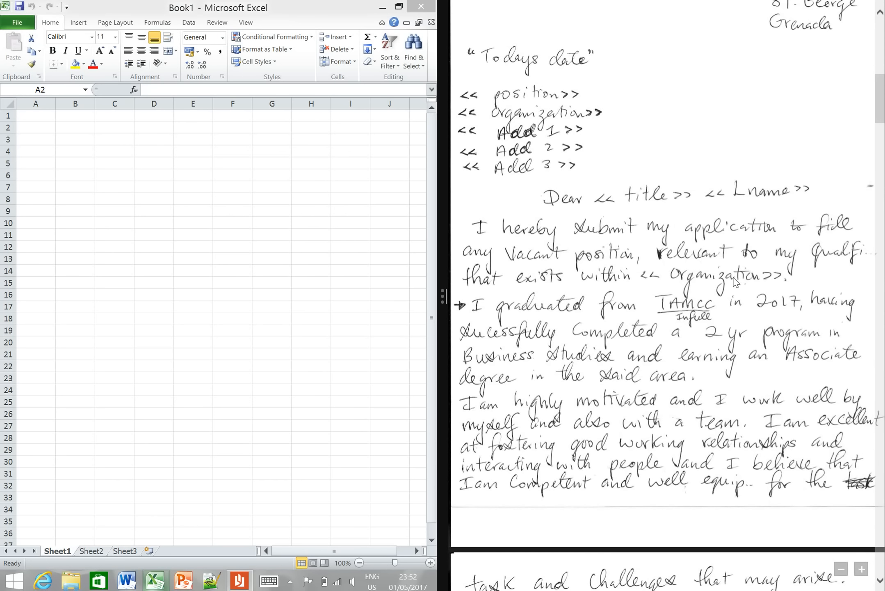
pyautogui.moveTo(879, 105); pyautogui.dragTo(881, 133)
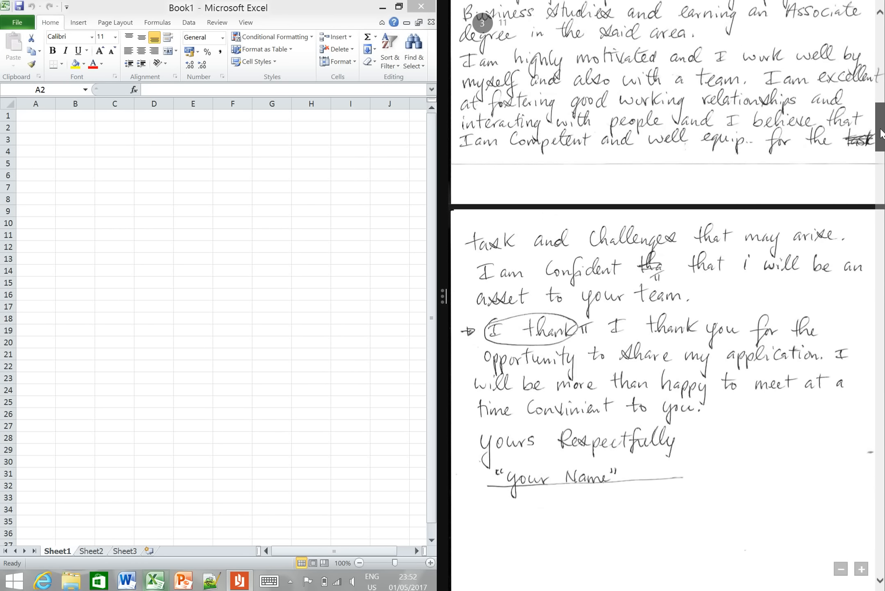
pyautogui.moveTo(881, 133); pyautogui.dragTo(884, 196)
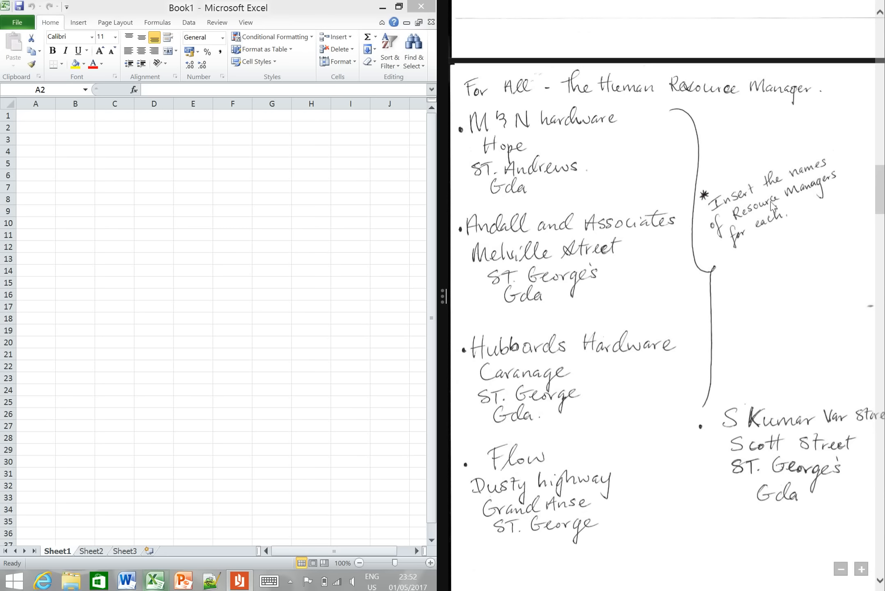
pyautogui.moveTo(882, 202); pyautogui.dragTo(883, 105)
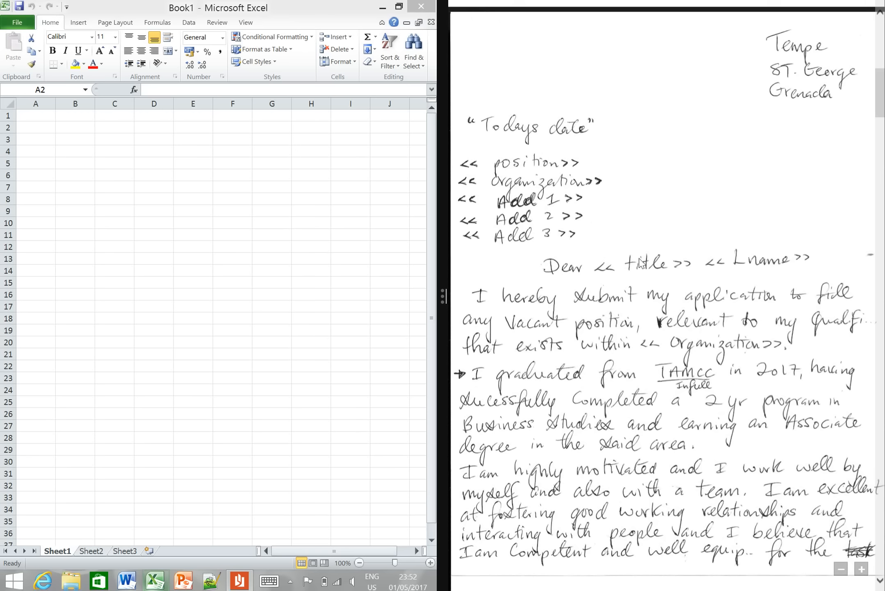
# - Enter the column headings Title, Fname and Lname in cells A1 to C1 of the blank worksheet
pyautogui.click(47, 113)
pyautogui.click(47, 113)
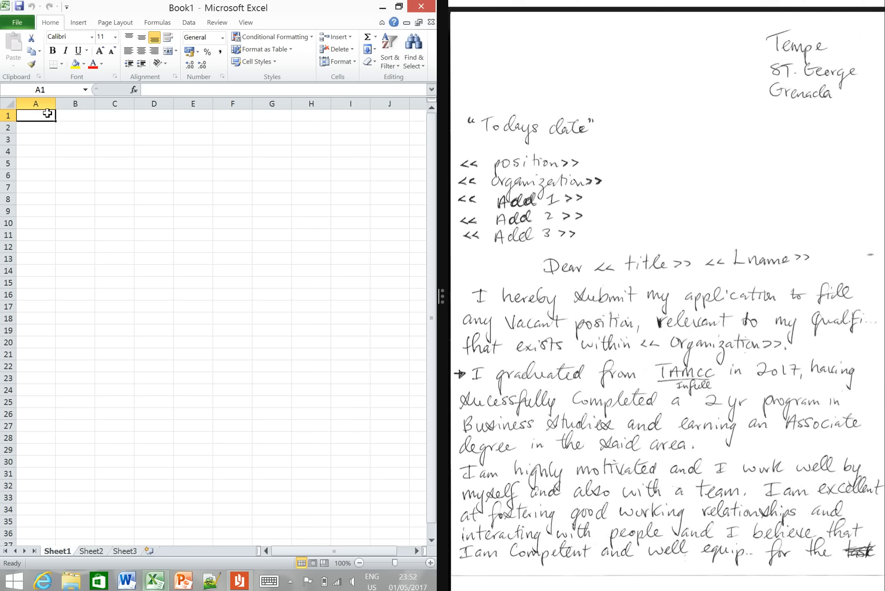
pyautogui.write('Title')
pyautogui.press('Tab')
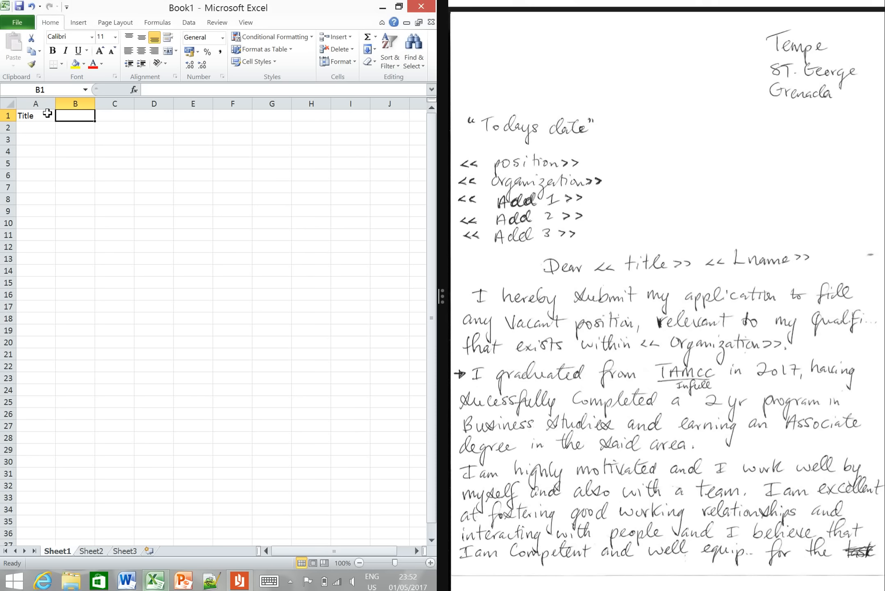
pyautogui.write('Fname')
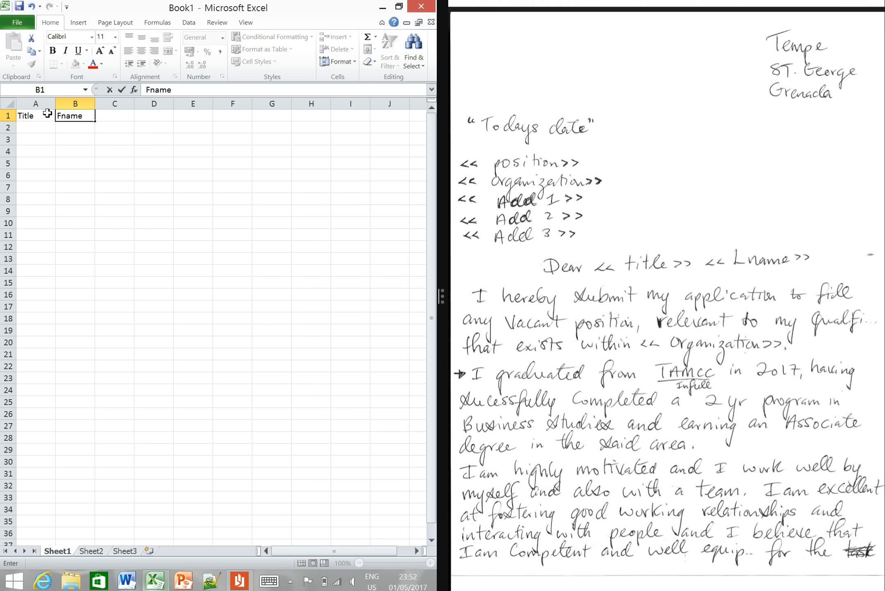
pyautogui.press('Tab')
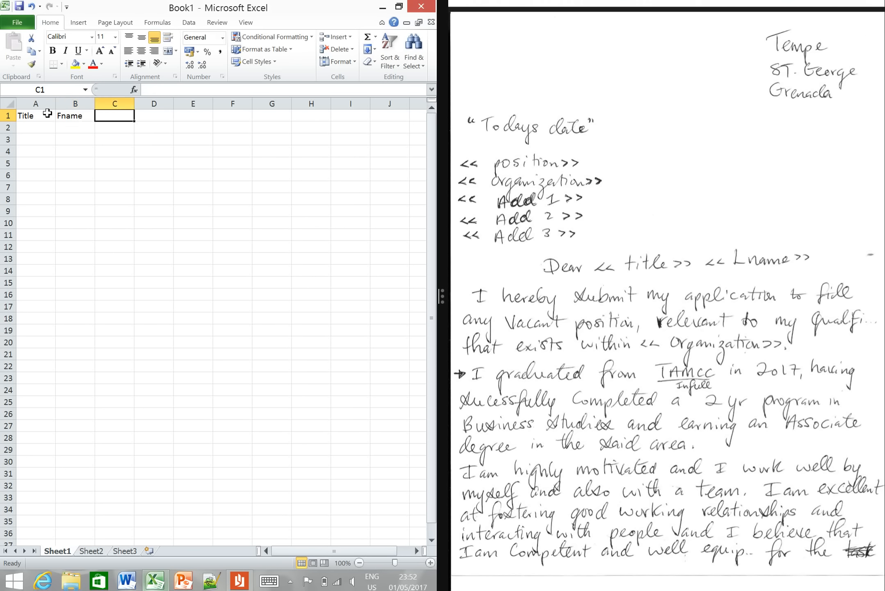
pyautogui.write('Lname')
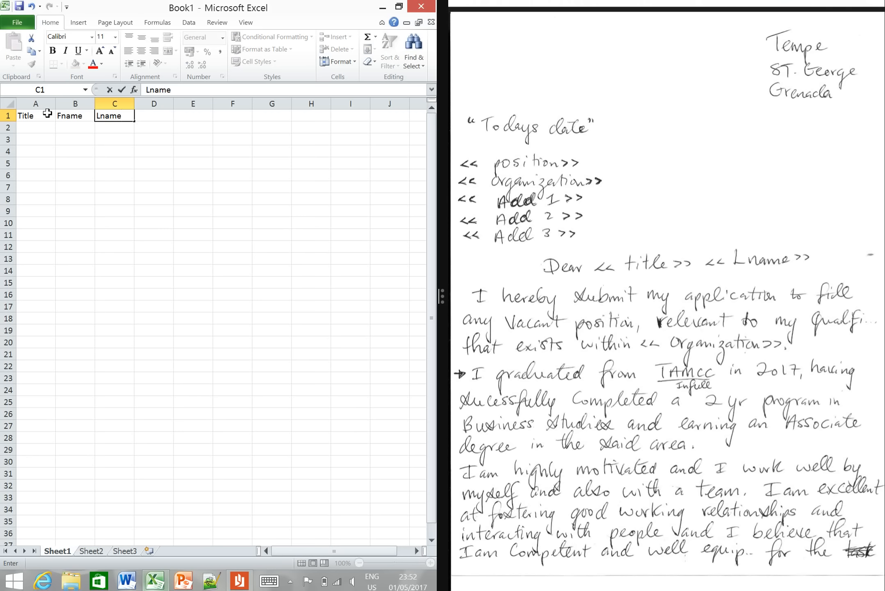
pyautogui.press('Tab')
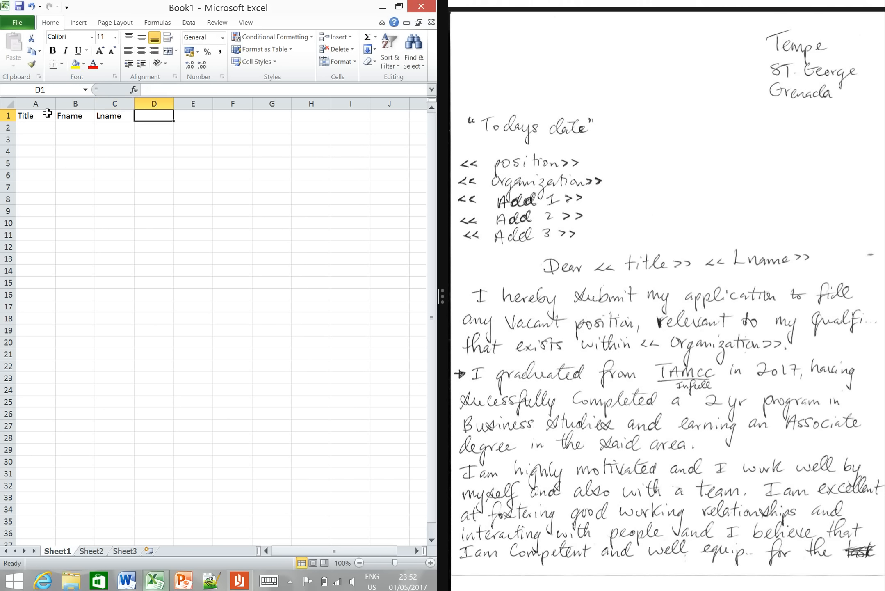
# - Add the headings position and Organization in D1 and E1, and fit column E's width to its heading
pyautogui.write('position')
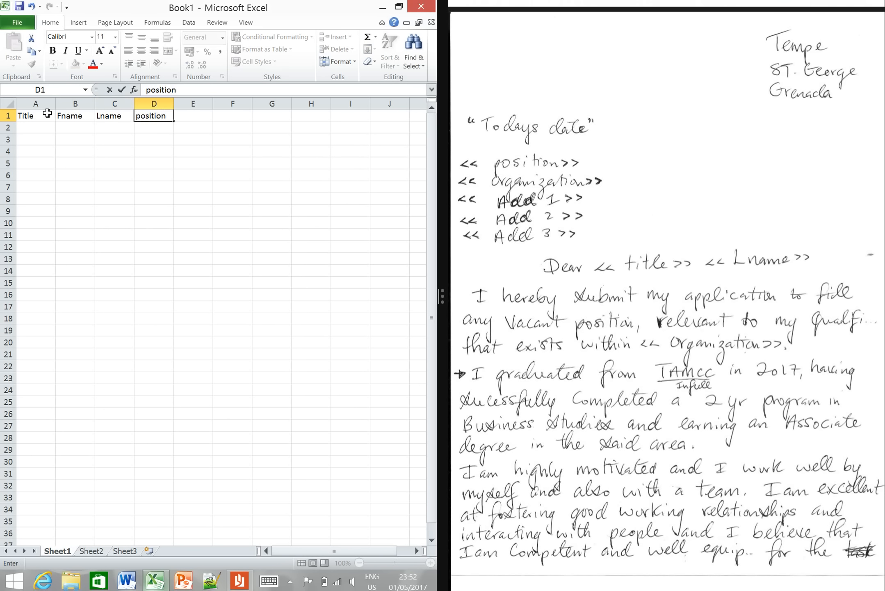
pyautogui.press('Tab')
pyautogui.write('O')
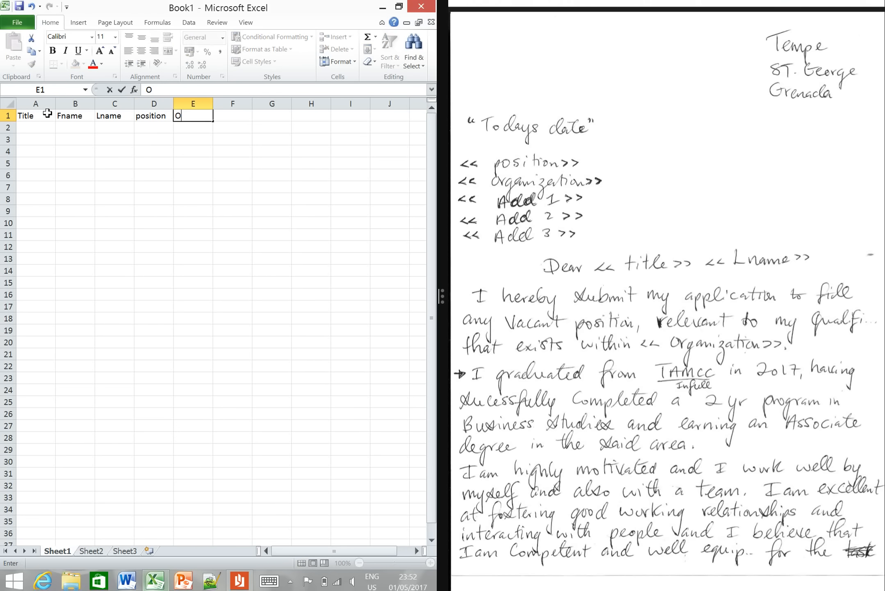
pyautogui.write('rganization')
pyautogui.moveTo(48, 113); pyautogui.dragTo(193, 116)
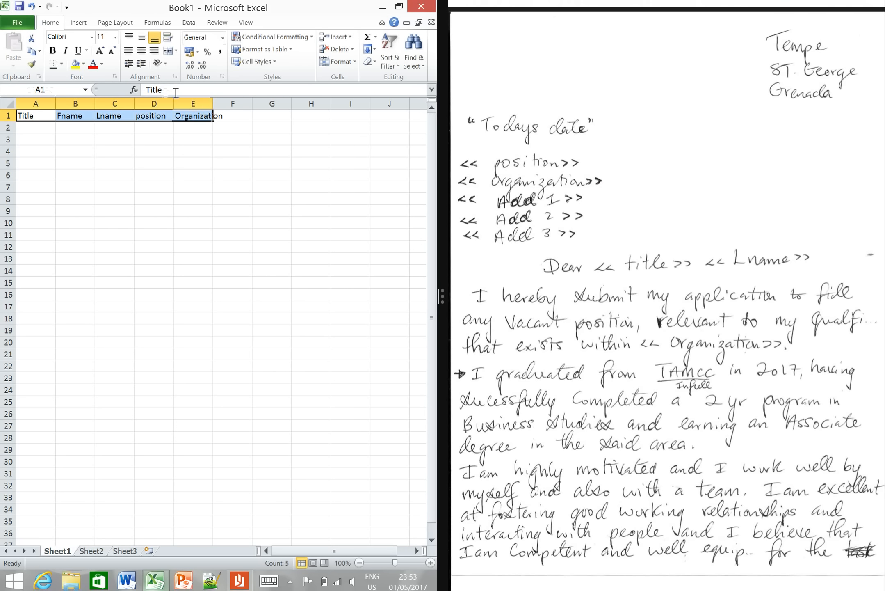
pyautogui.doubleClick(213, 104)
# - Enter the address headings Add1, Add2 and Add3 in cells F1 to H1
pyautogui.click(232, 114)
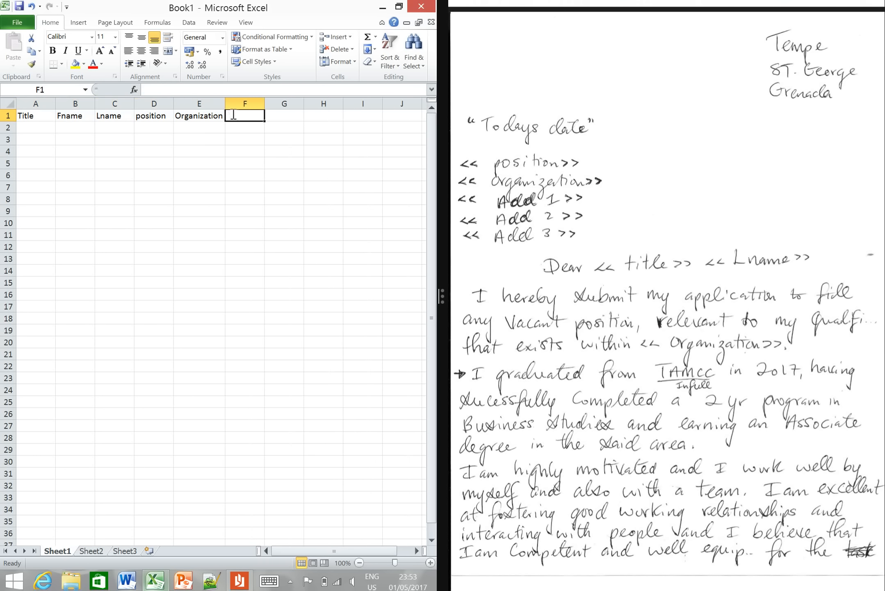
pyautogui.write('Add1')
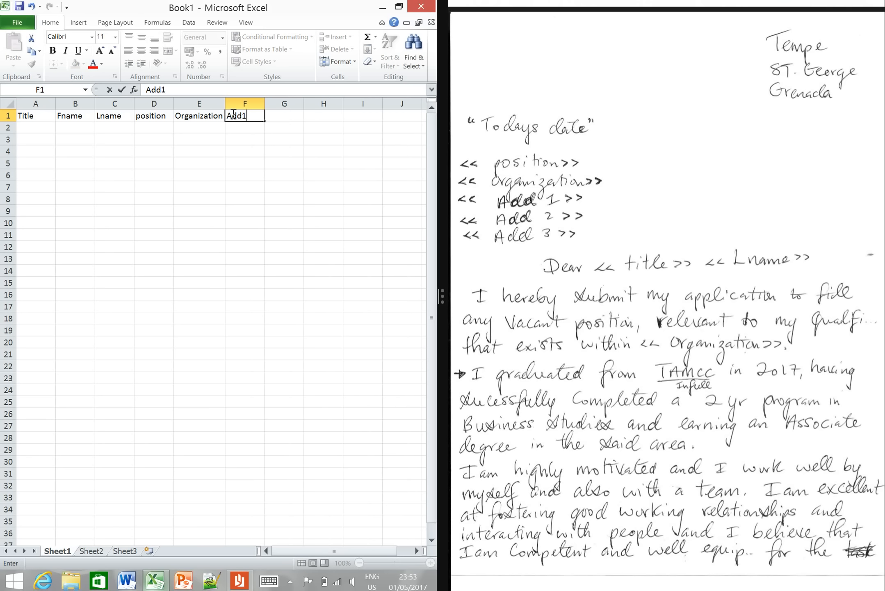
pyautogui.press('Tab')
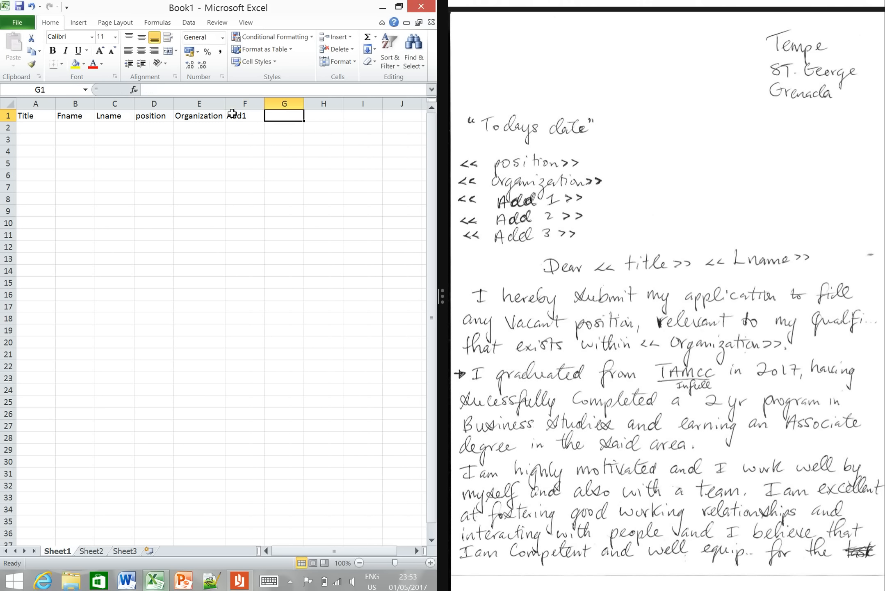
pyautogui.write('Add2')
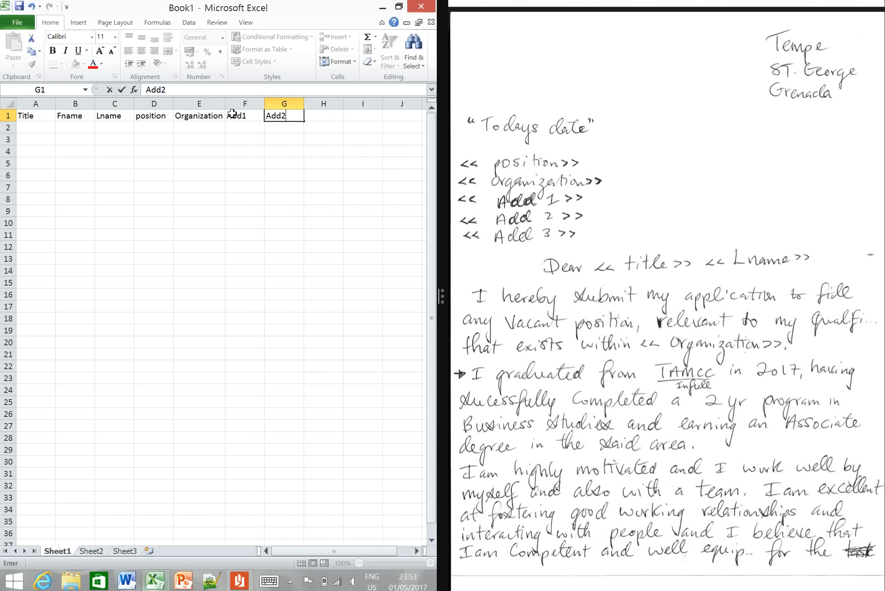
pyautogui.press('Tab')
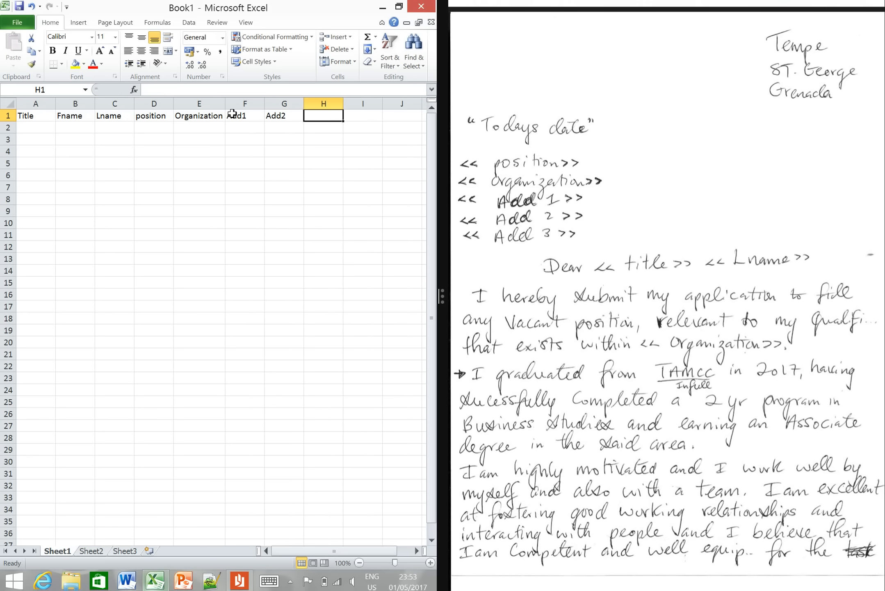
pyautogui.write('Add3')
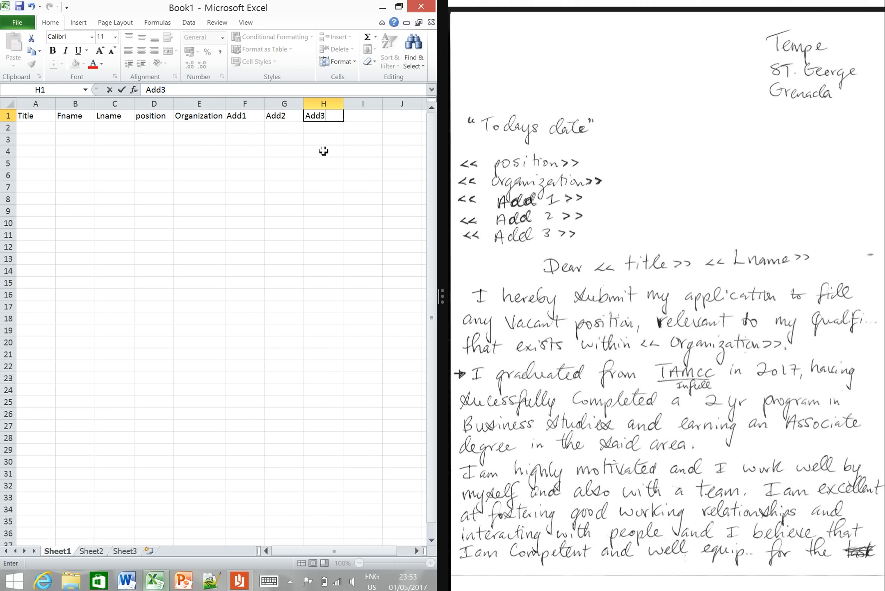
pyautogui.moveTo(333, 155); pyautogui.dragTo(334, 157)
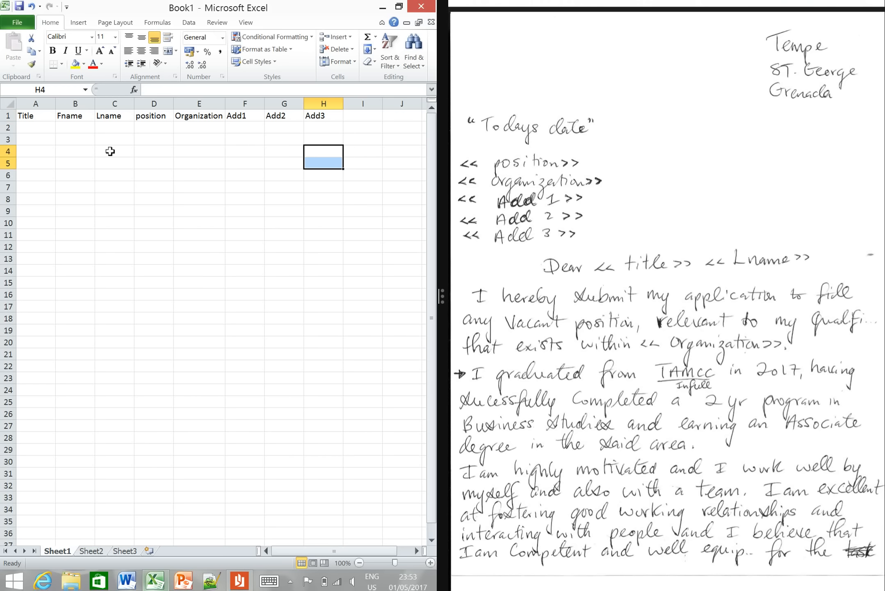
pyautogui.click(7, 116)
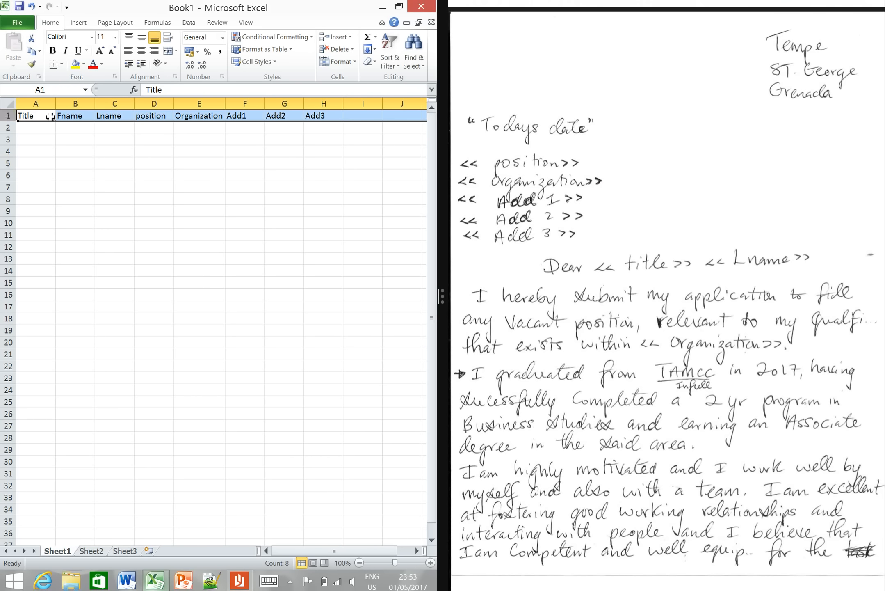
pyautogui.click(70, 117)
pyautogui.click(110, 117)
pyautogui.click(154, 116)
pyautogui.click(194, 117)
pyautogui.click(232, 116)
pyautogui.click(281, 117)
pyautogui.click(314, 117)
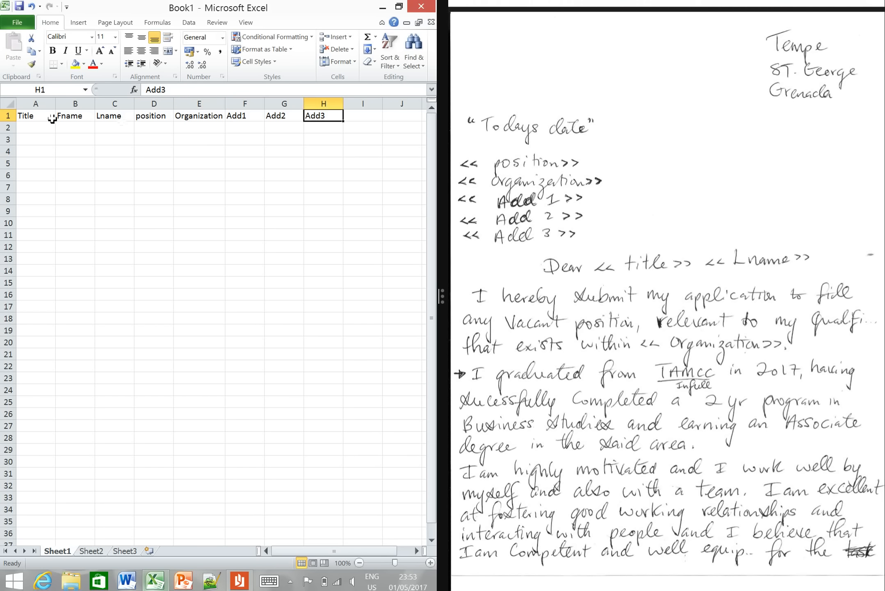
pyautogui.click(44, 128)
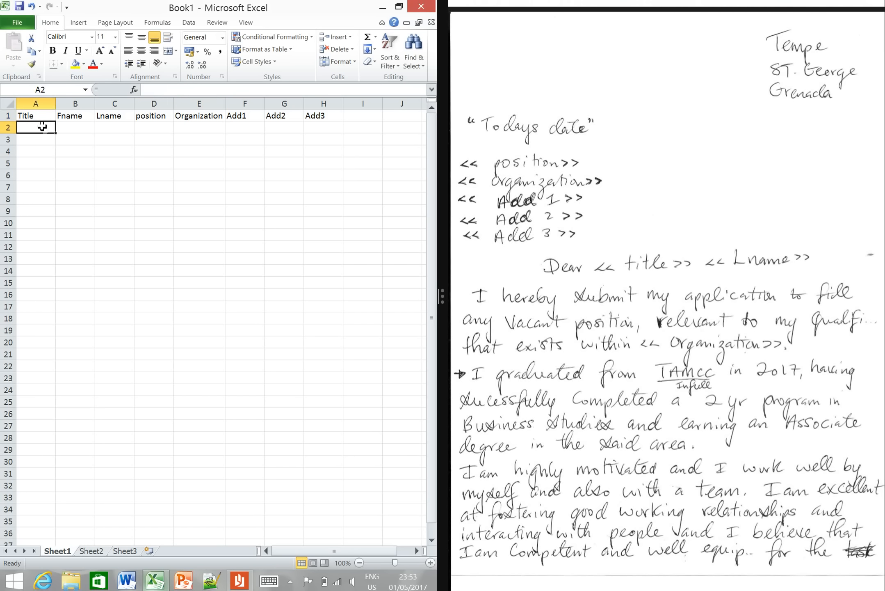
pyautogui.moveTo(44, 128); pyautogui.dragTo(32, 239)
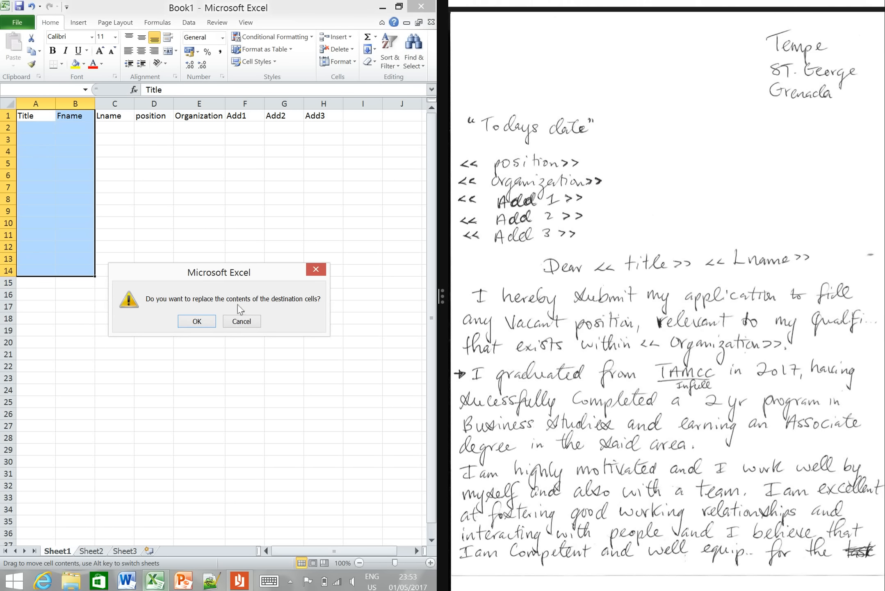
pyautogui.click(241, 321)
pyautogui.click(167, 226)
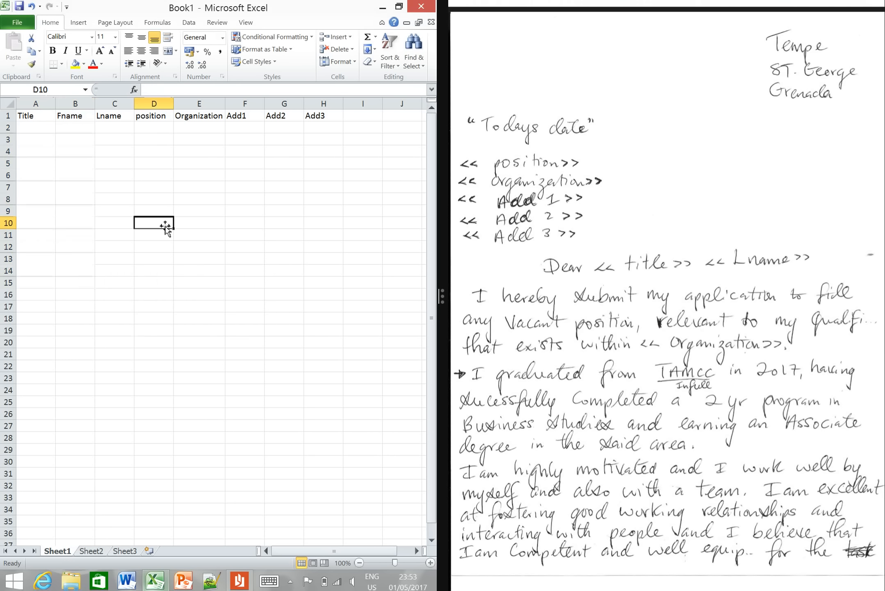
pyautogui.click(35, 127)
pyautogui.moveTo(35, 127); pyautogui.dragTo(41, 247)
pyautogui.click(84, 174)
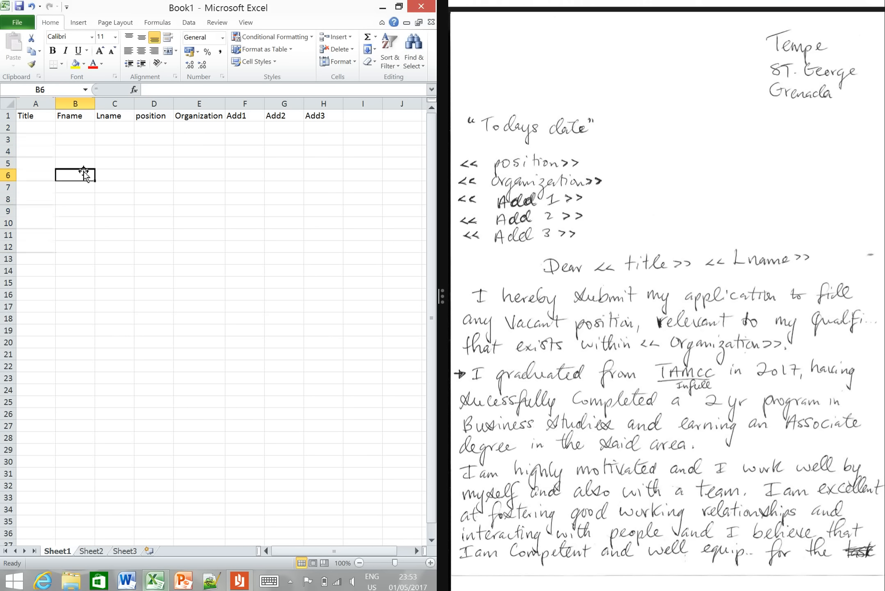
pyautogui.moveTo(74, 129); pyautogui.dragTo(95, 240)
pyautogui.click(167, 211)
pyautogui.moveTo(25, 128); pyautogui.dragTo(332, 292)
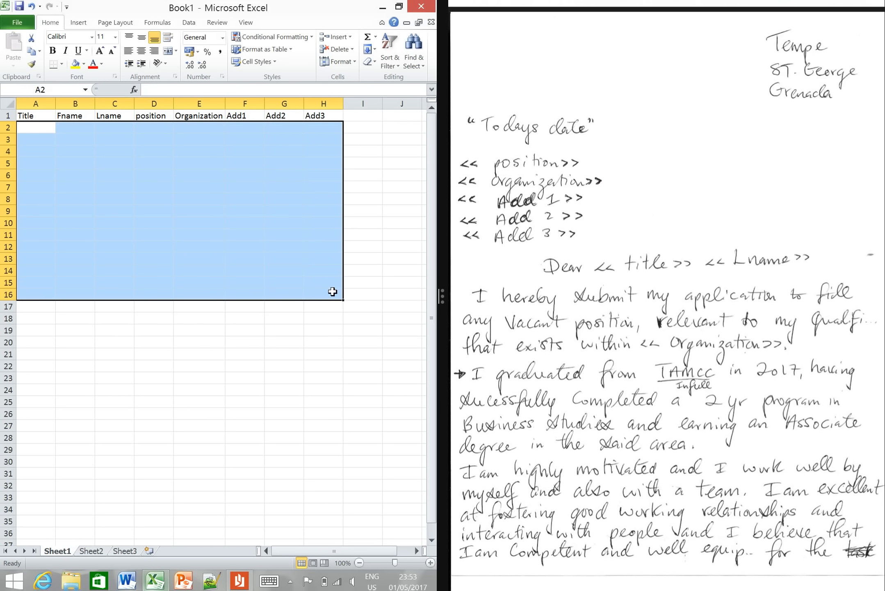
pyautogui.click(38, 127)
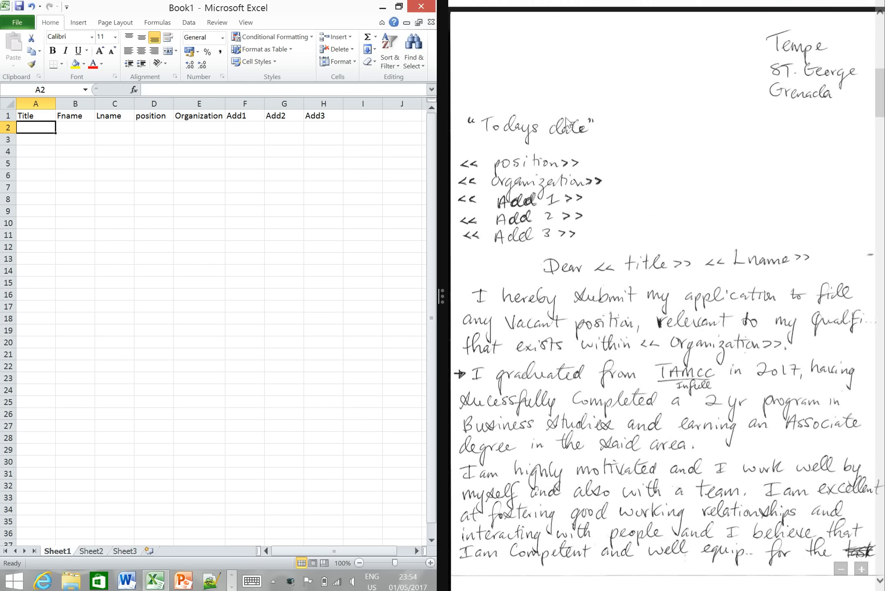
# - Start the first record in row 2 with the title Mr. and the resource manager's first and last names
pyautogui.click(881, 96)
pyautogui.moveTo(881, 96); pyautogui.dragTo(884, 193)
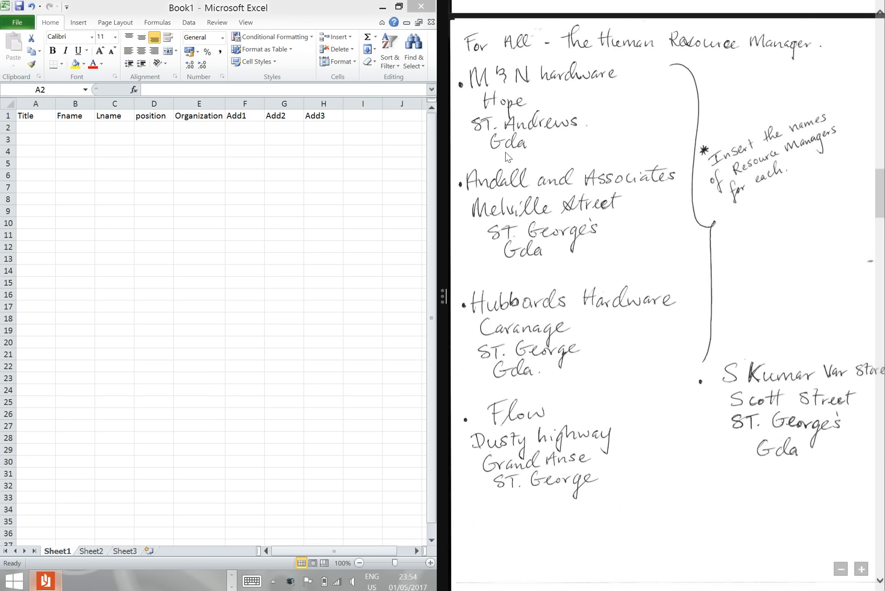
pyautogui.click(39, 128)
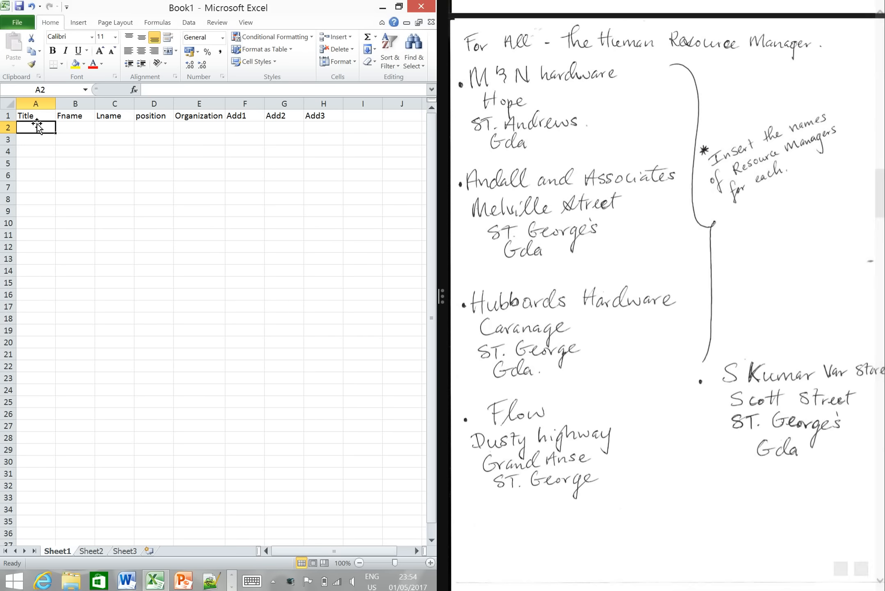
pyautogui.write('Mr.')
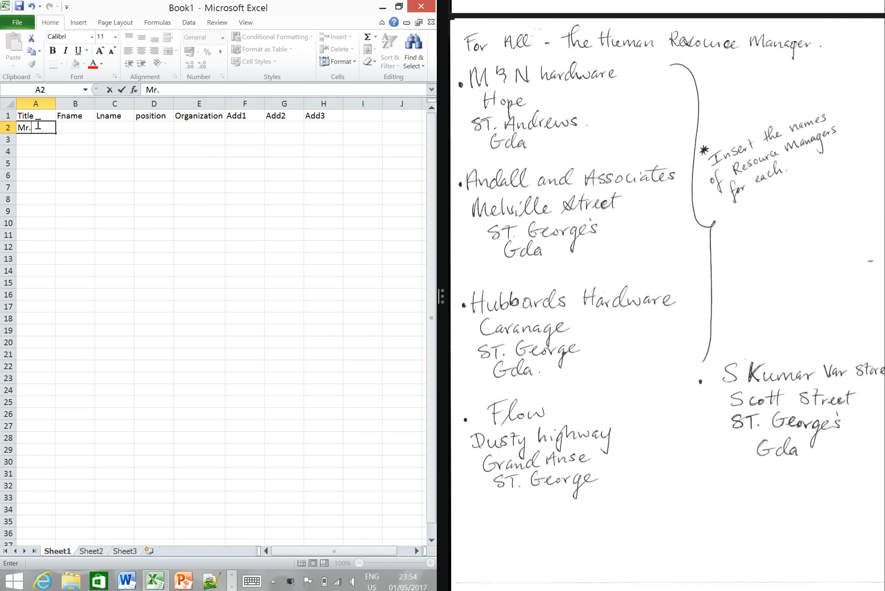
pyautogui.press('Tab')
pyautogui.write('Mark')
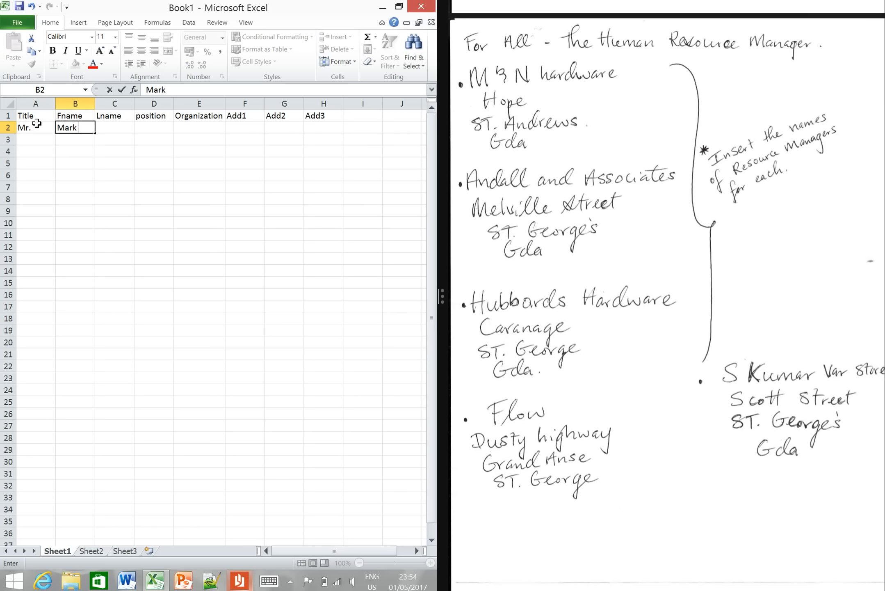
pyautogui.press('Tab')
pyautogui.write('Thomas')
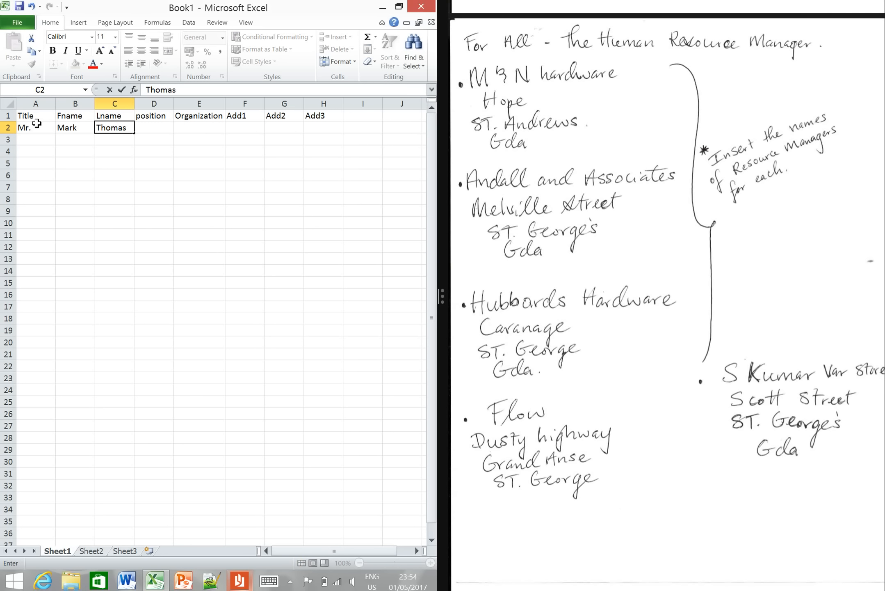
pyautogui.press('Tab')
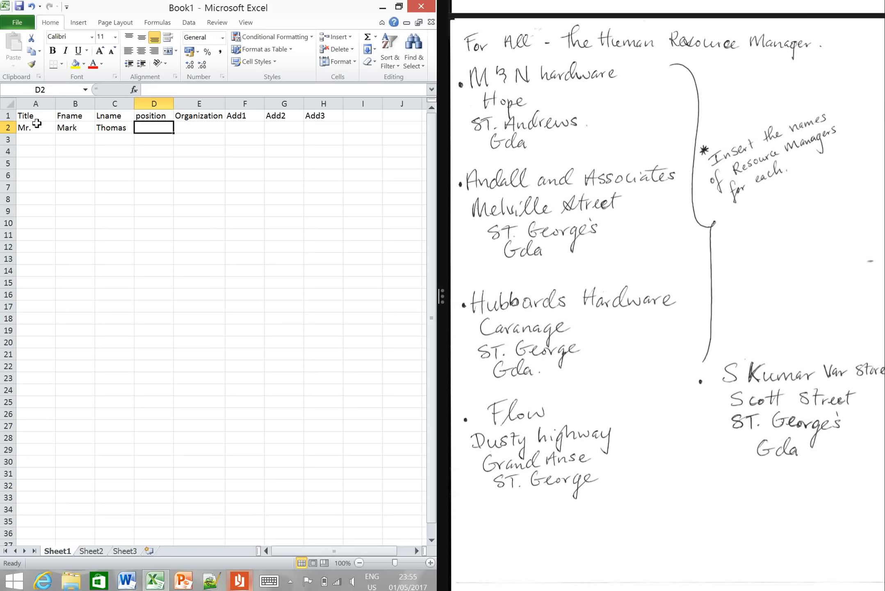
# - Enter The Human Resource Manager as the position in D2, widening column D for the long text
pyautogui.write('The')
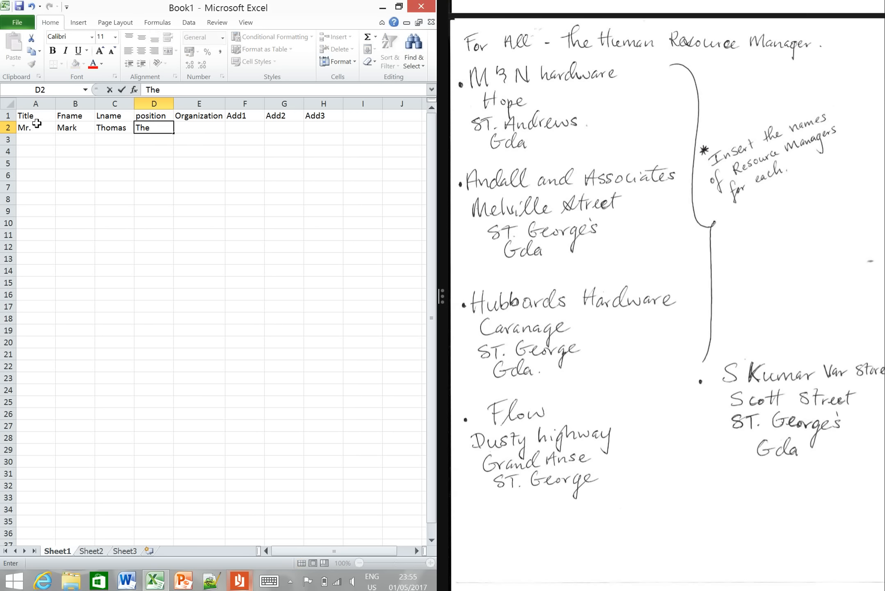
pyautogui.click(174, 103)
pyautogui.moveTo(174, 103); pyautogui.dragTo(232, 106)
pyautogui.click(189, 126)
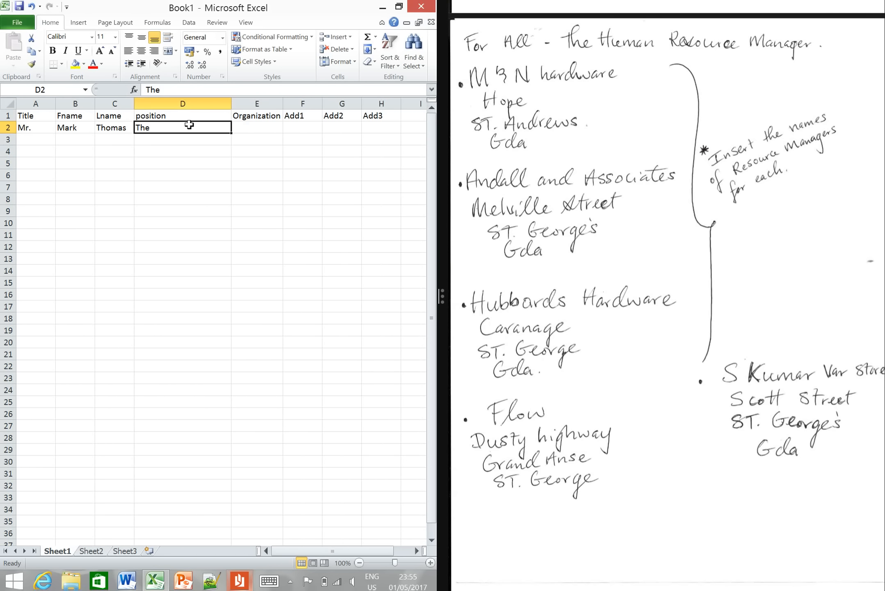
pyautogui.click(184, 90)
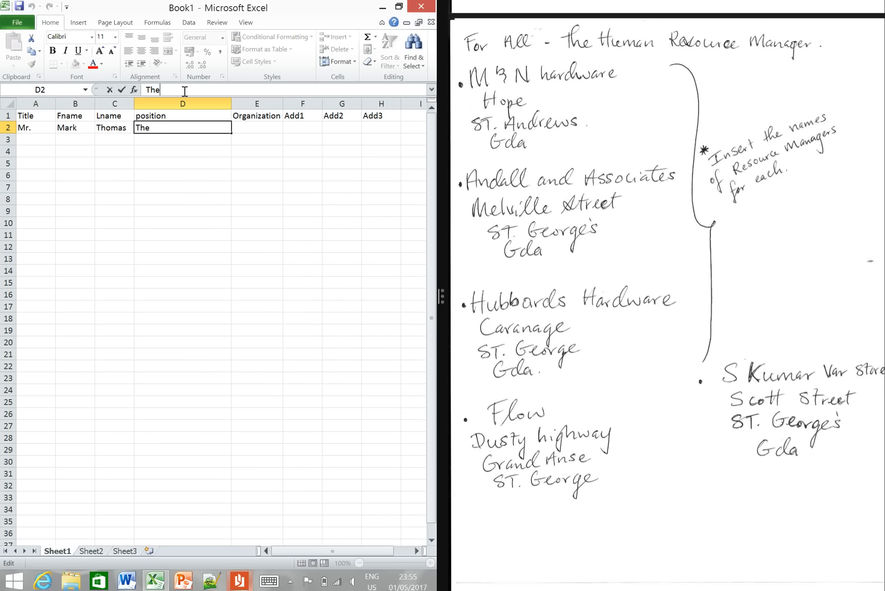
pyautogui.write('Human Resource Manager')
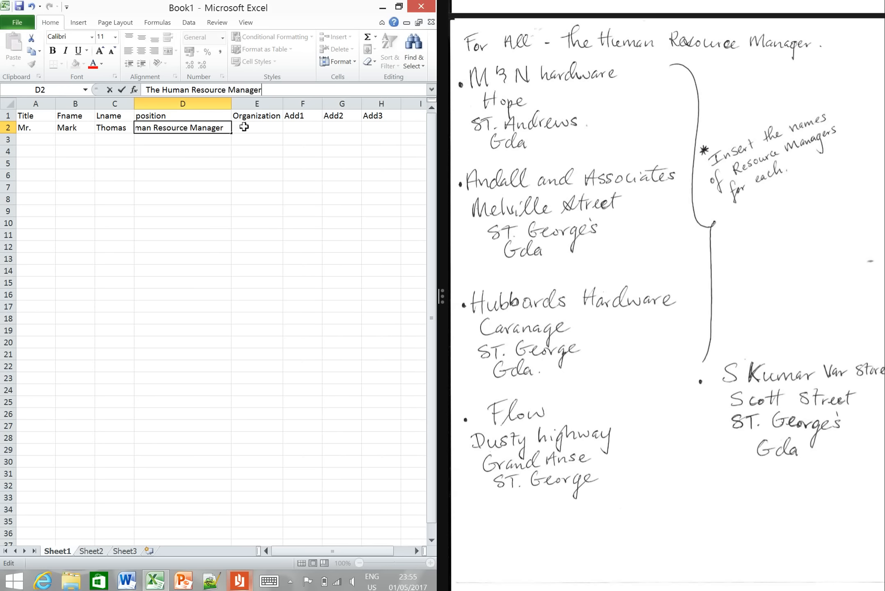
pyautogui.click(244, 128)
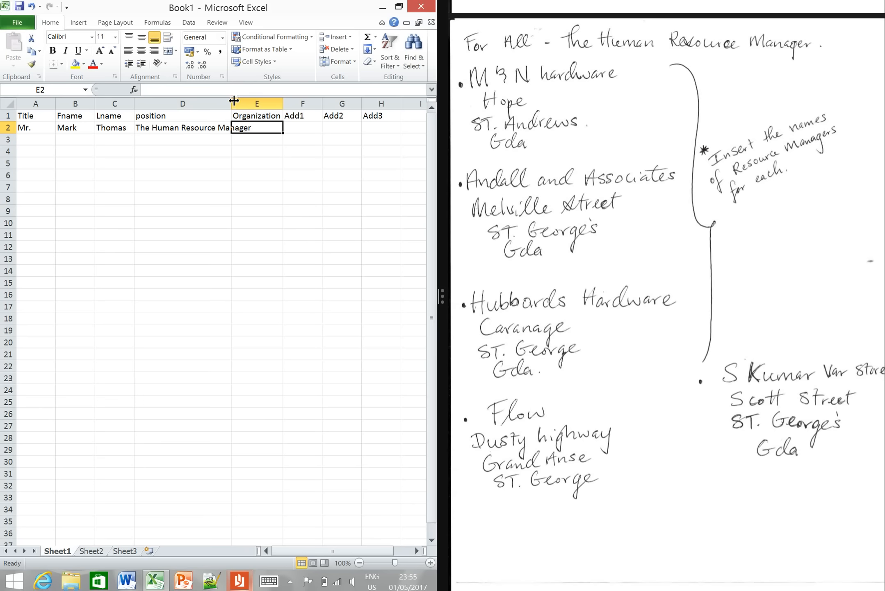
# - Size column D to fit the position text, enter M & N Hardware as the organization in E2, and fit column E to it
pyautogui.moveTo(231, 100); pyautogui.dragTo(281, 108)
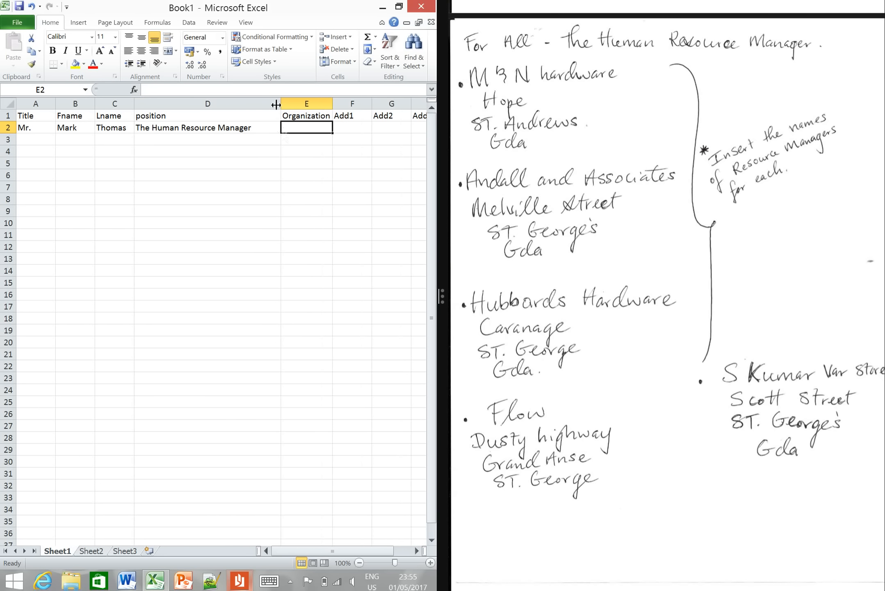
pyautogui.moveTo(279, 99); pyautogui.dragTo(257, 103)
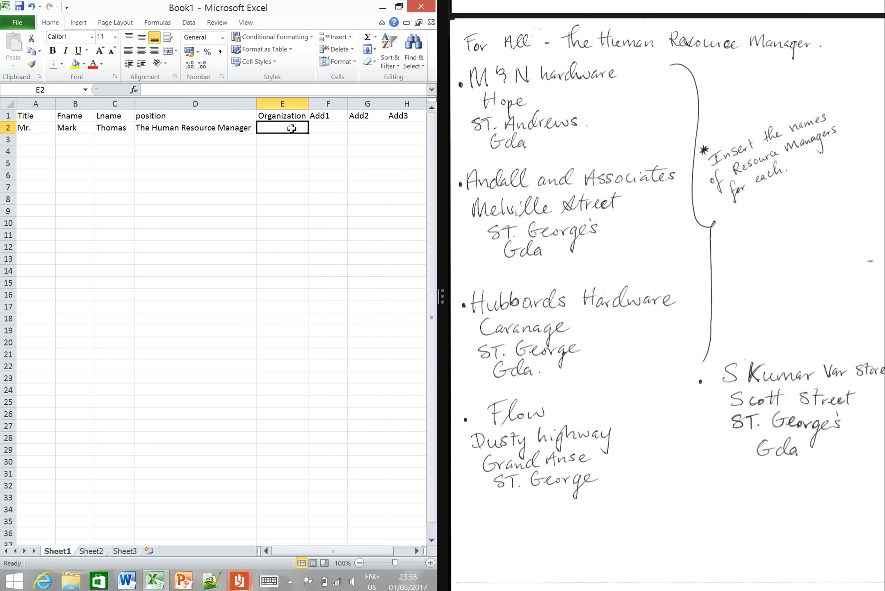
pyautogui.write('M & N')
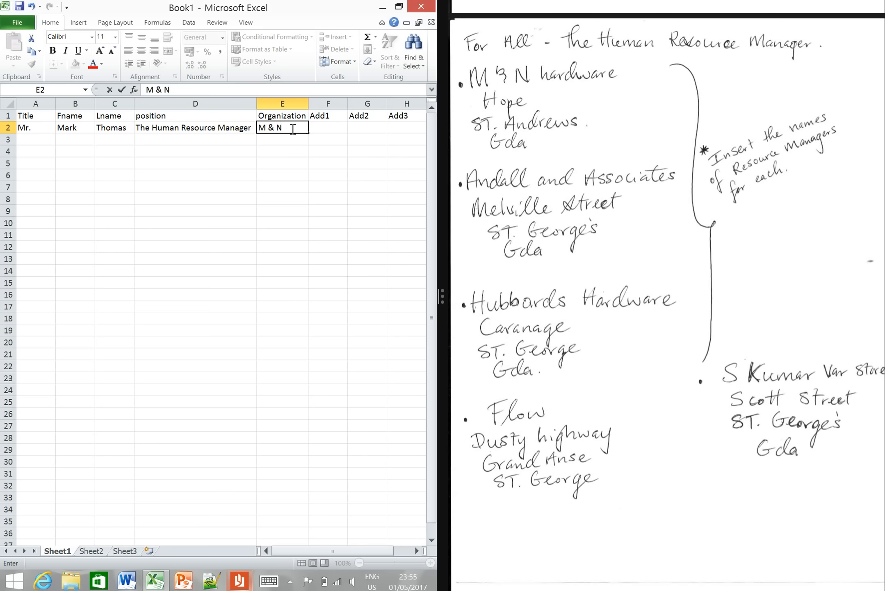
pyautogui.write(' Hardware')
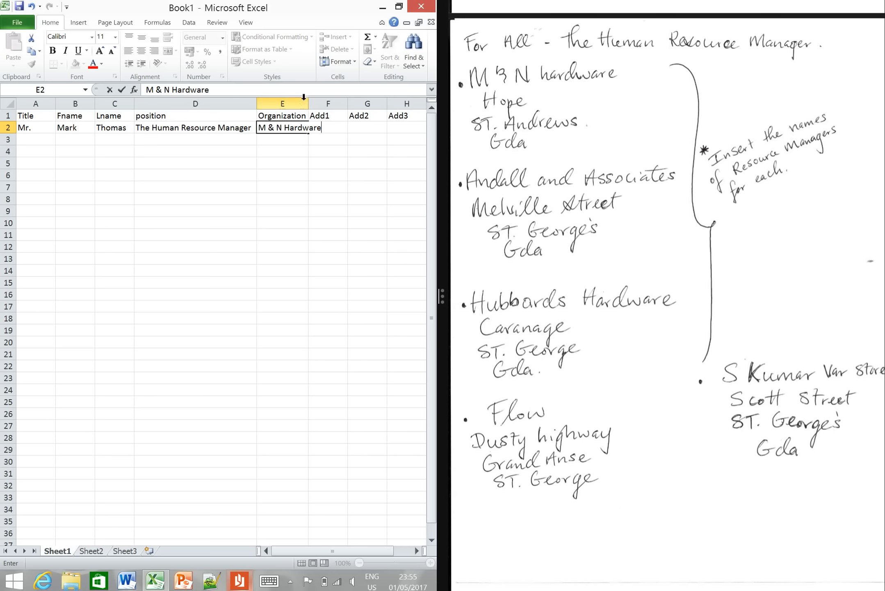
pyautogui.click(311, 103)
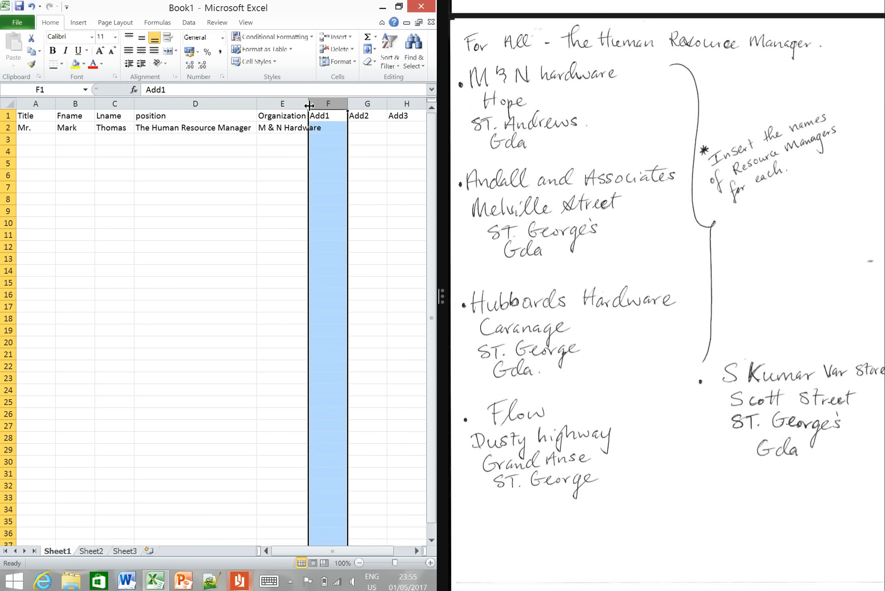
pyautogui.doubleClick(308, 103)
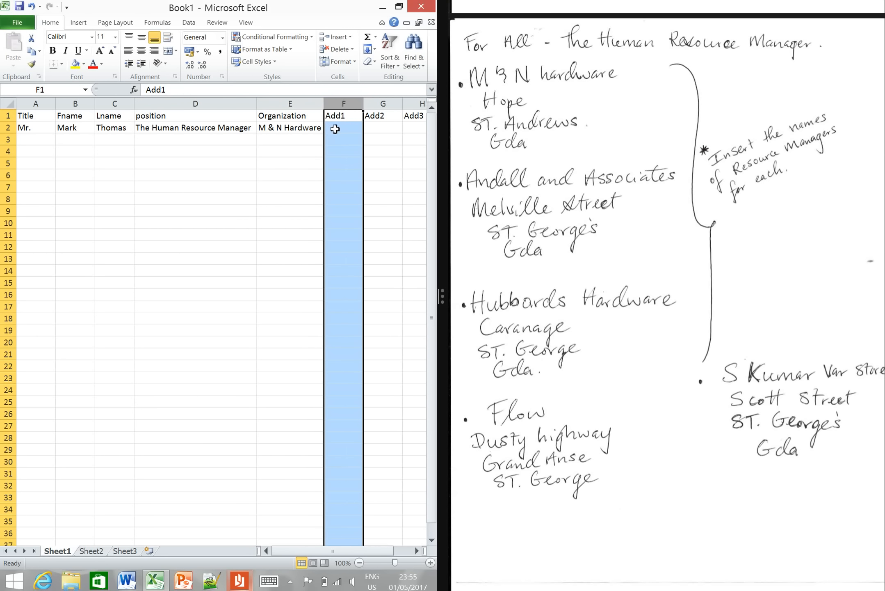
# - Fill in the first two address lines for M & N Hardware in F2 and G2, and fit column G to its contents
pyautogui.click(335, 129)
pyautogui.write('Hope')
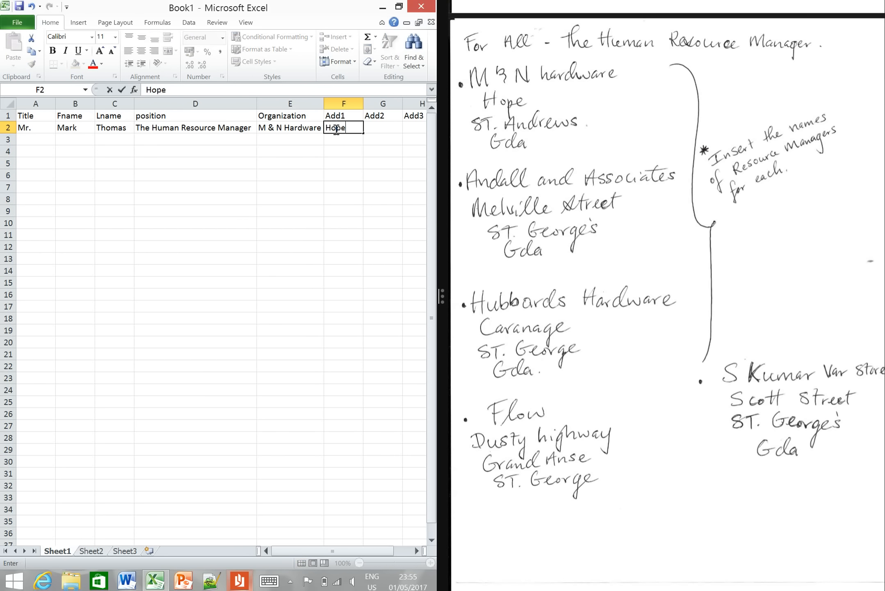
pyautogui.press('Tab')
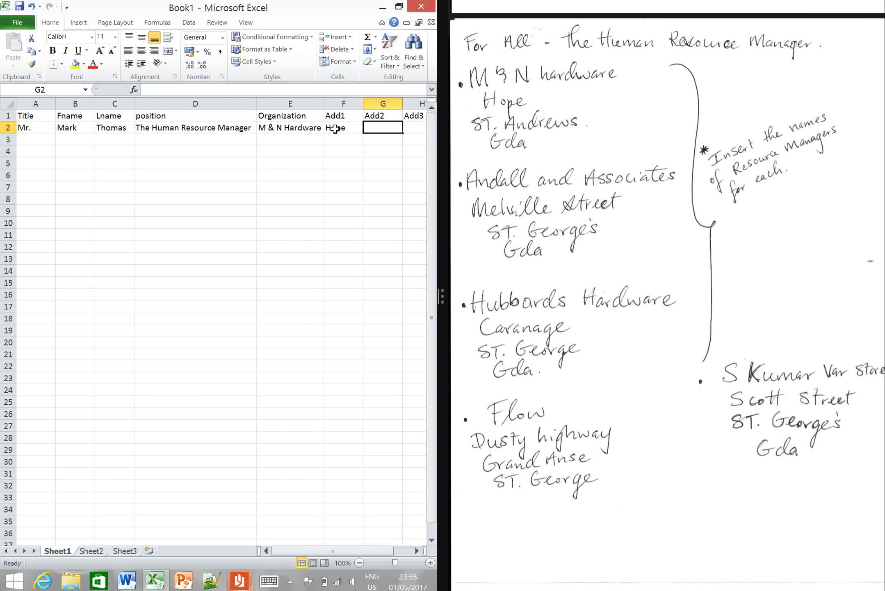
pyautogui.write('St.')
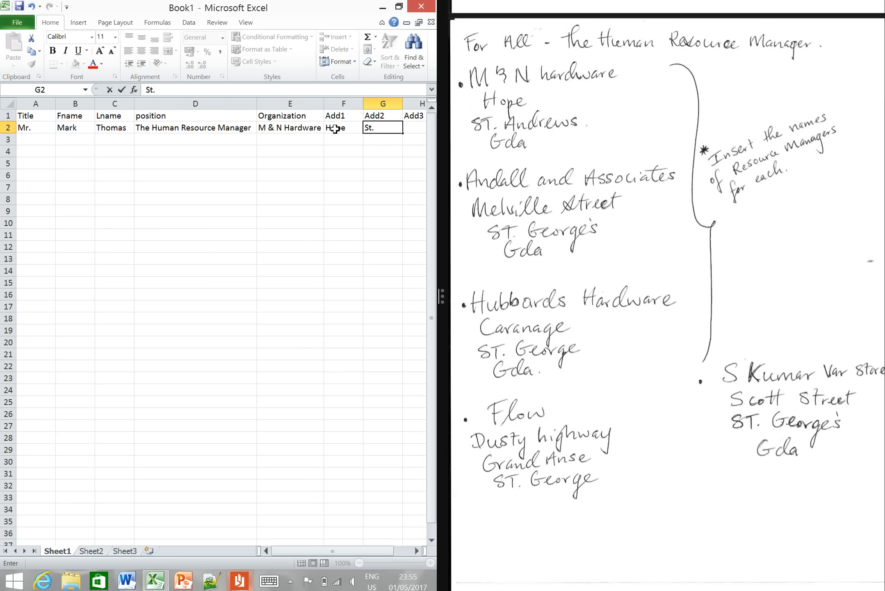
pyautogui.write('Andrews')
pyautogui.doubleClick(402, 99)
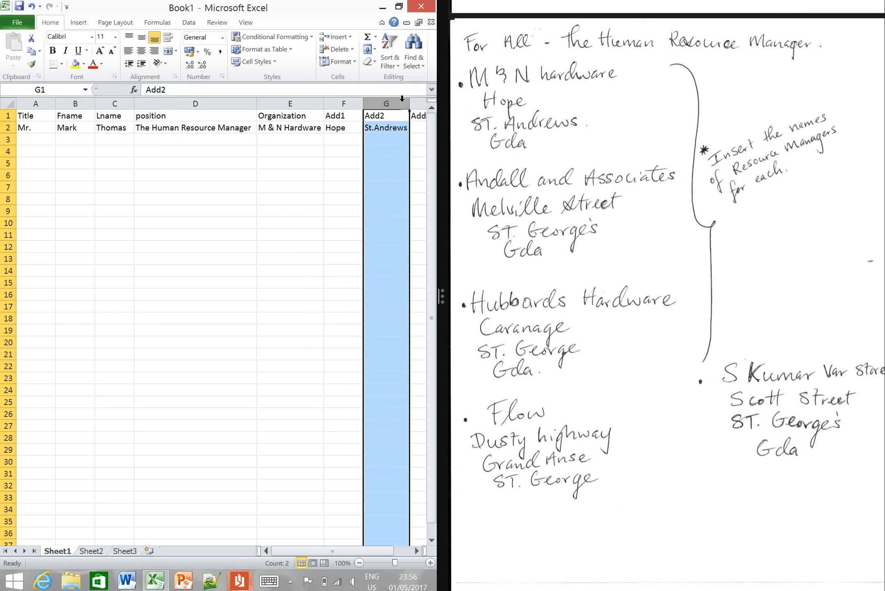
# - Enter Grenada as Add3 in H2 and set the sheet zoom to 90%
pyautogui.moveTo(385, 551); pyautogui.dragTo(400, 556)
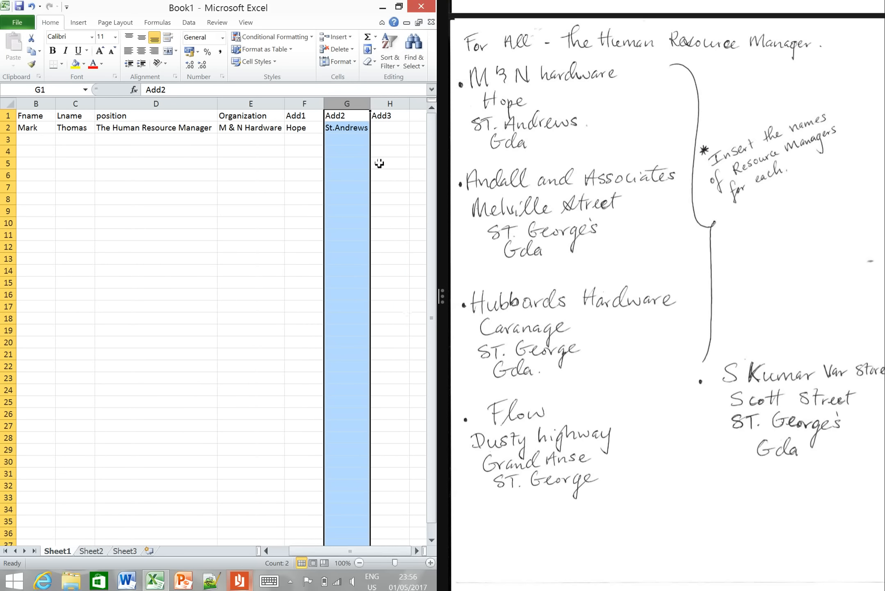
pyautogui.click(378, 128)
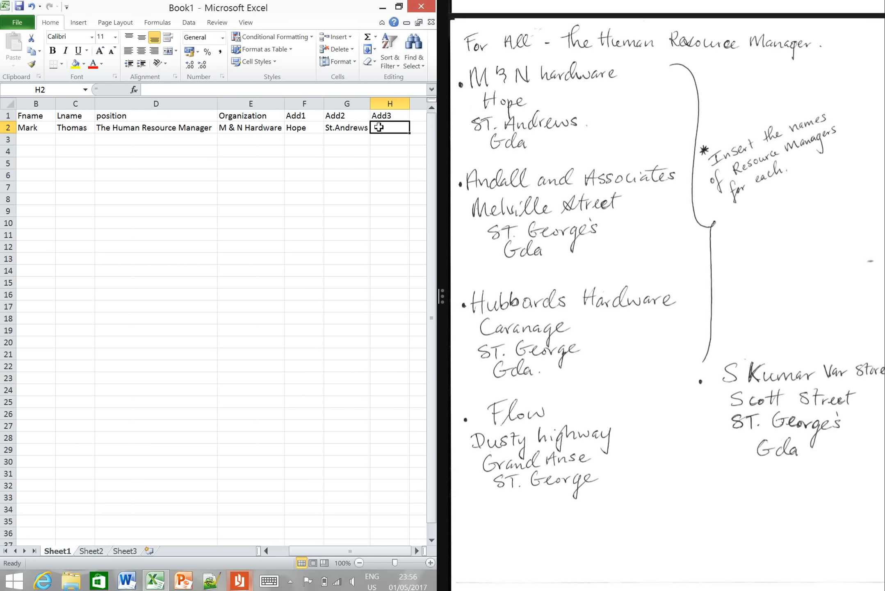
pyautogui.write('Grenada')
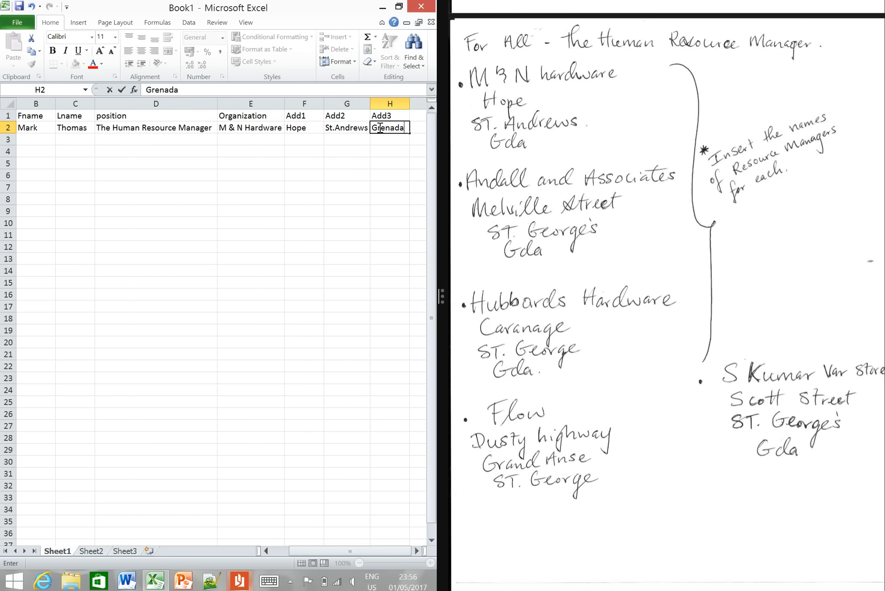
pyautogui.click(373, 185)
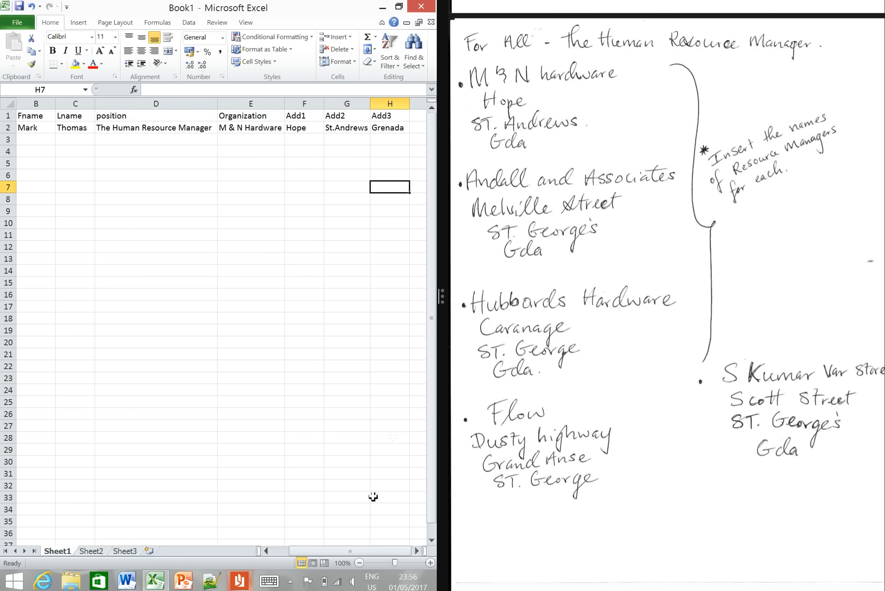
pyautogui.click(357, 563)
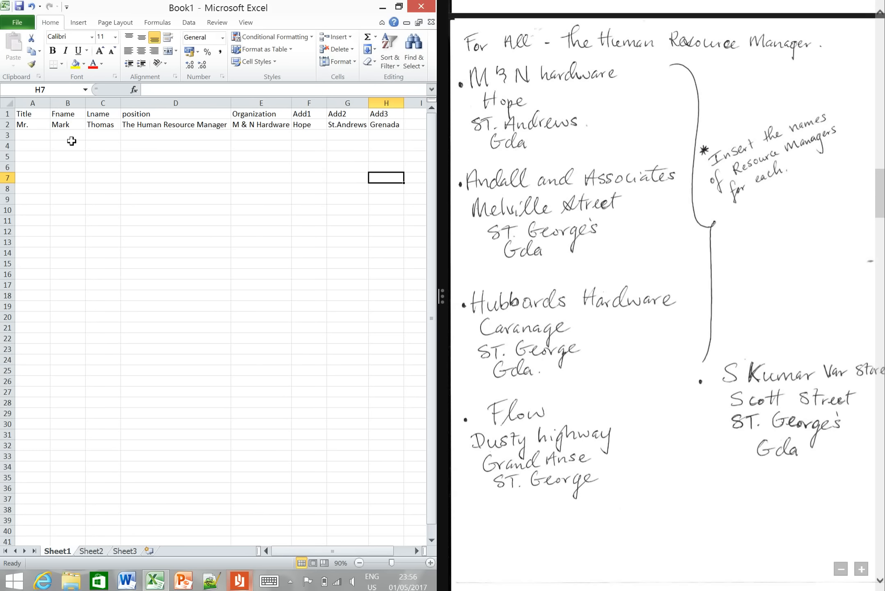
# - Review the recipient records in rows 2 to 6 across all columns from Title to Add3
pyautogui.click(32, 136)
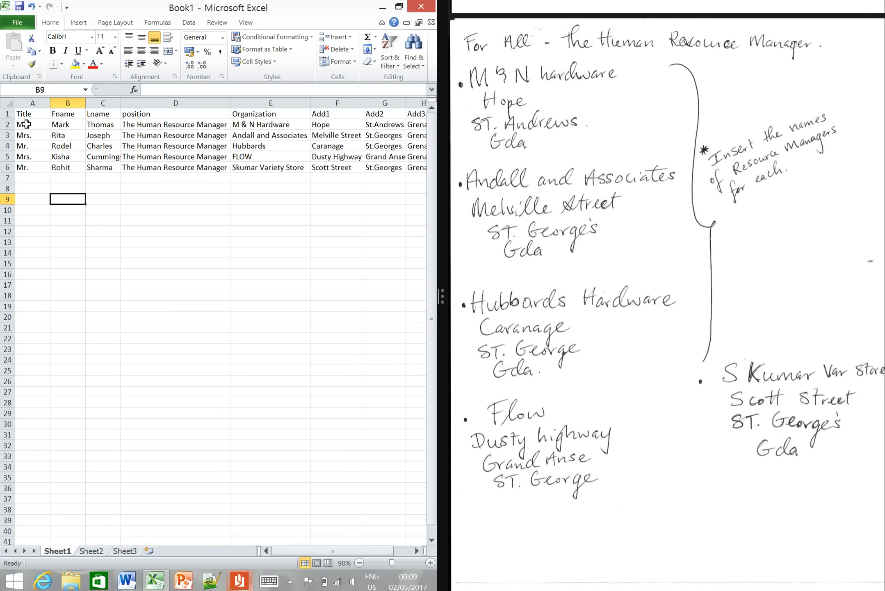
pyautogui.click(25, 125)
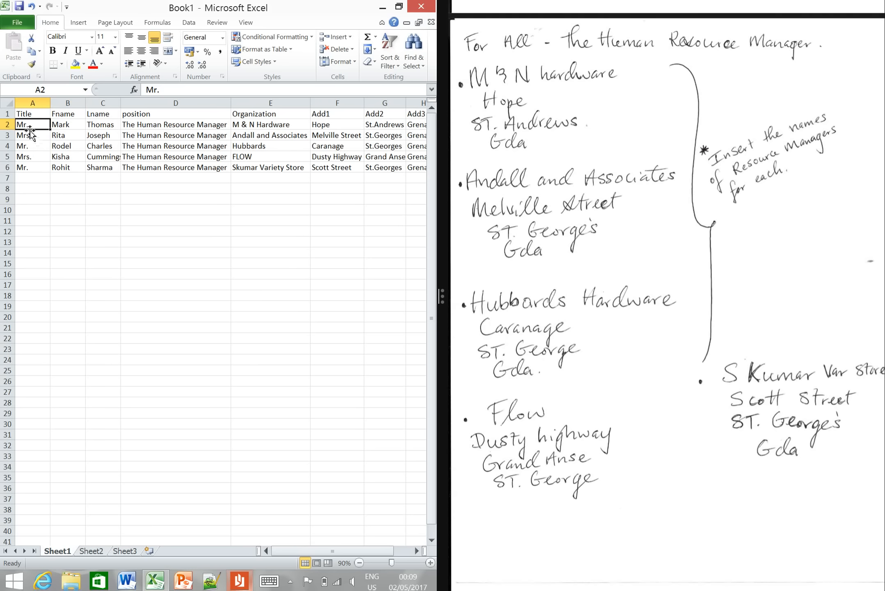
pyautogui.moveTo(28, 122); pyautogui.dragTo(361, 164)
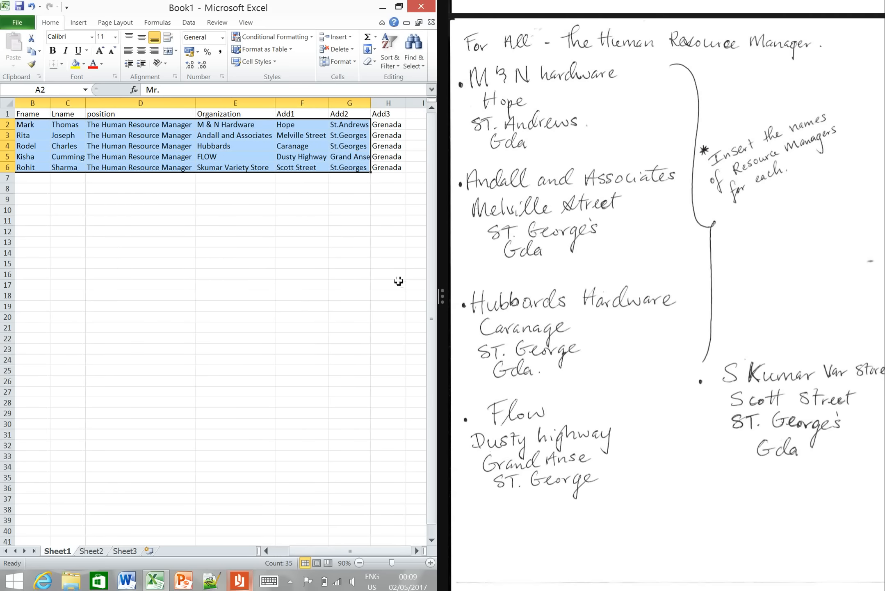
pyautogui.click(416, 551)
pyautogui.click(416, 550)
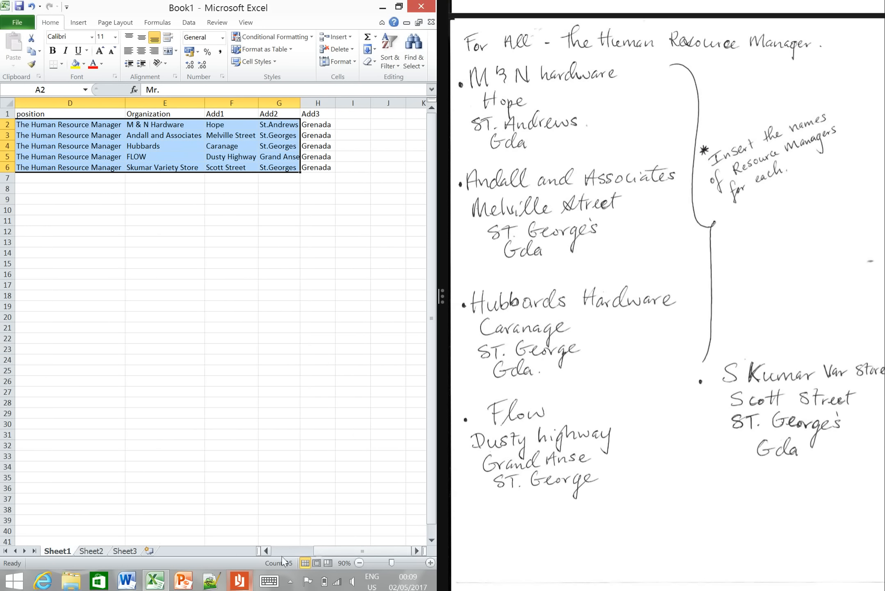
pyautogui.click(267, 550)
pyautogui.click(266, 550)
pyautogui.click(266, 550)
pyautogui.moveTo(91, 242); pyautogui.dragTo(91, 236)
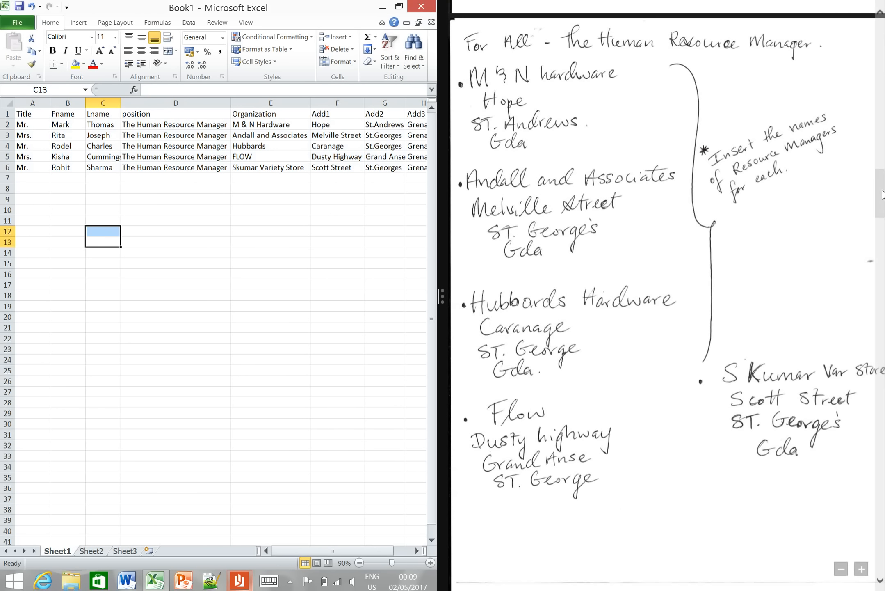
# - Consult the task list and save the workbook as Organizations in the Question 2 folder on FLASH DRIVE (D:)
pyautogui.moveTo(882, 195); pyautogui.dragTo(874, 43)
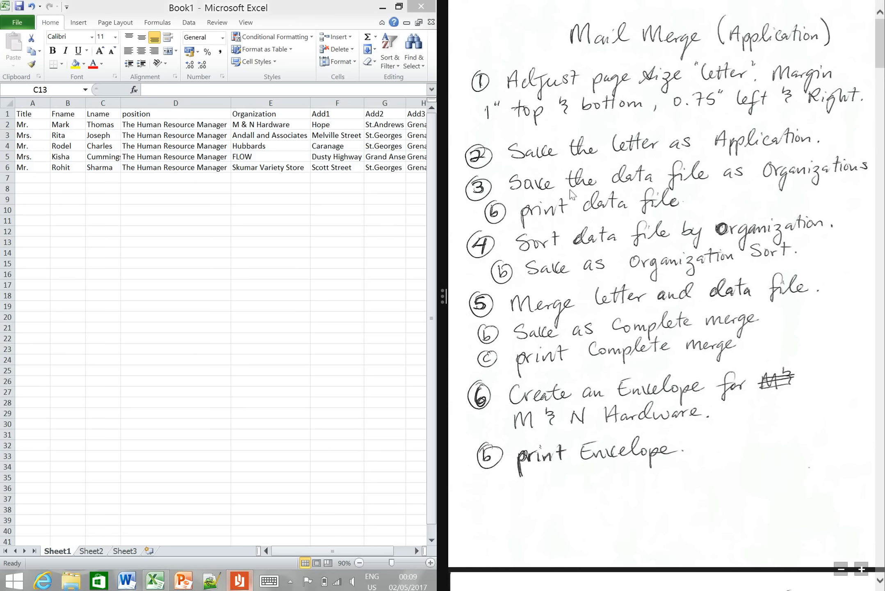
pyautogui.click(21, 22)
pyautogui.click(23, 26)
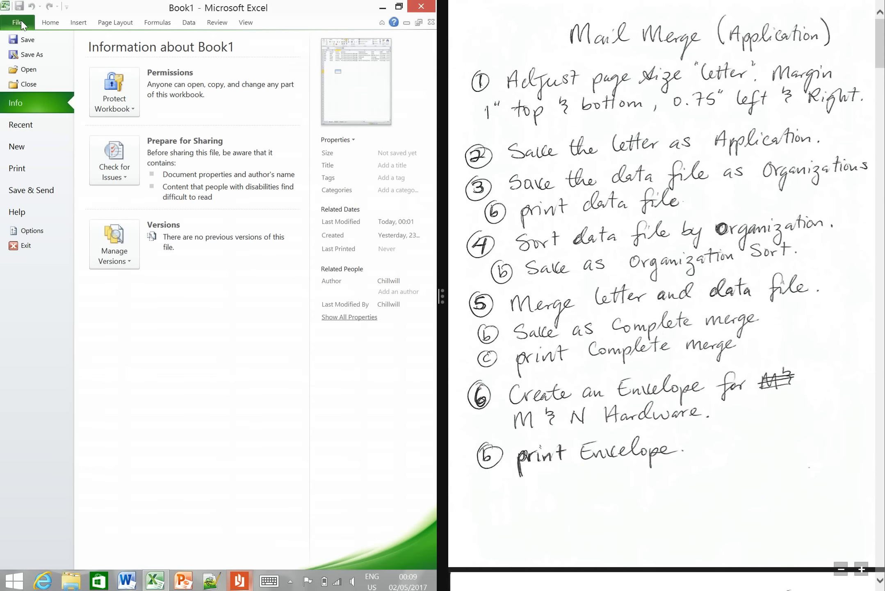
pyautogui.click(41, 54)
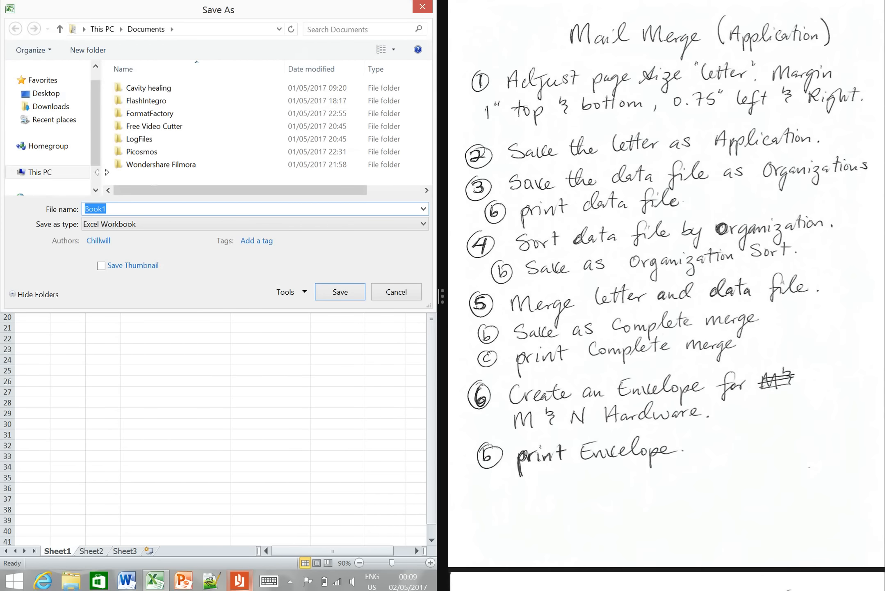
pyautogui.click(65, 174)
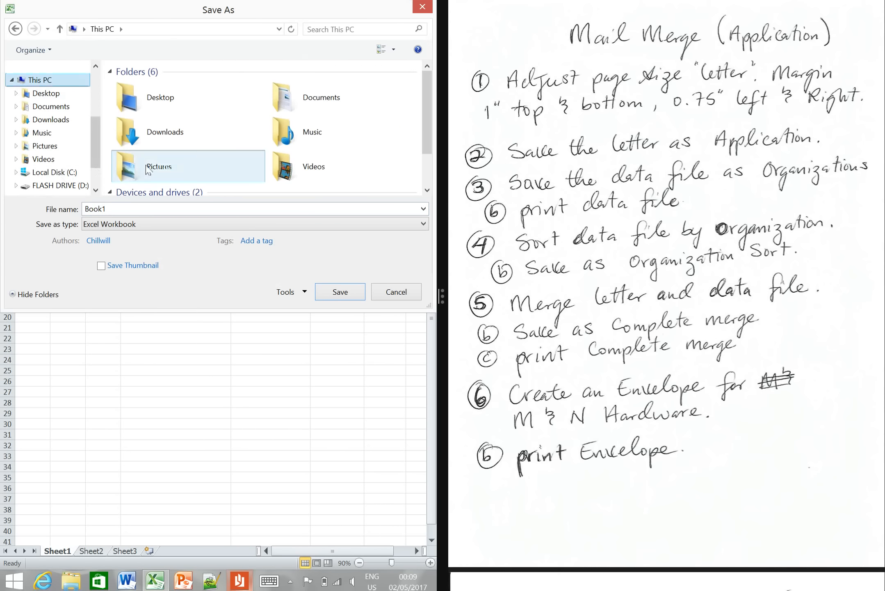
pyautogui.click(428, 190)
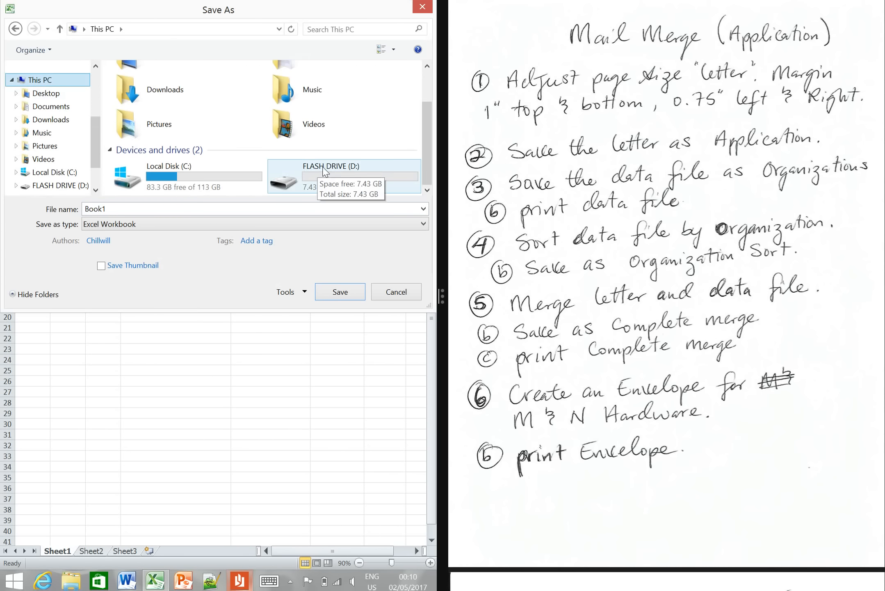
pyautogui.doubleClick(324, 170)
pyautogui.click(202, 102)
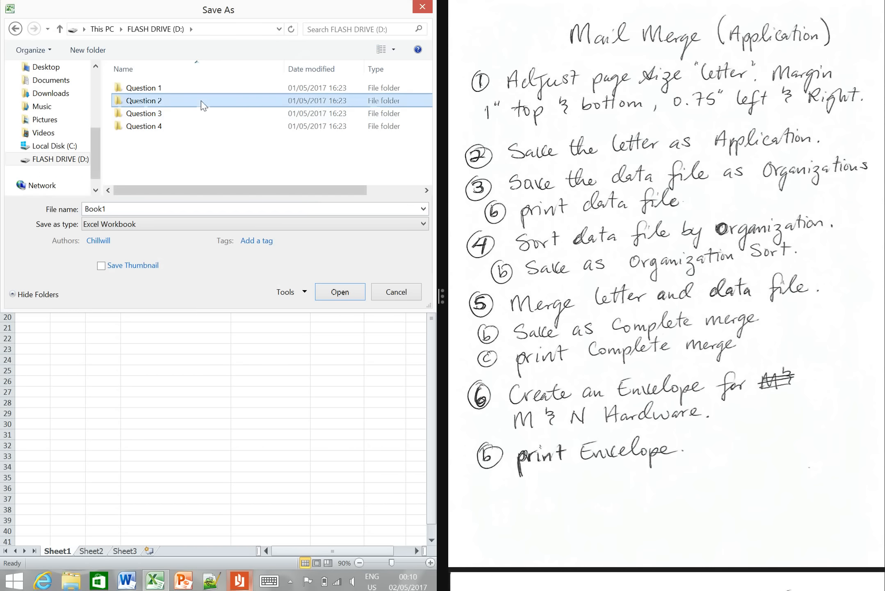
pyautogui.doubleClick(201, 102)
pyautogui.doubleClick(143, 208)
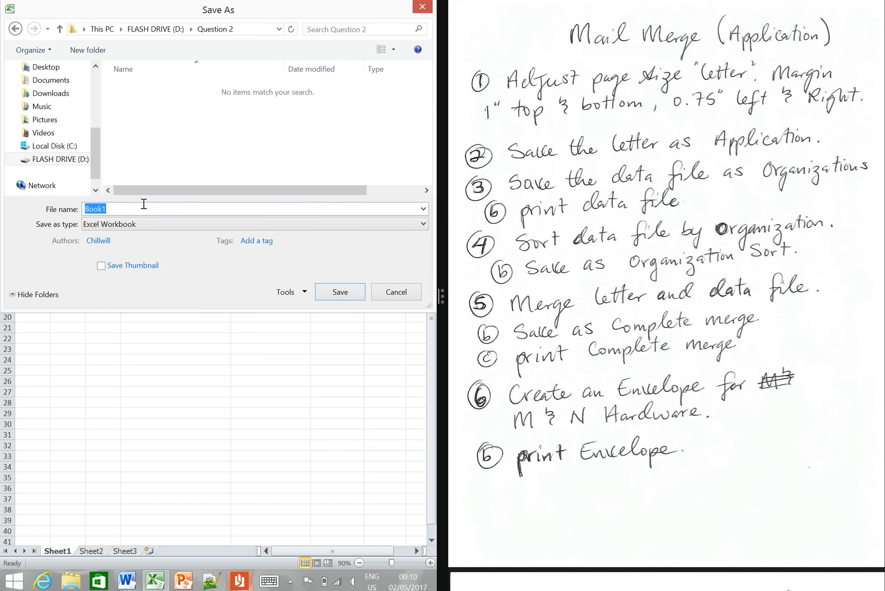
pyautogui.write('Organizations')
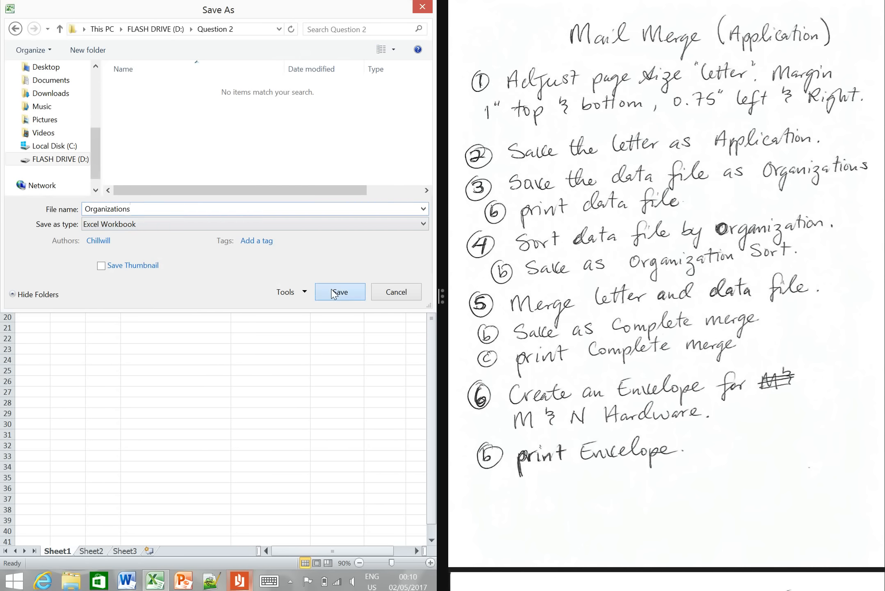
pyautogui.click(334, 294)
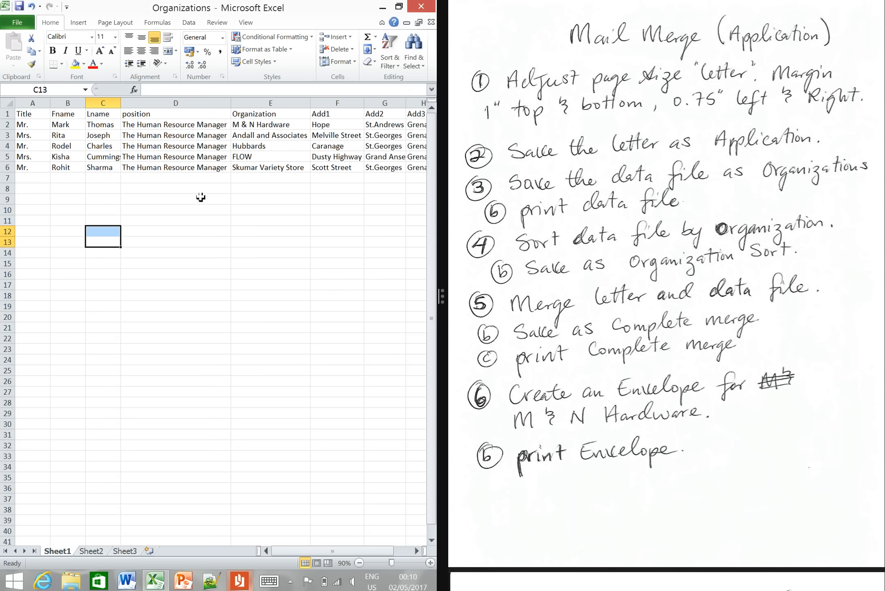
# - Save a copy of the workbook as data file print in the Question 2 folder
pyautogui.click(119, 198)
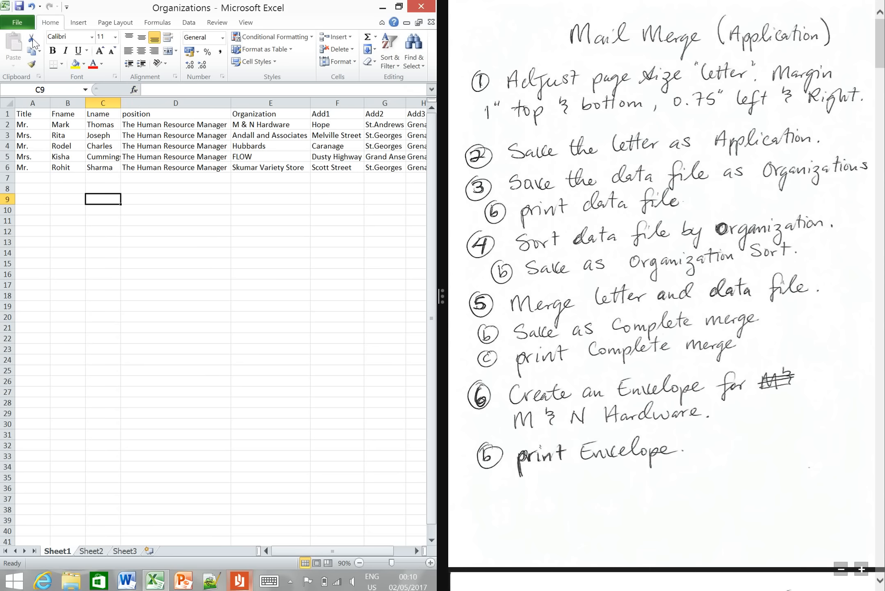
pyautogui.click(23, 25)
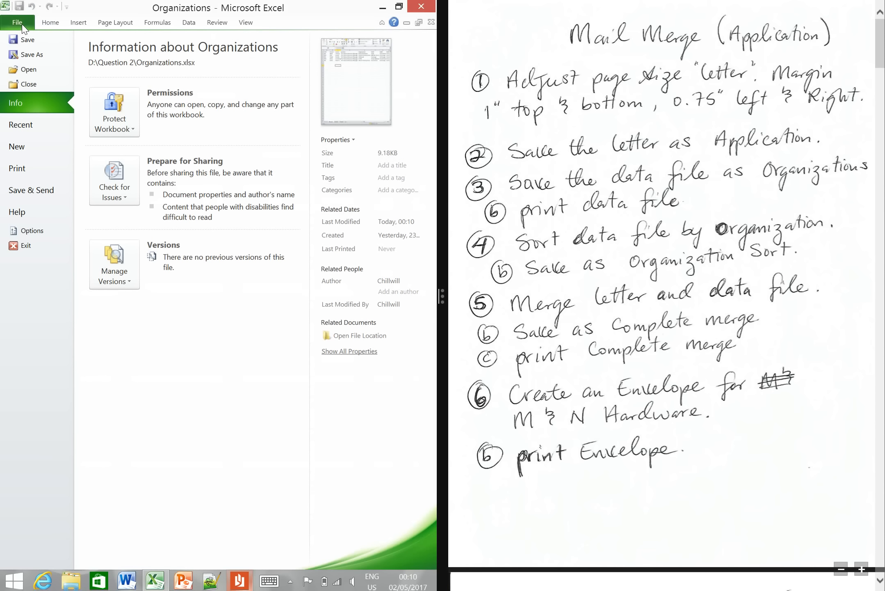
pyautogui.click(62, 58)
pyautogui.write('data file print')
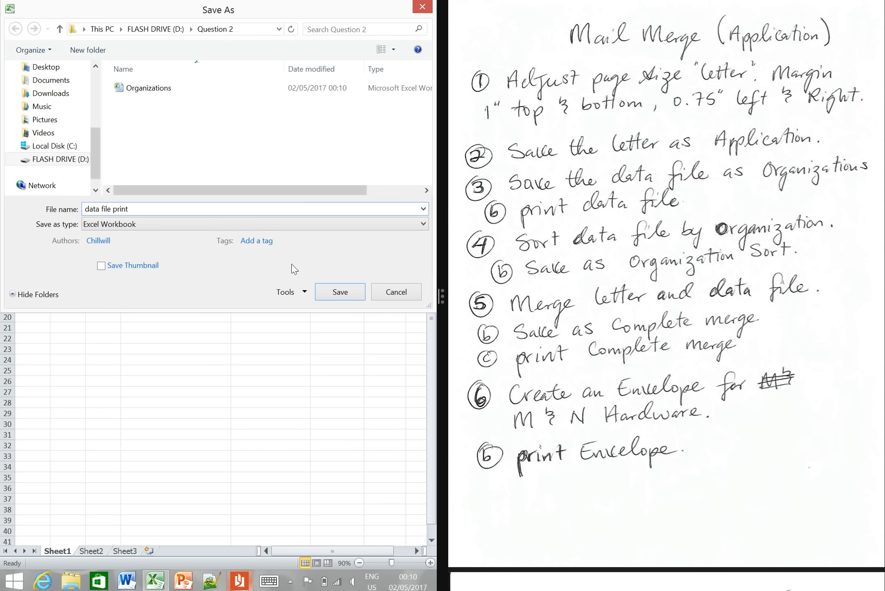
pyautogui.click(335, 291)
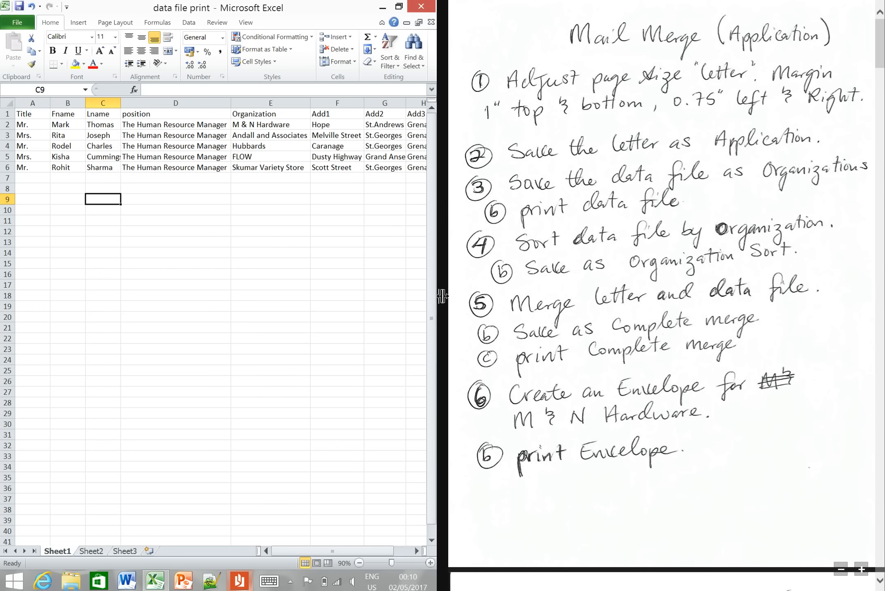
# - Widen the spreadsheet pane until all columns through Add3 fit, and examine the Organization column entries
pyautogui.moveTo(443, 295); pyautogui.dragTo(521, 296)
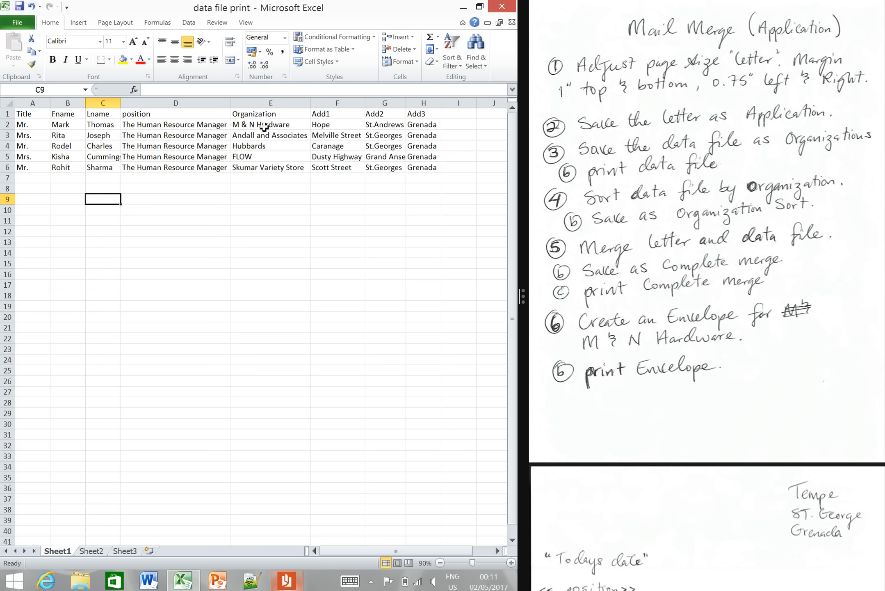
pyautogui.click(264, 126)
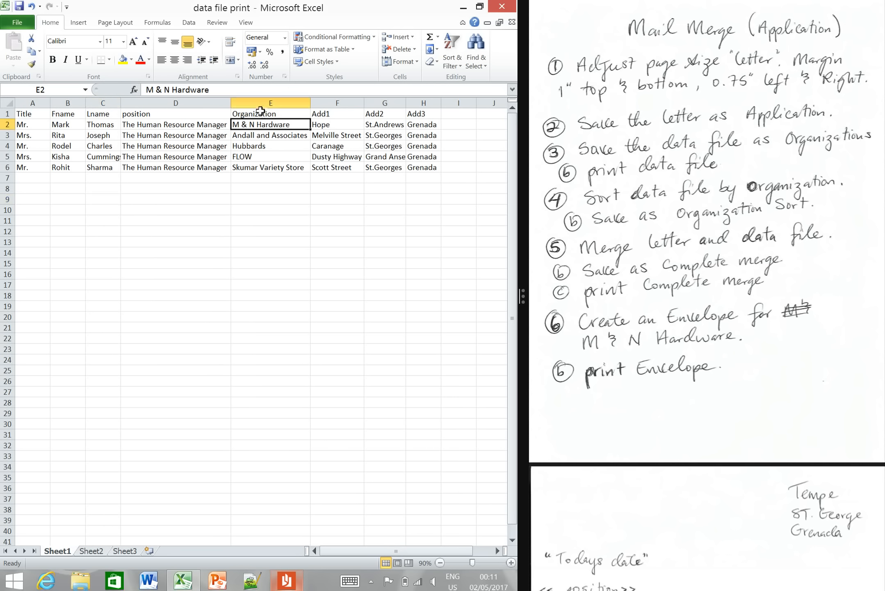
pyautogui.click(261, 113)
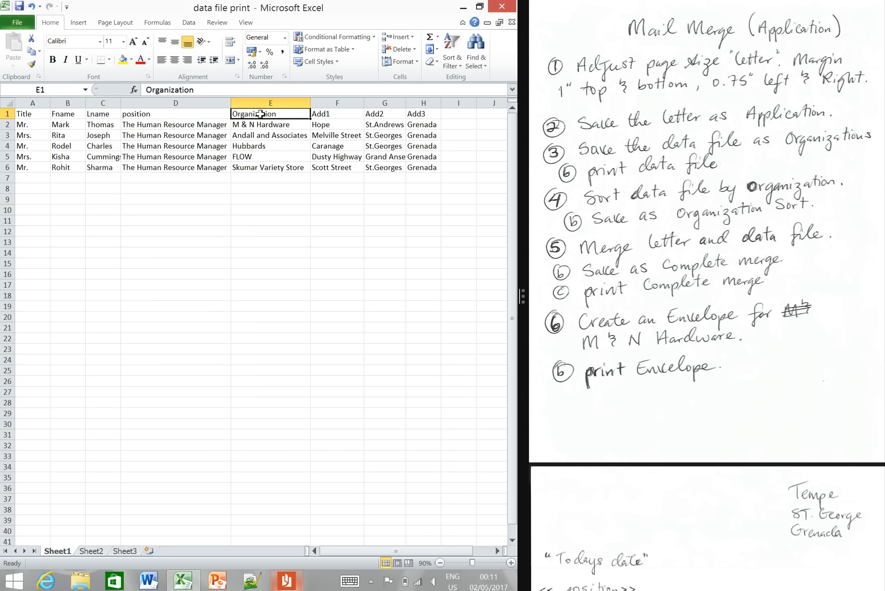
pyautogui.click(260, 104)
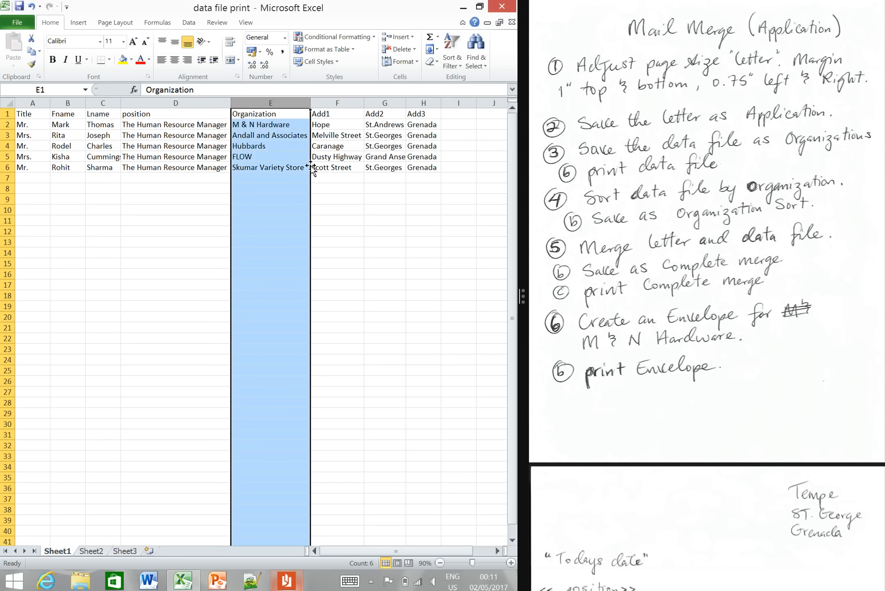
pyautogui.click(292, 159)
pyautogui.click(261, 124)
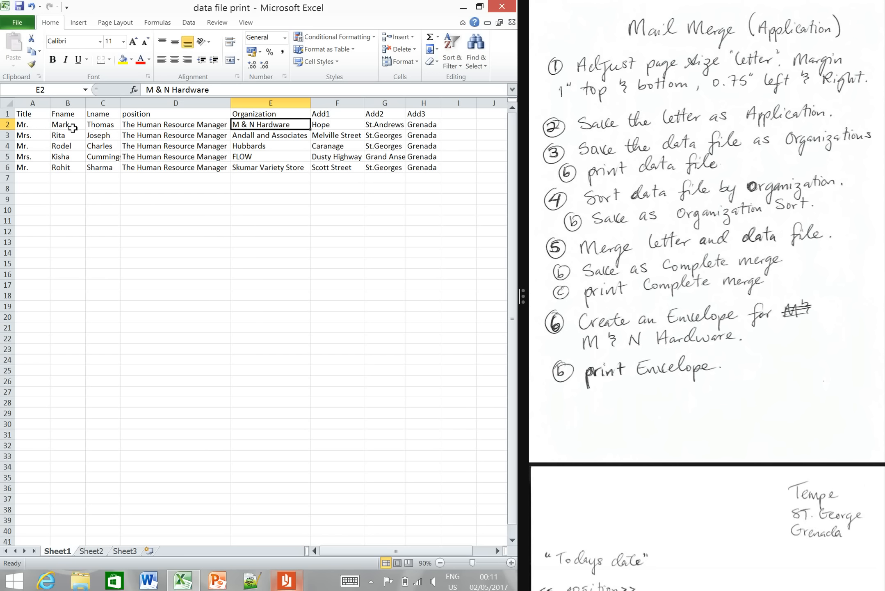
# - Sort the recipient records in A2:H6 by the values in Column E, ordered A to Z
pyautogui.moveTo(32, 126); pyautogui.dragTo(427, 171)
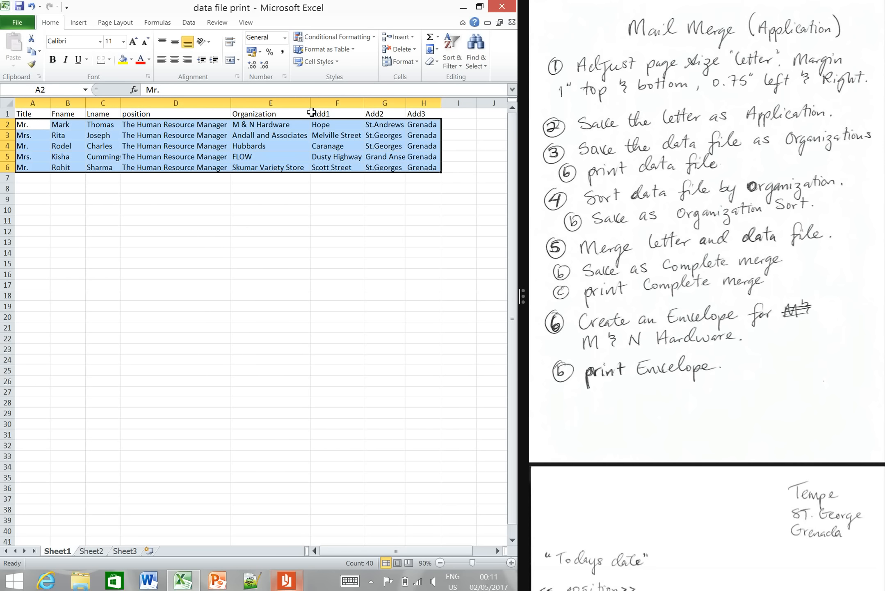
pyautogui.click(192, 25)
pyautogui.click(234, 53)
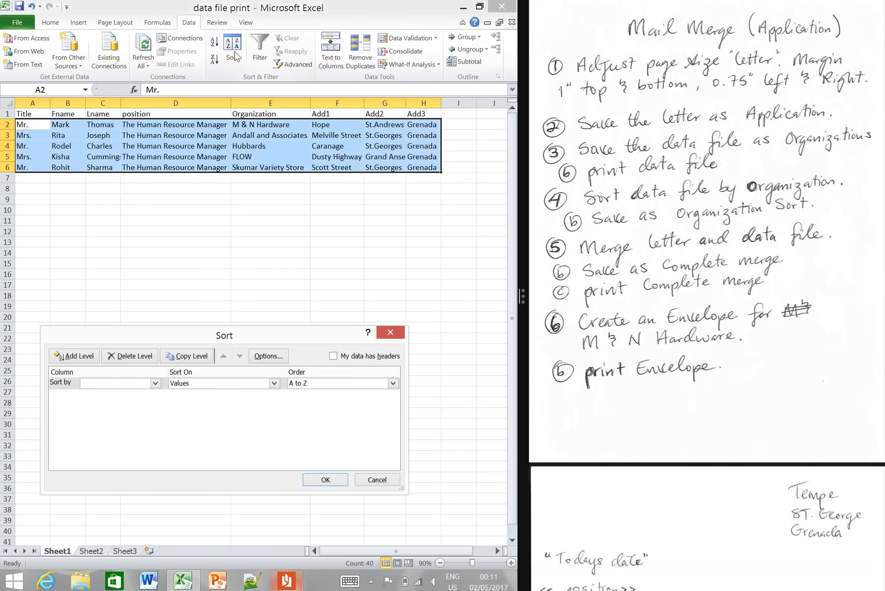
pyautogui.moveTo(337, 310); pyautogui.dragTo(336, 252)
pyautogui.click(333, 278)
pyautogui.click(334, 278)
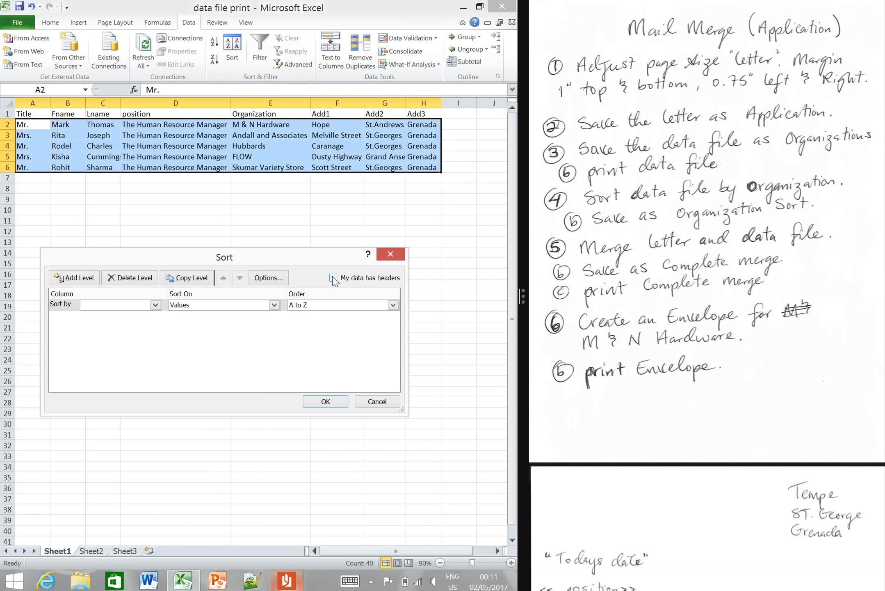
pyautogui.click(156, 306)
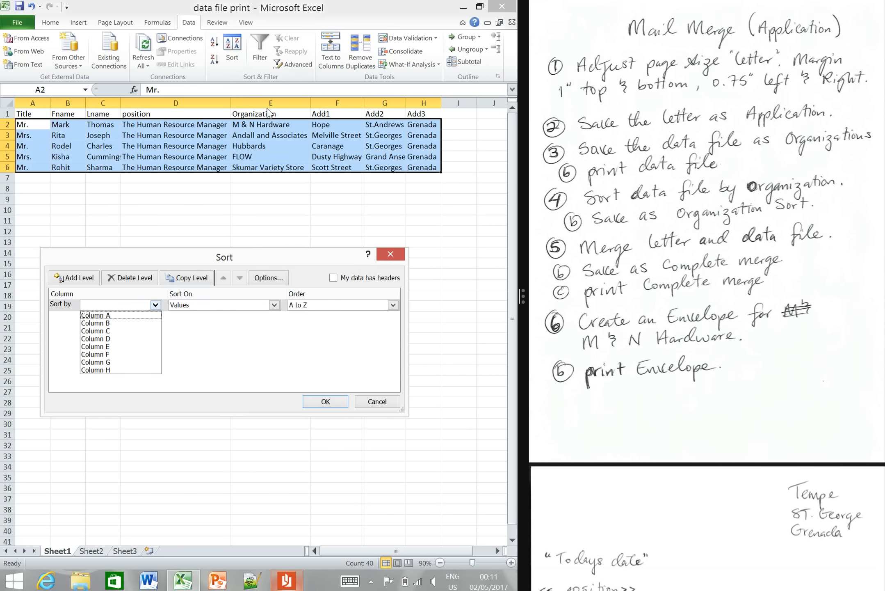
pyautogui.click(120, 346)
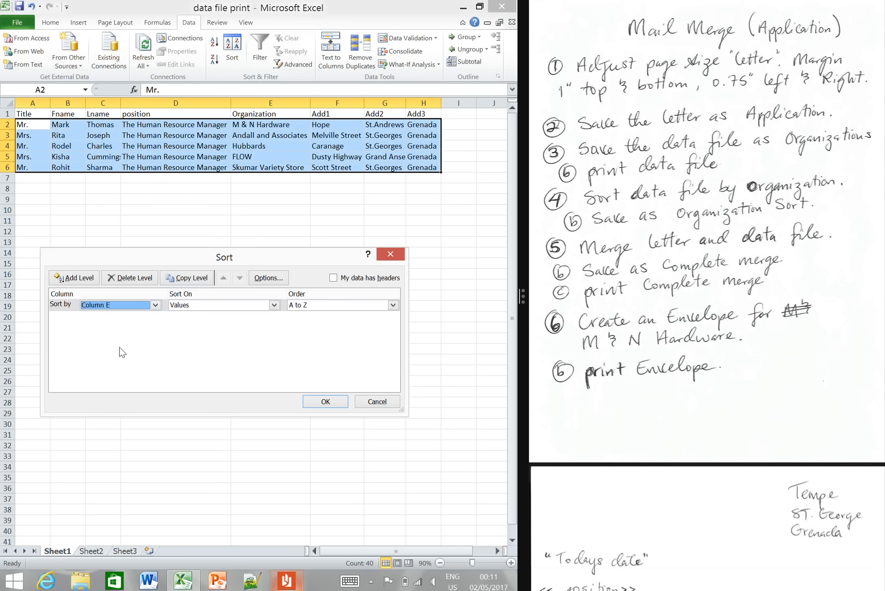
pyautogui.click(393, 306)
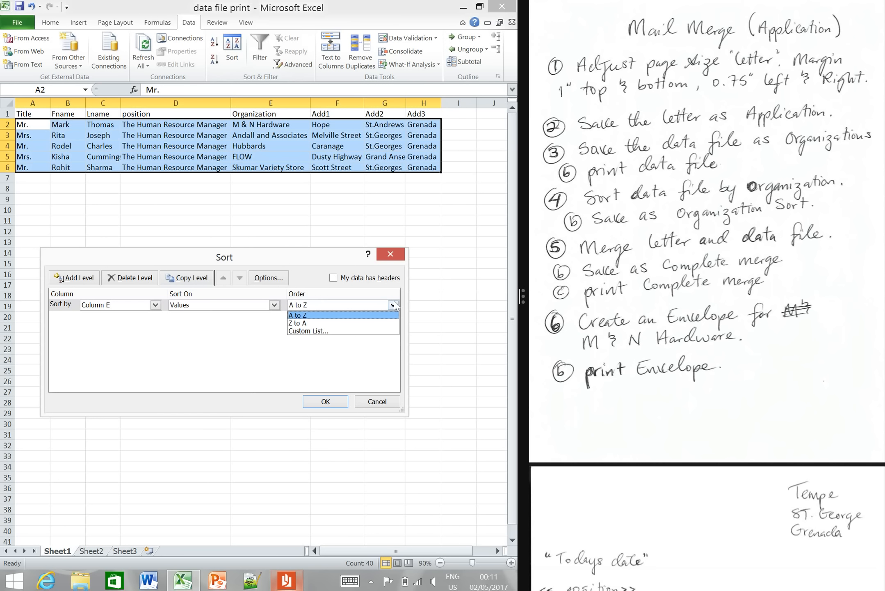
pyautogui.click(369, 314)
pyautogui.click(325, 402)
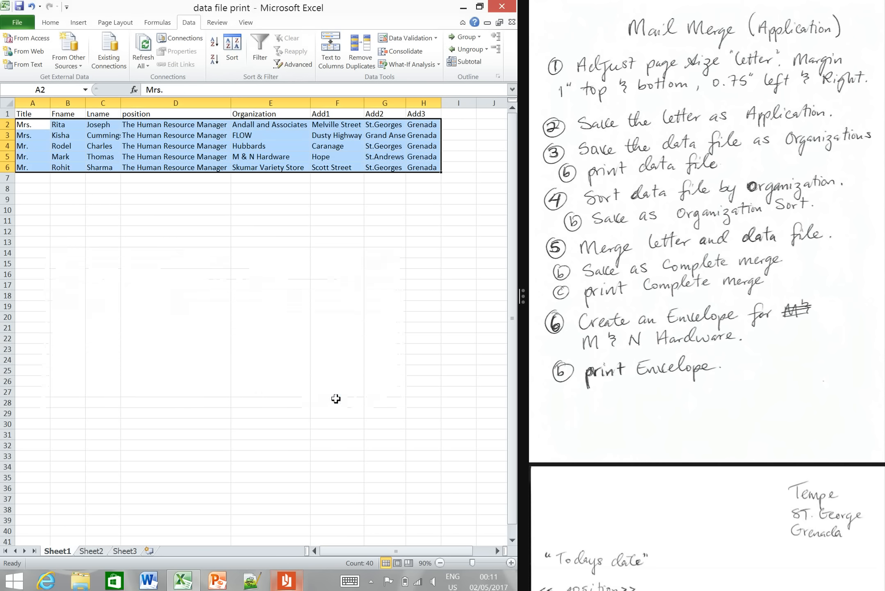
# - Check the order of the sorted organization names in E2:E6 from first to last
pyautogui.click(161, 239)
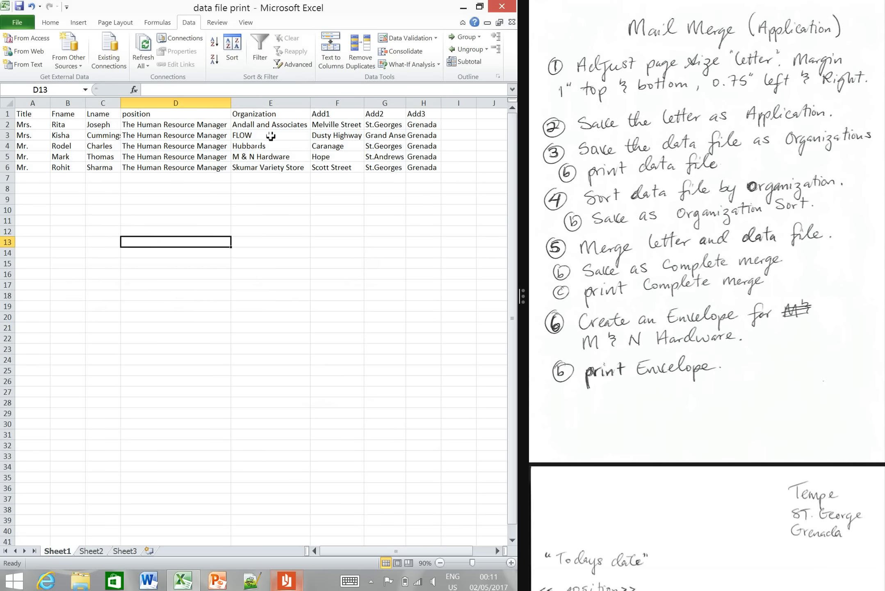
pyautogui.click(259, 127)
pyautogui.click(257, 137)
pyautogui.click(257, 145)
pyautogui.click(260, 156)
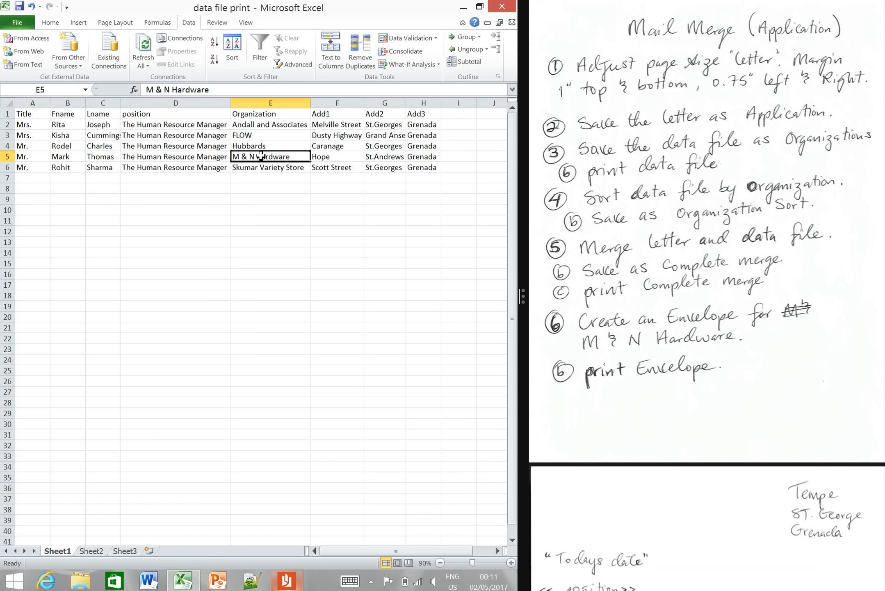
pyautogui.click(265, 168)
pyautogui.click(196, 189)
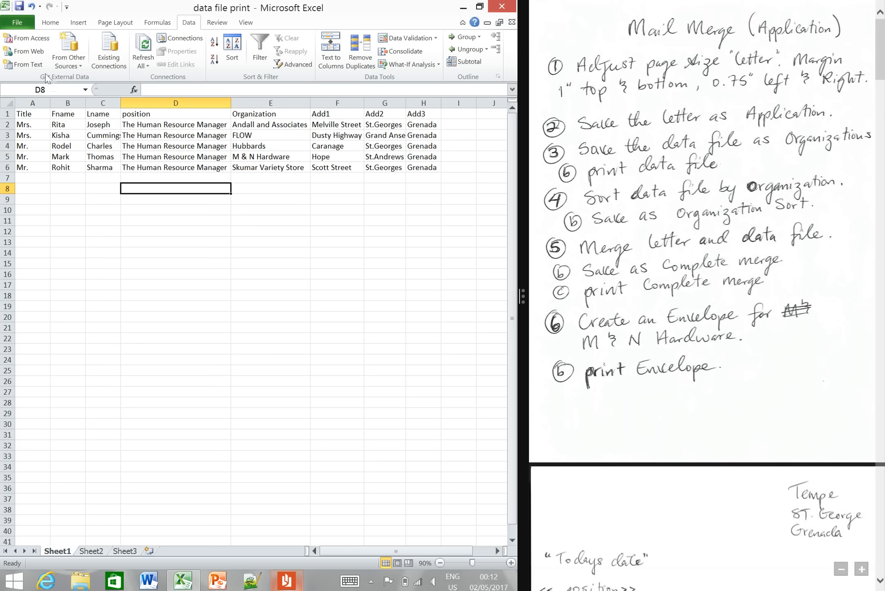
# - Save the sorted workbook as organizational sort in the Question 2 folder and close Excel
pyautogui.click(25, 26)
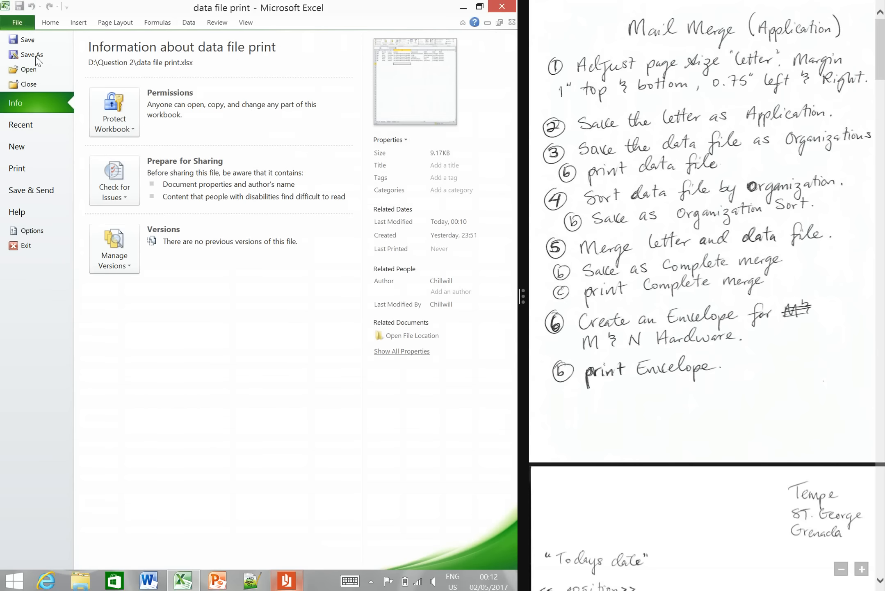
pyautogui.click(43, 55)
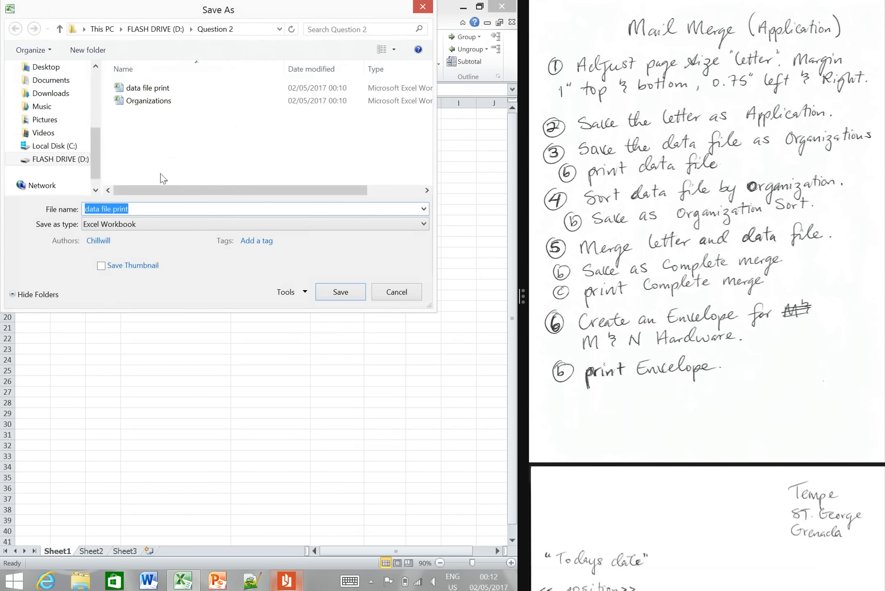
pyautogui.write('organizat')
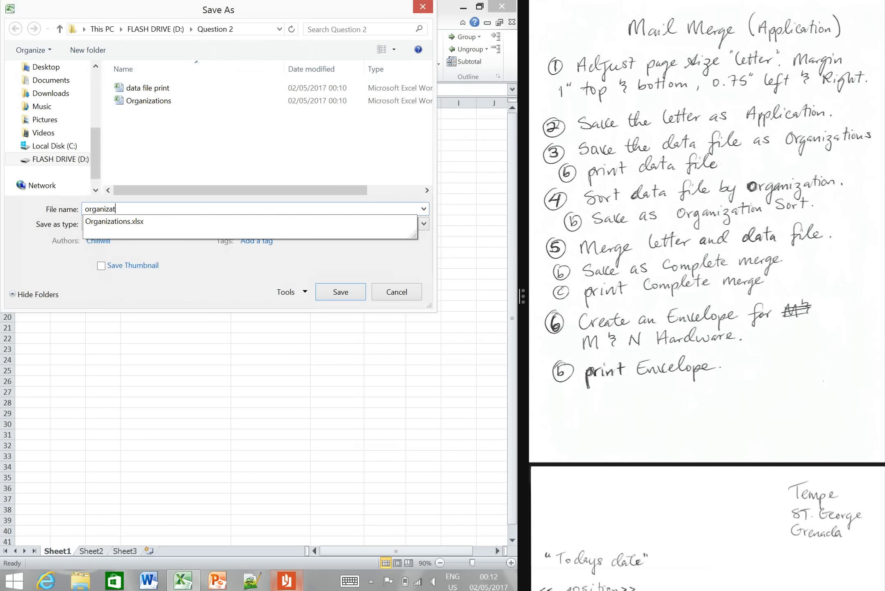
pyautogui.write('ional sort')
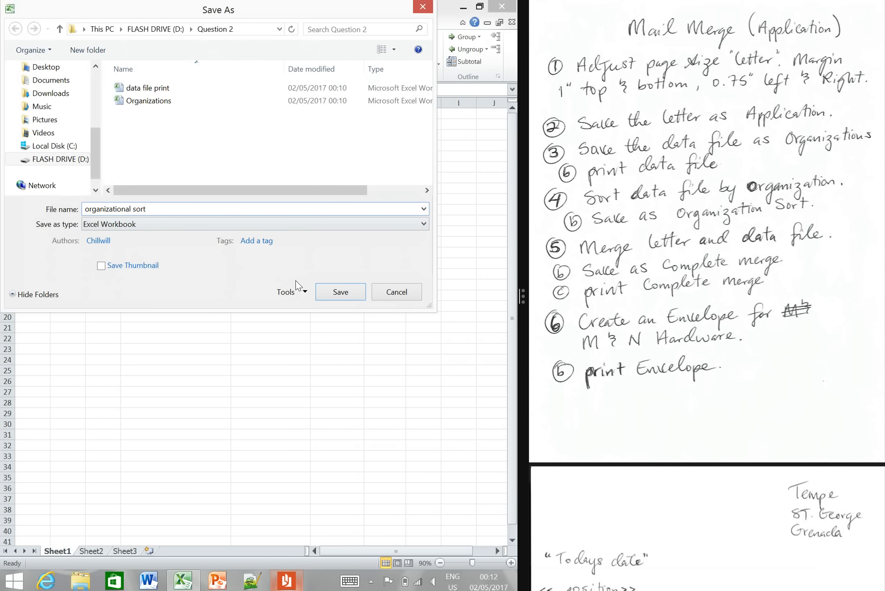
pyautogui.click(328, 291)
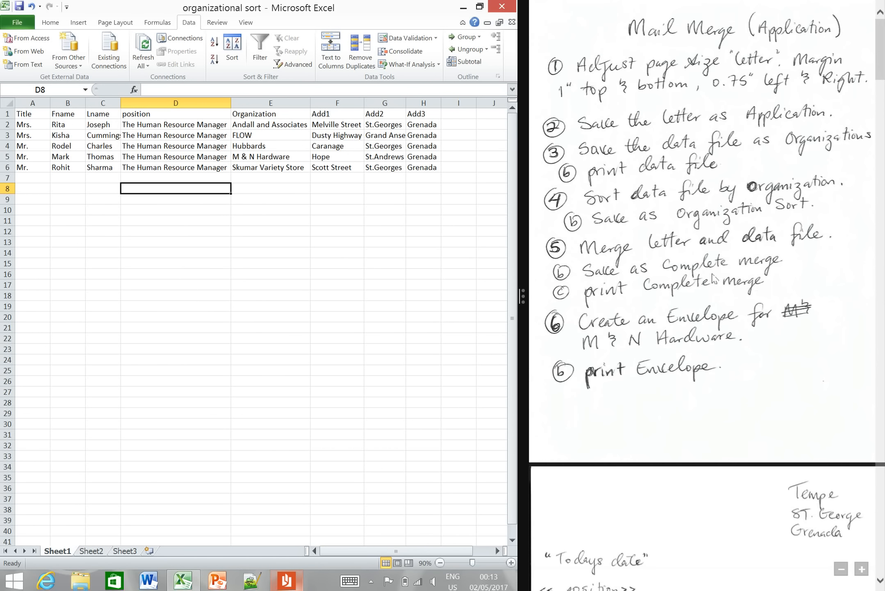
pyautogui.click(380, 284)
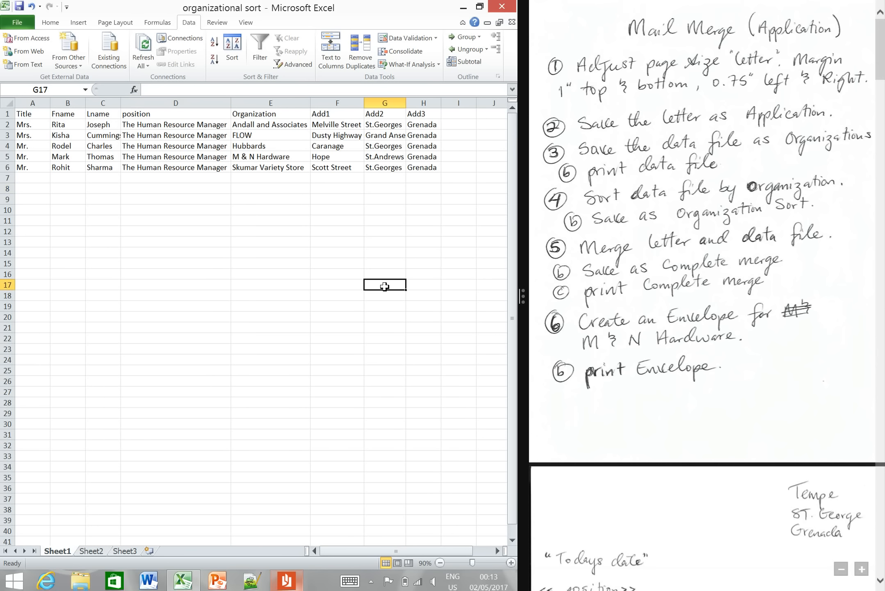
pyautogui.click(502, 6)
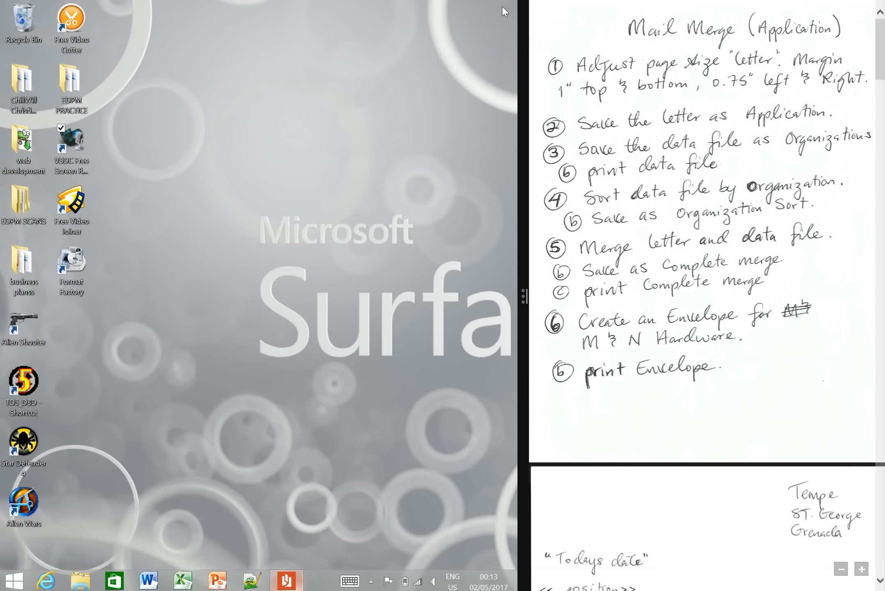
# - Open the Application letter in Word from the Question 2 folder on FLASH DRIVE (D:)
pyautogui.click(81, 580)
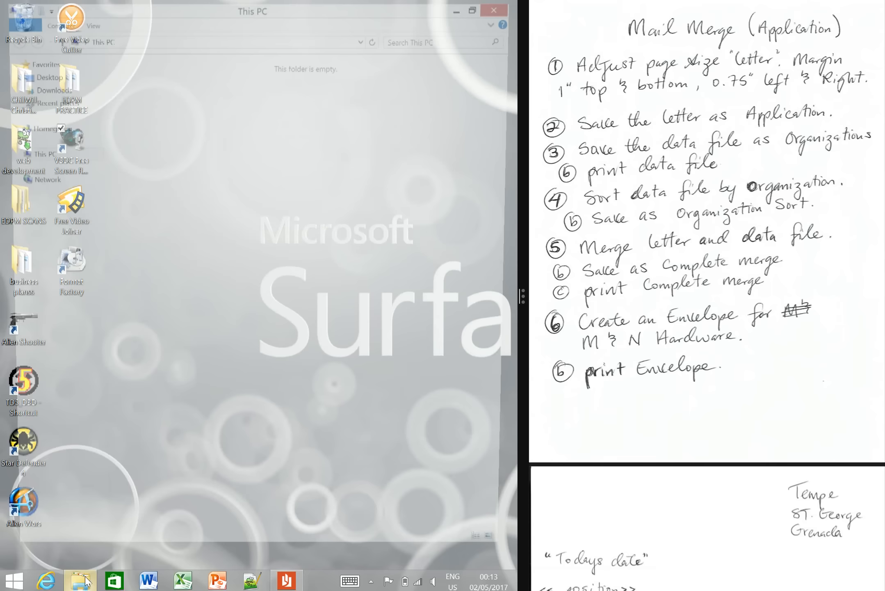
pyautogui.doubleClick(308, 224)
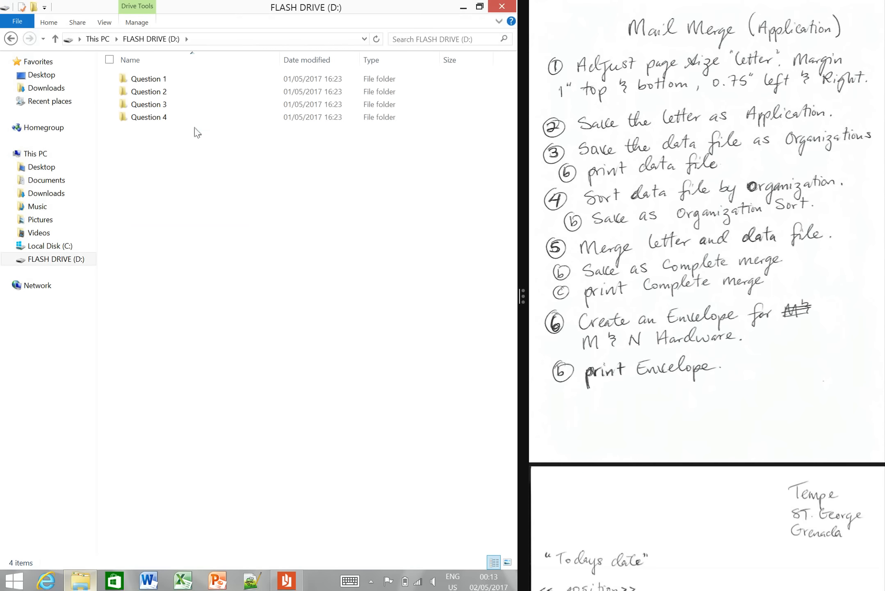
pyautogui.click(183, 92)
pyautogui.doubleClick(184, 91)
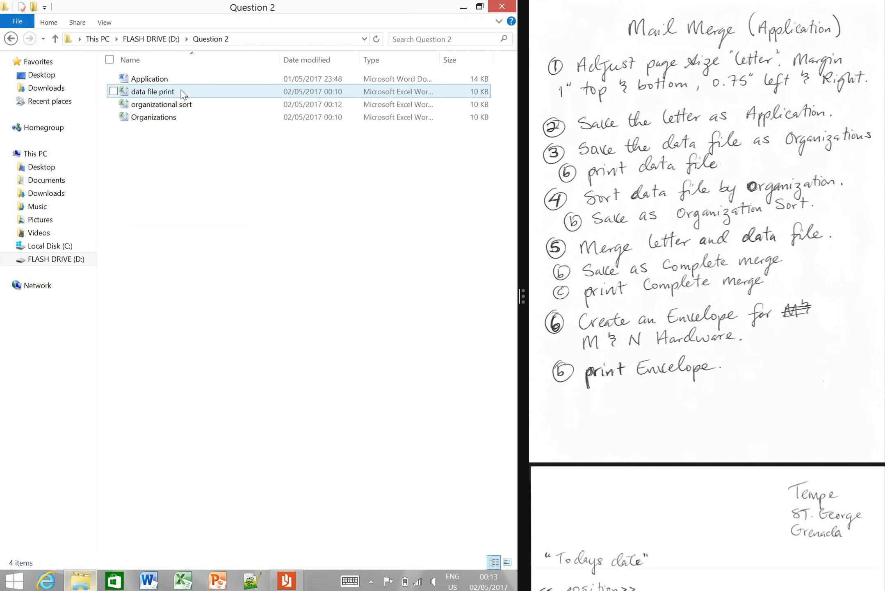
pyautogui.click(182, 79)
pyautogui.doubleClick(181, 79)
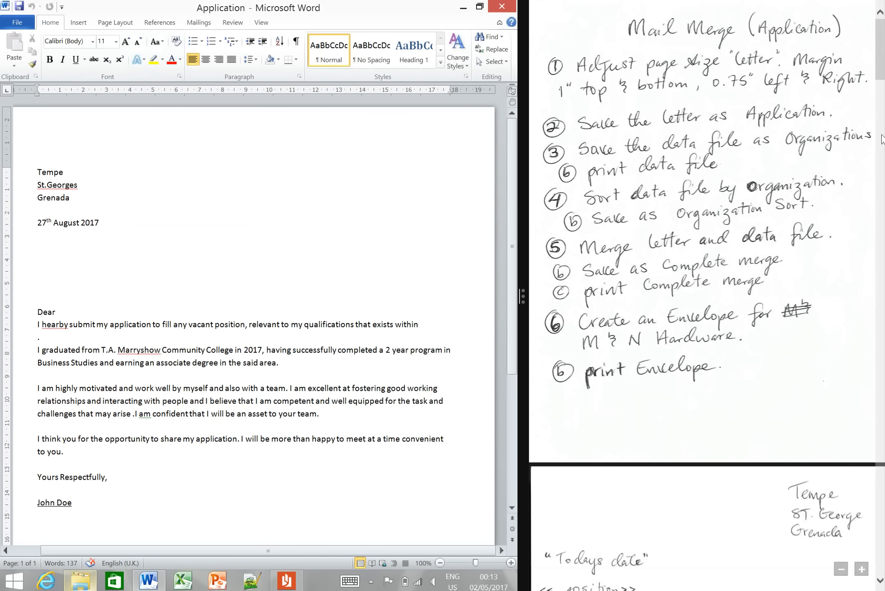
# - Bring up the handwritten letter layout with its merge fields and start a Letters mail merge in the Application document
pyautogui.moveTo(881, 73); pyautogui.dragTo(882, 117)
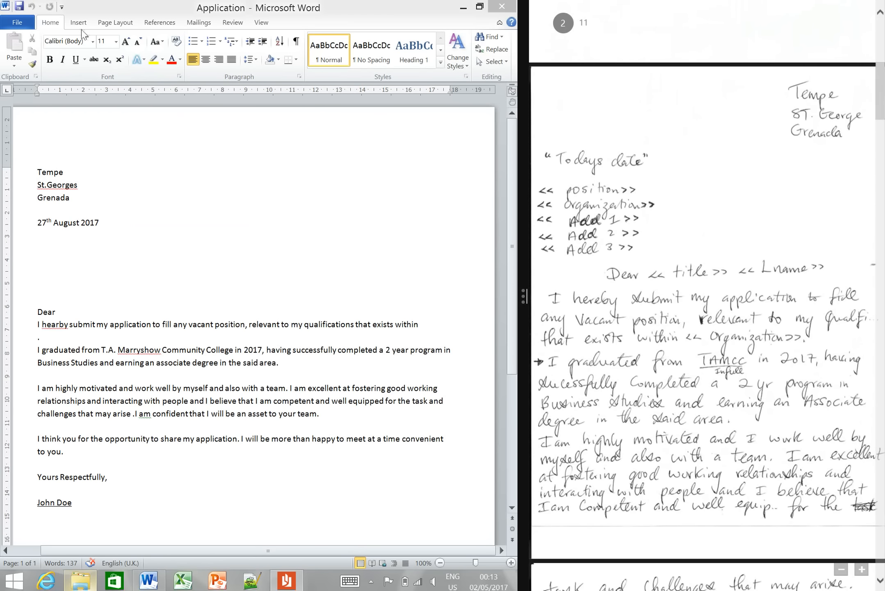
pyautogui.click(205, 24)
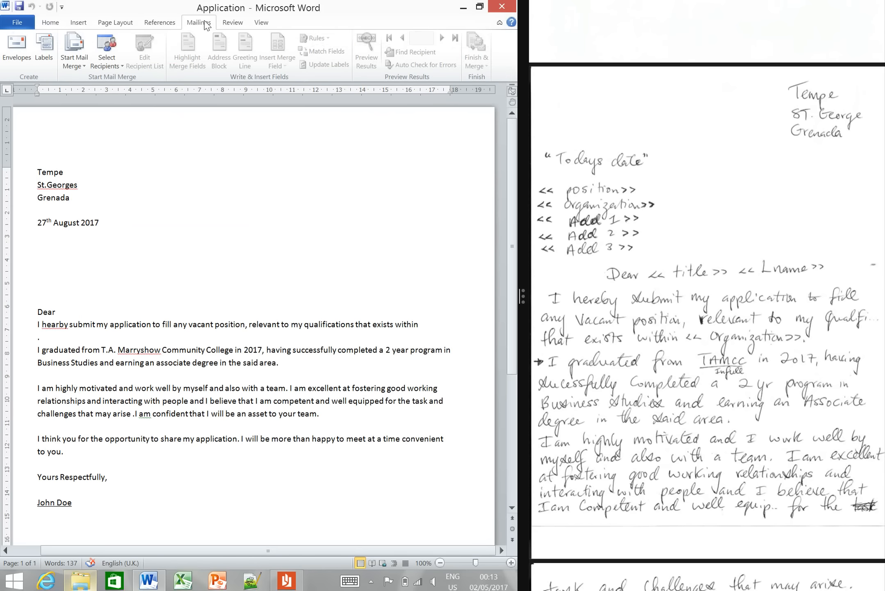
pyautogui.click(80, 61)
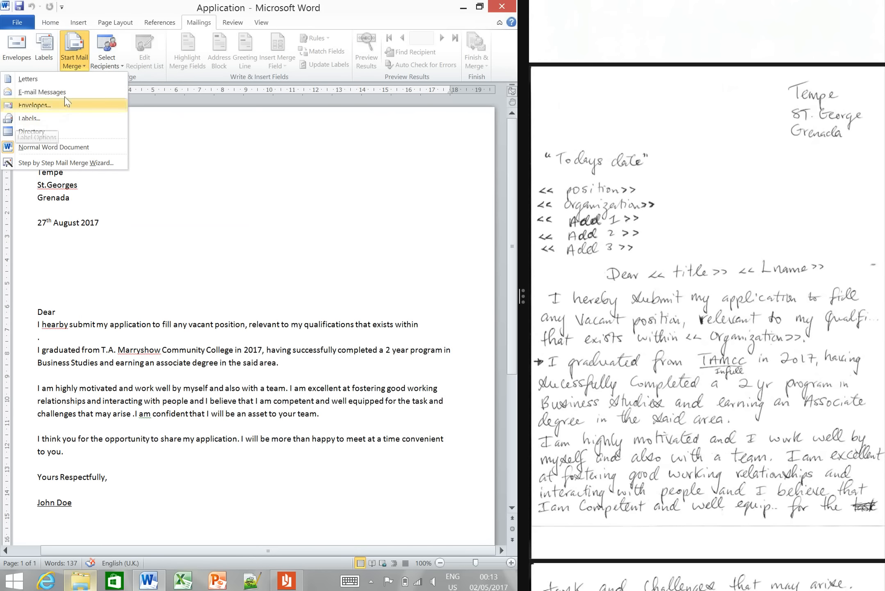
pyautogui.click(67, 80)
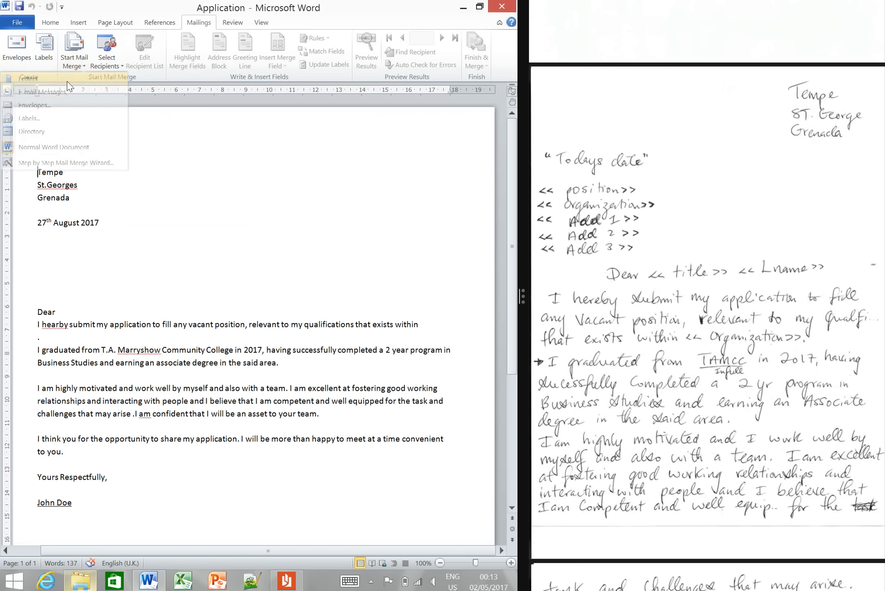
# - Attach Sheet1$ of the Organizations workbook in the Question 2 folder on FLASH DRIVE (D:) as the letter's recipient list
pyautogui.click(107, 61)
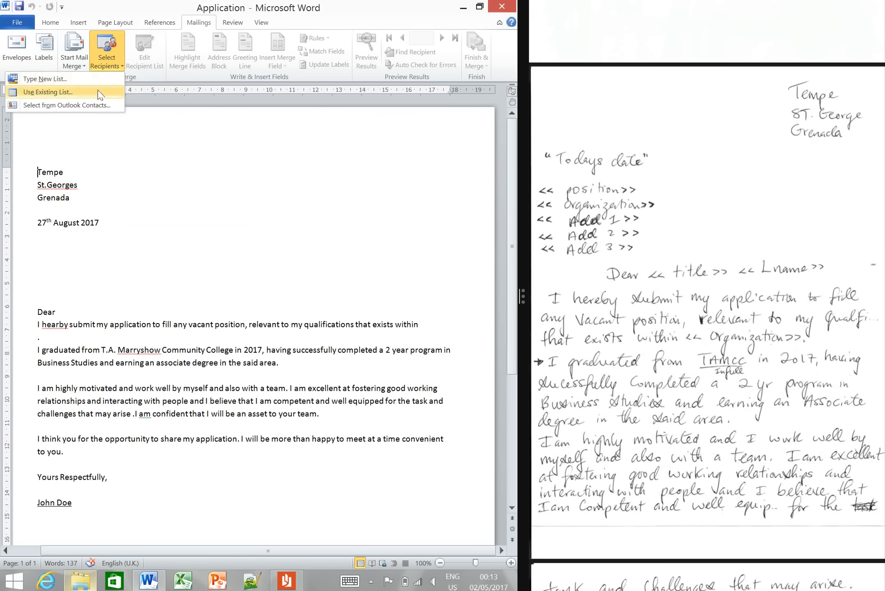
pyautogui.click(70, 91)
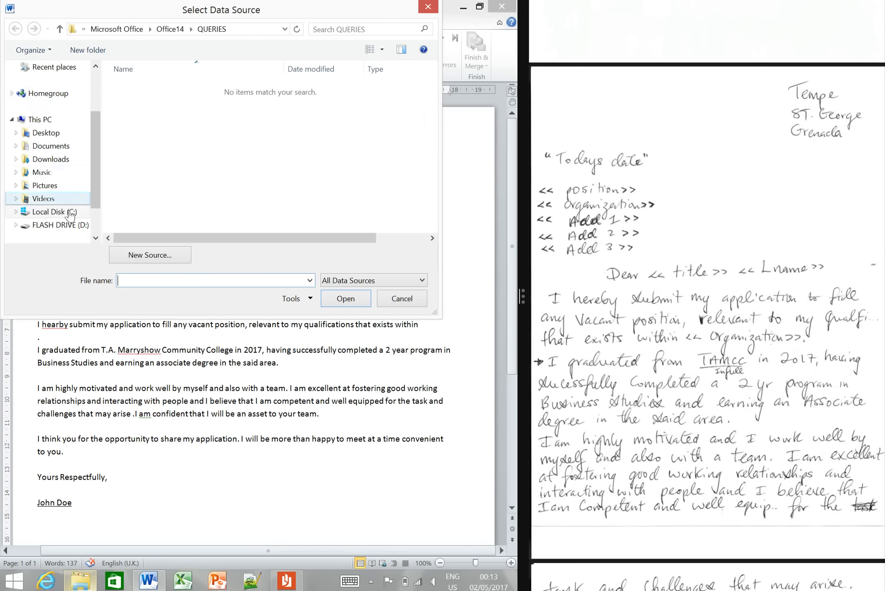
pyautogui.click(66, 225)
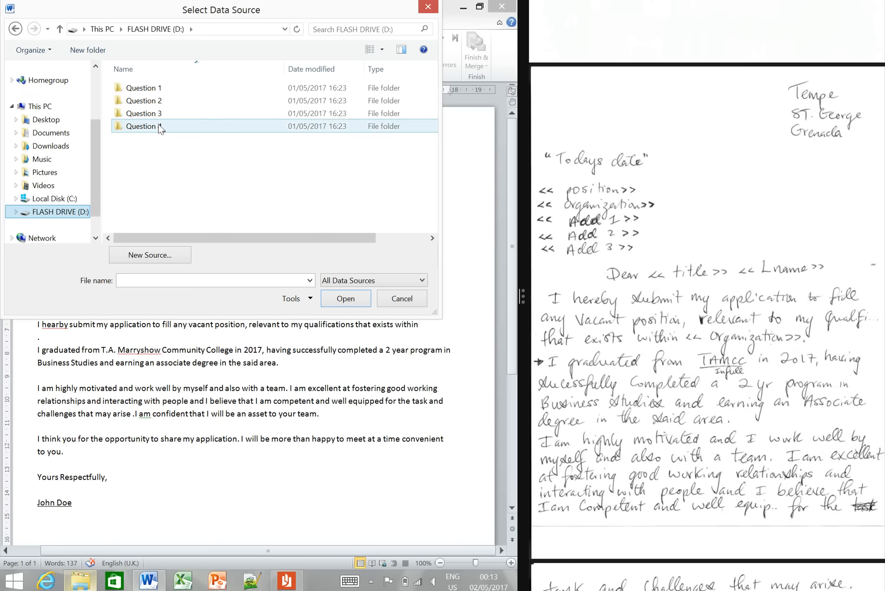
pyautogui.doubleClick(159, 105)
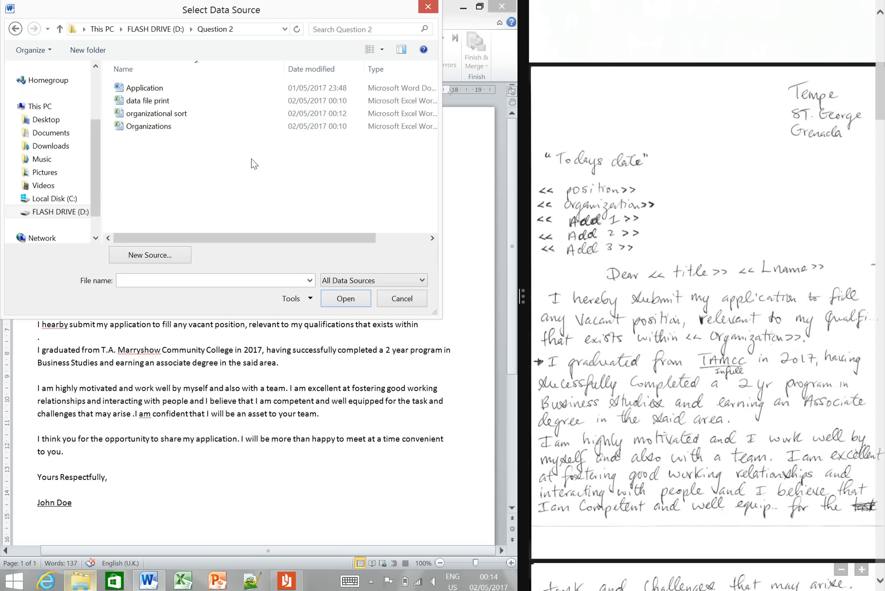
pyautogui.click(173, 128)
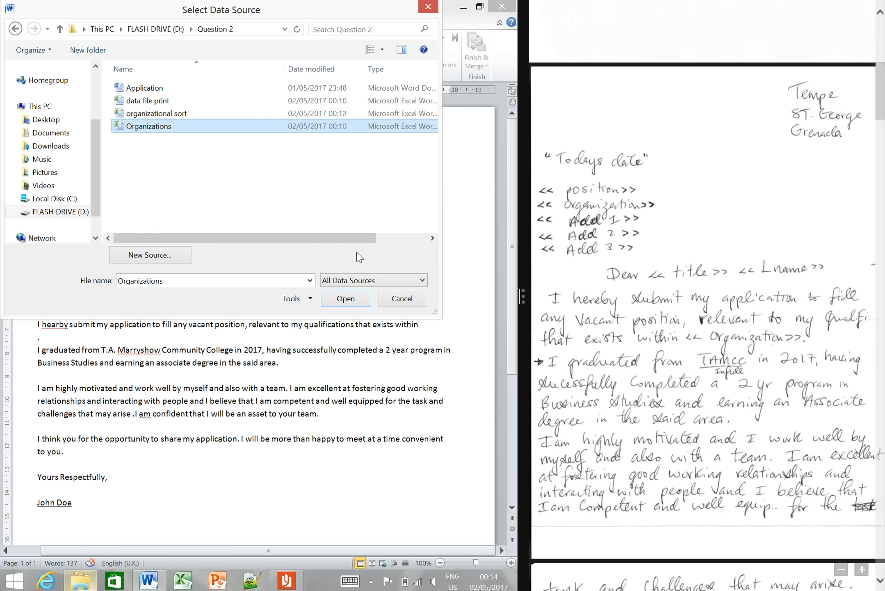
pyautogui.click(346, 299)
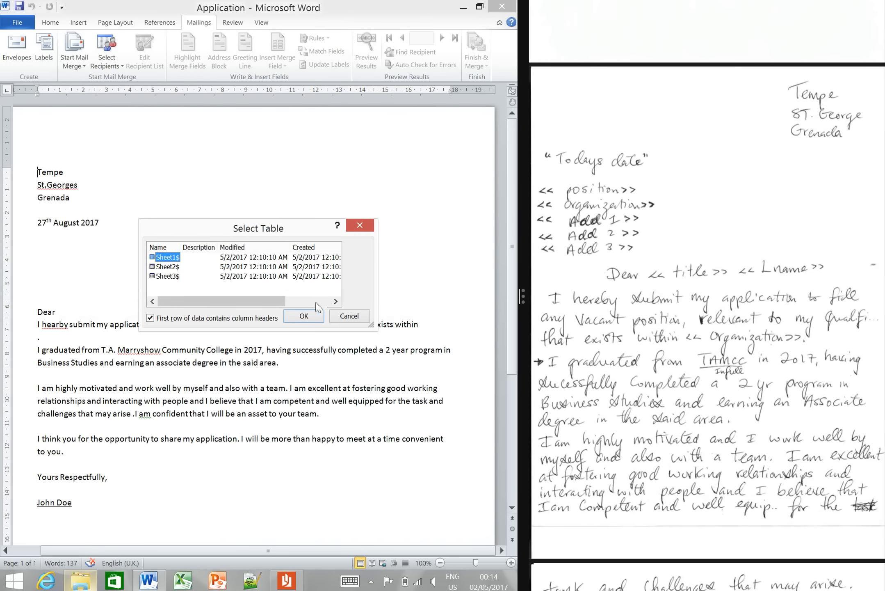
pyautogui.click(309, 318)
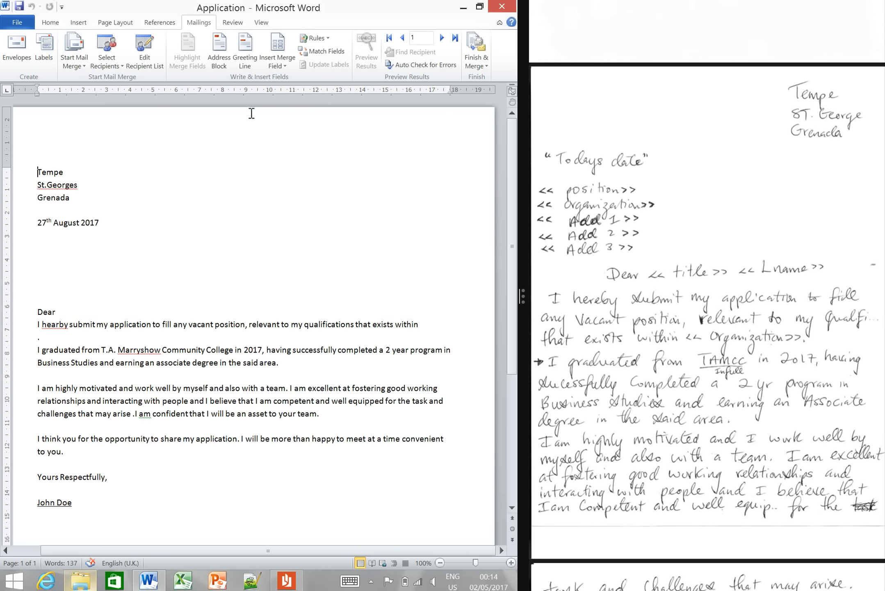
# - Insert the position and Organization merge fields on separate lines beneath the date, leaving one blank line after the date
pyautogui.click(279, 62)
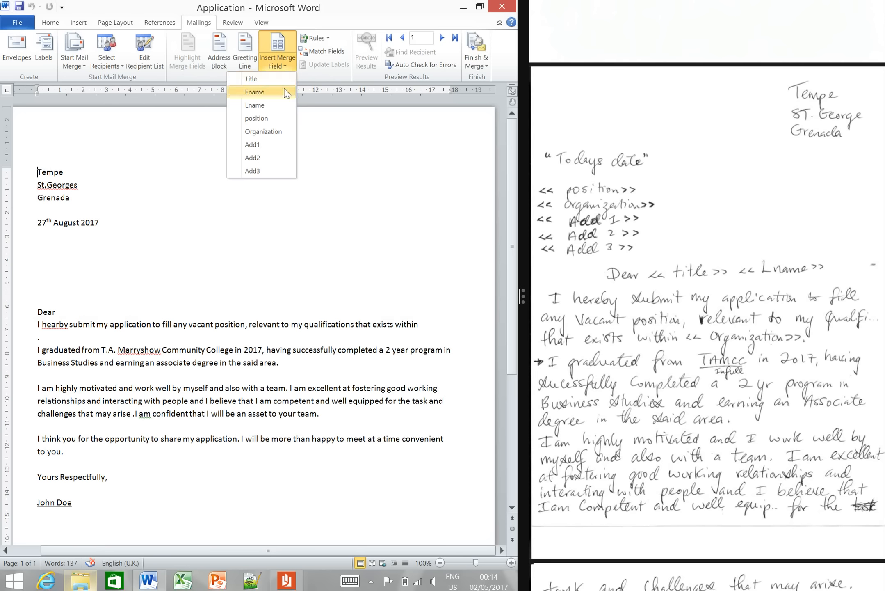
pyautogui.click(357, 246)
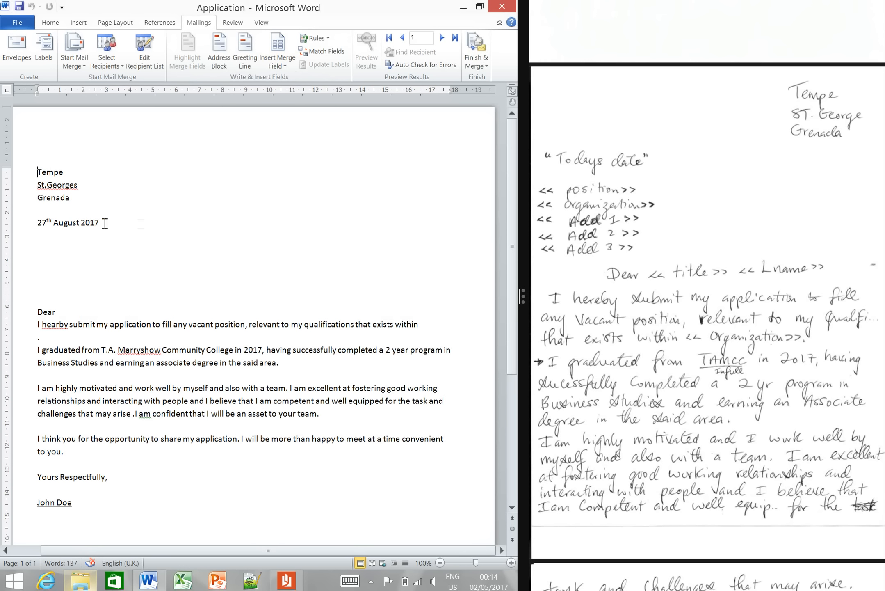
pyautogui.press('Return')
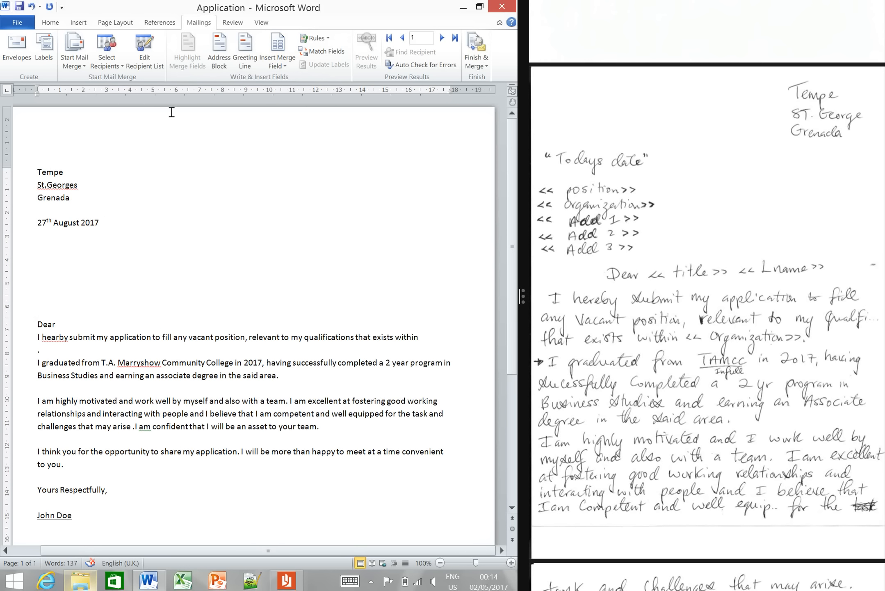
pyautogui.press('Return')
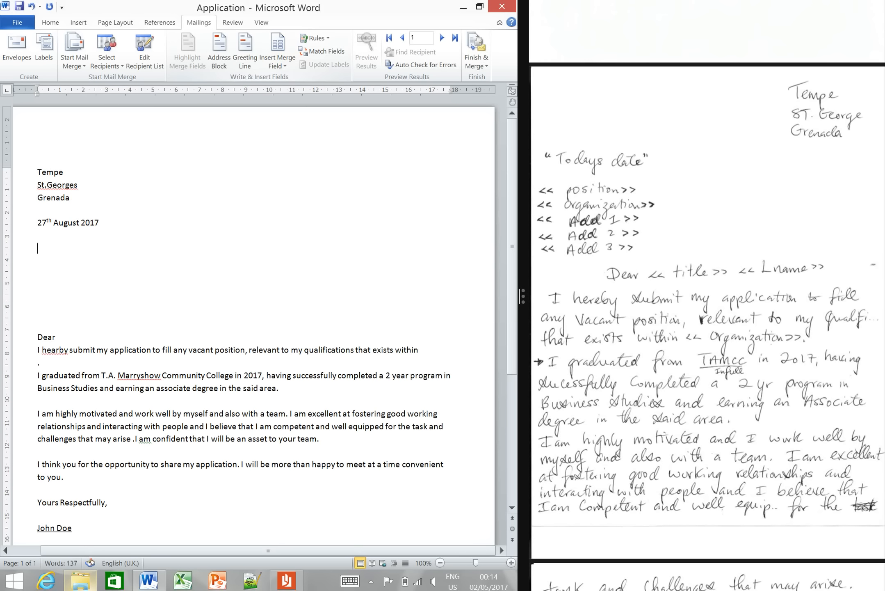
pyautogui.click(287, 65)
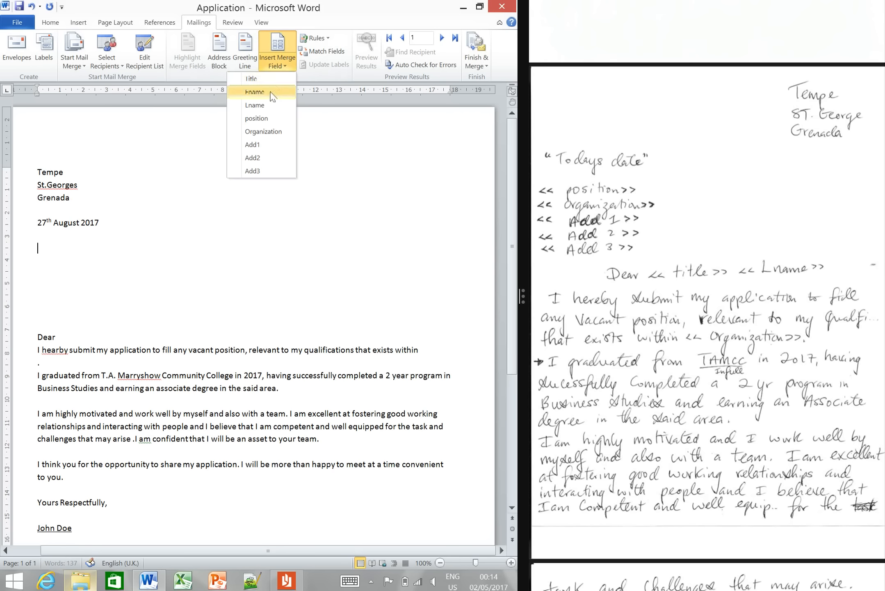
pyautogui.click(271, 122)
pyautogui.press('Return')
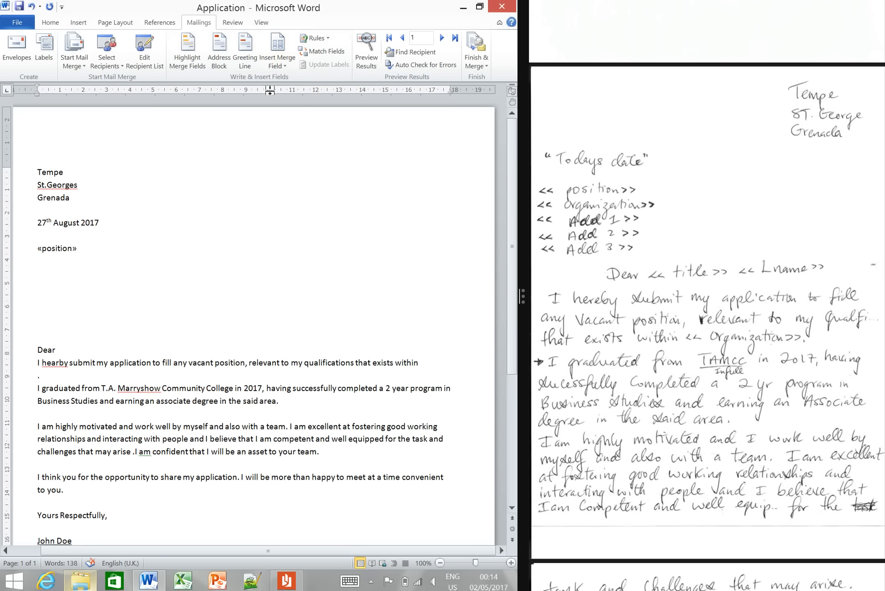
pyautogui.click(287, 67)
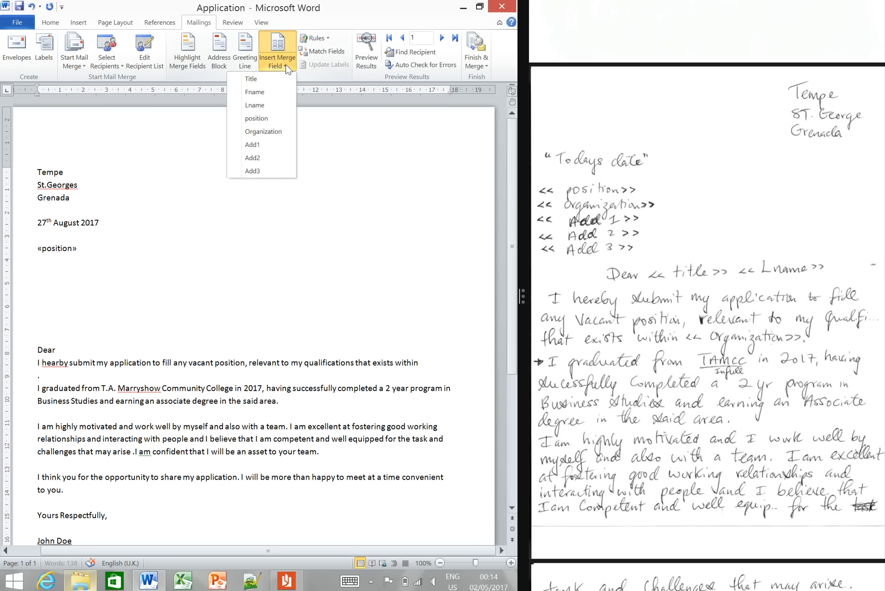
pyautogui.click(276, 131)
pyautogui.press('Return')
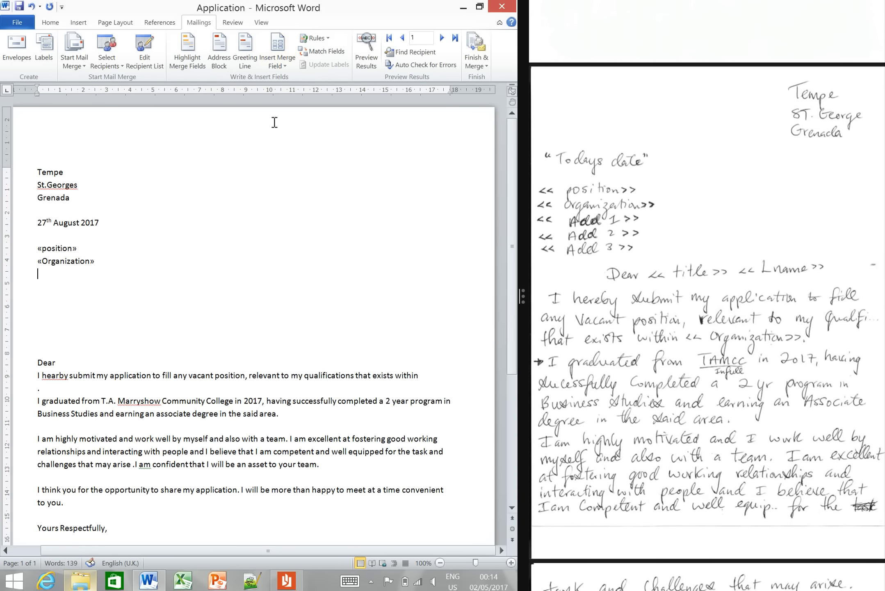
# - Add the Add1, Add2 and Add3 merge fields on separate lines below the Organization field
pyautogui.click(280, 69)
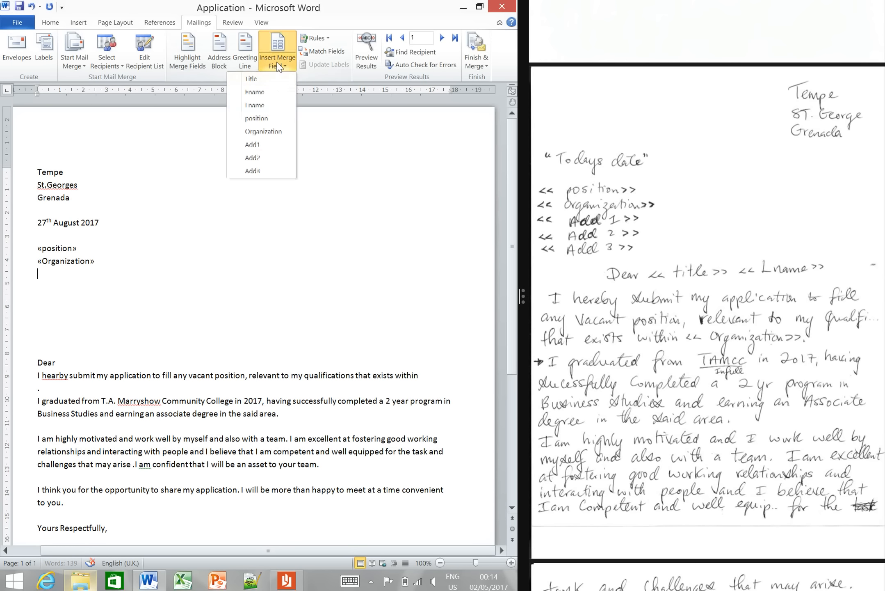
pyautogui.click(278, 146)
pyautogui.press('Return')
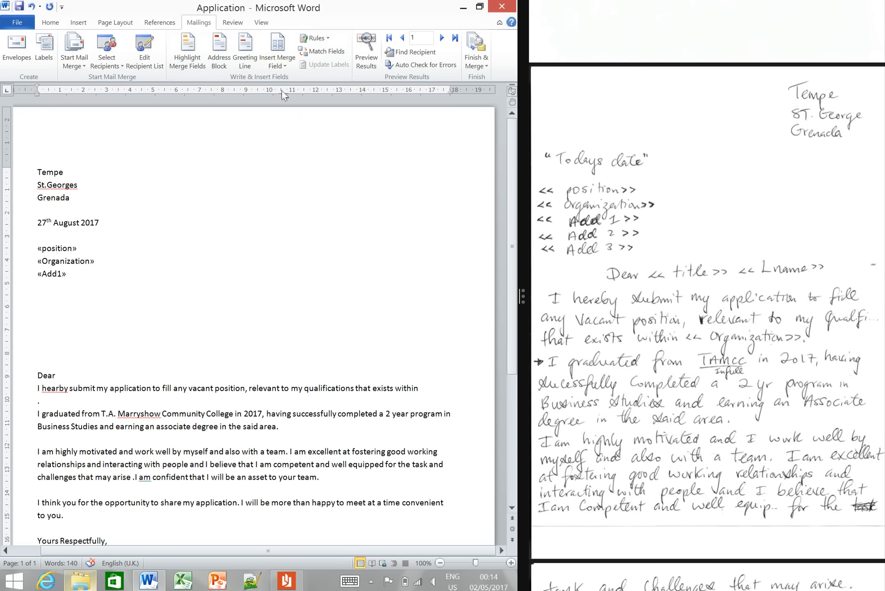
pyautogui.click(283, 66)
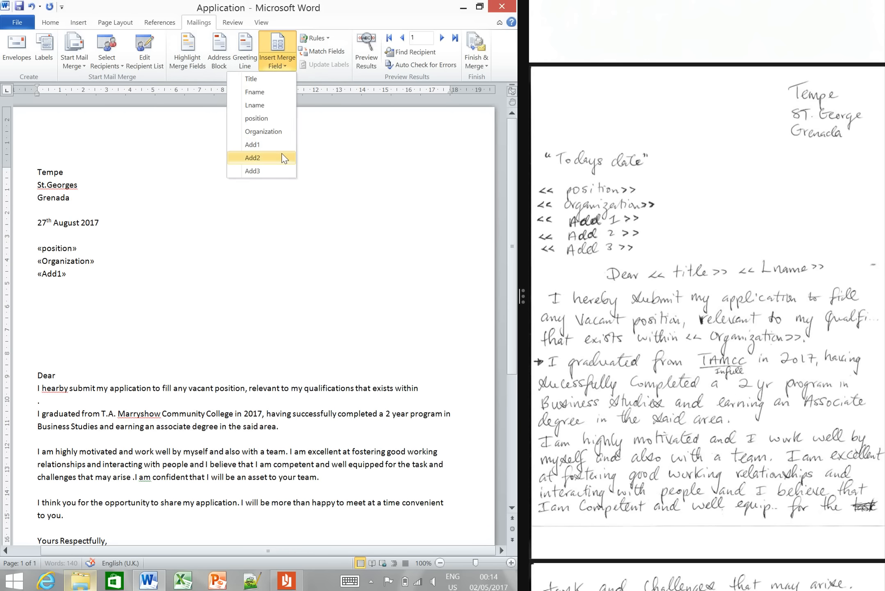
pyautogui.click(283, 158)
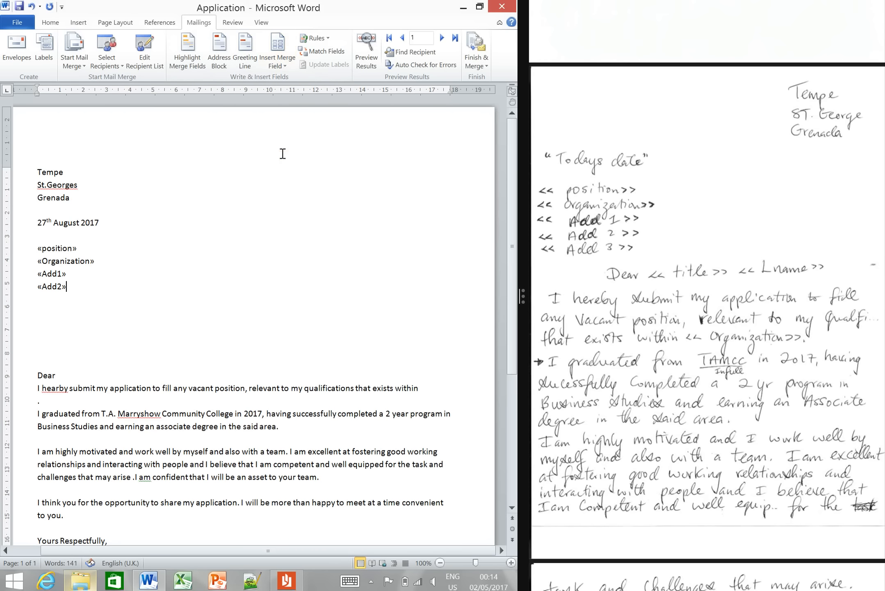
pyautogui.press('Return')
pyautogui.click(281, 70)
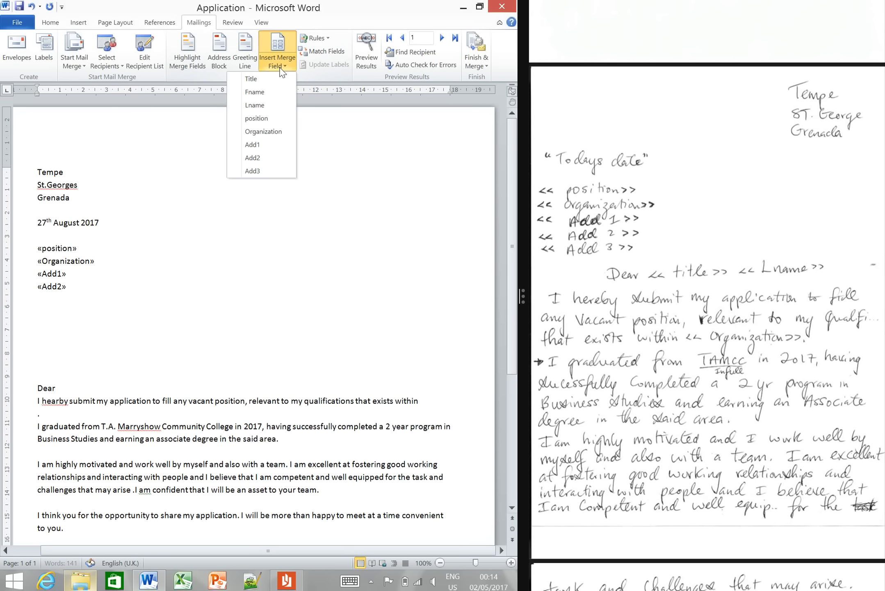
pyautogui.click(271, 172)
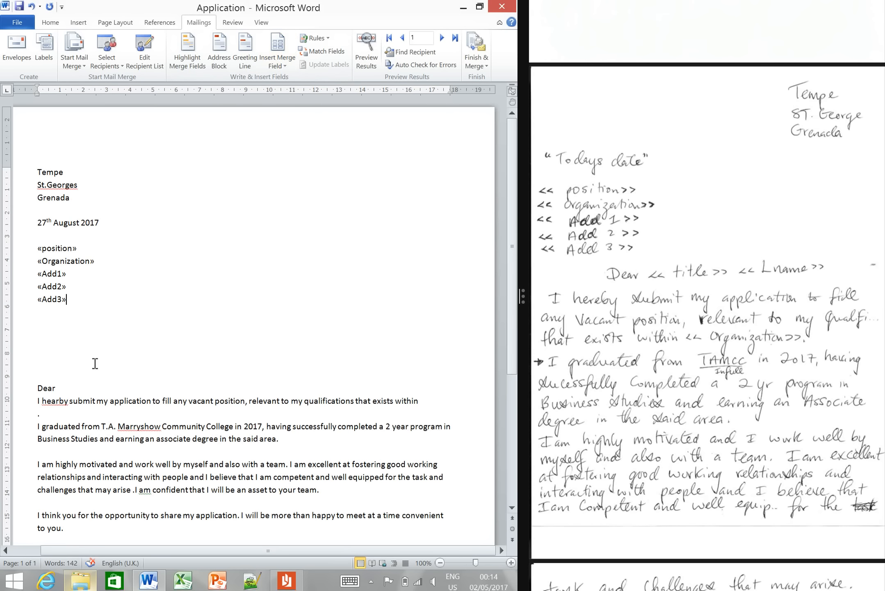
# - Remove the surplus blank lines above the Dear salutation and add a blank line between it and the first paragraph
pyautogui.click(59, 372)
pyautogui.press('BackSpace')
pyautogui.press('BackSpace')
pyautogui.press('BackSpace')
pyautogui.press('BackSpace')
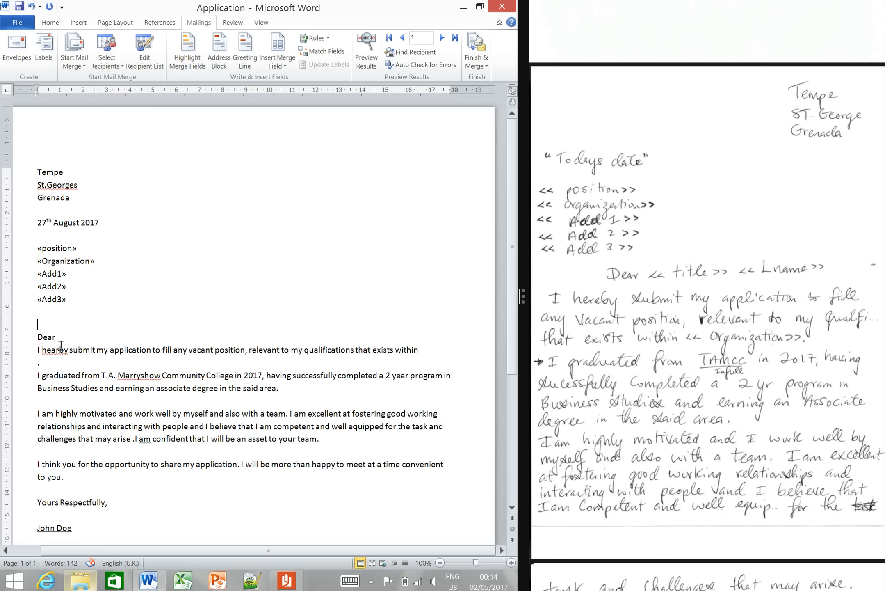
pyautogui.press('Return')
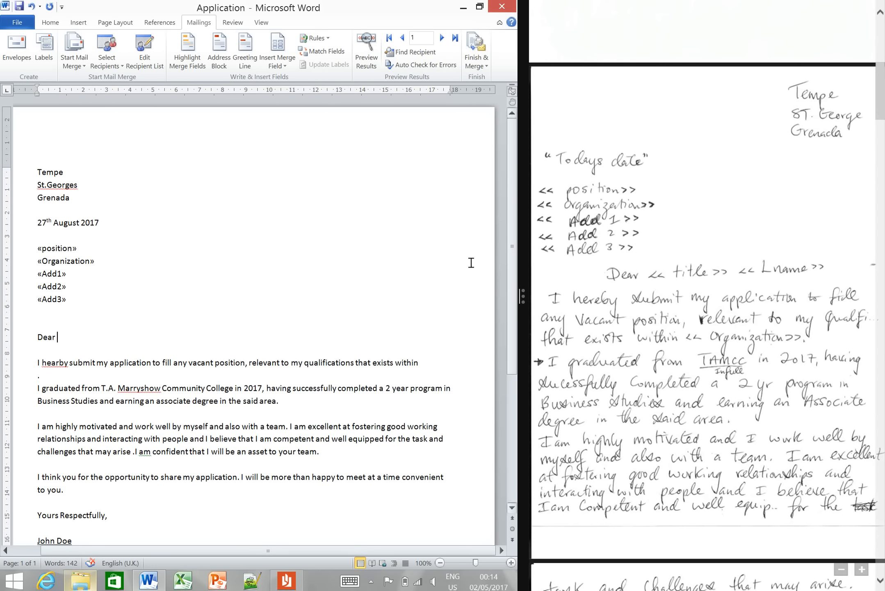
# - Insert the Title and Lname merge fields after Dear in the salutation
pyautogui.click(280, 65)
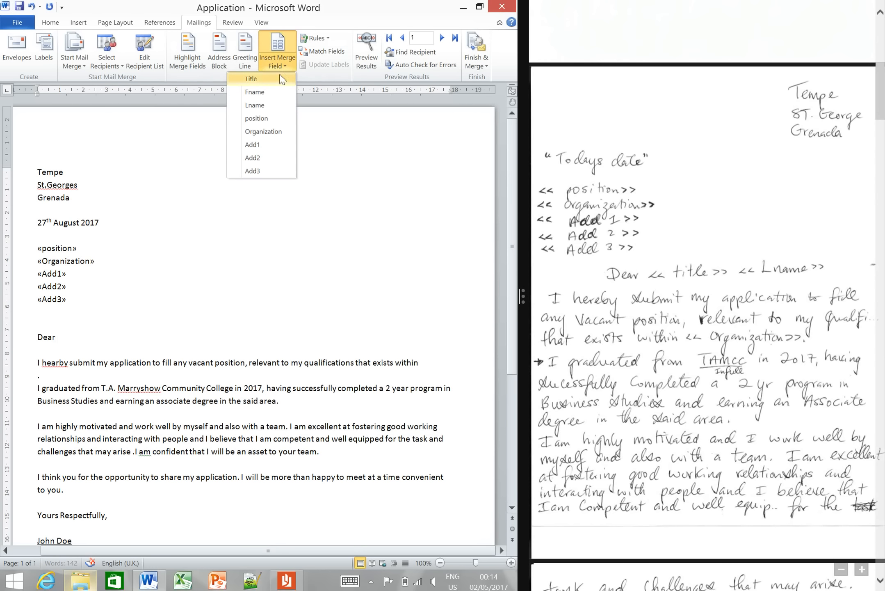
pyautogui.click(281, 78)
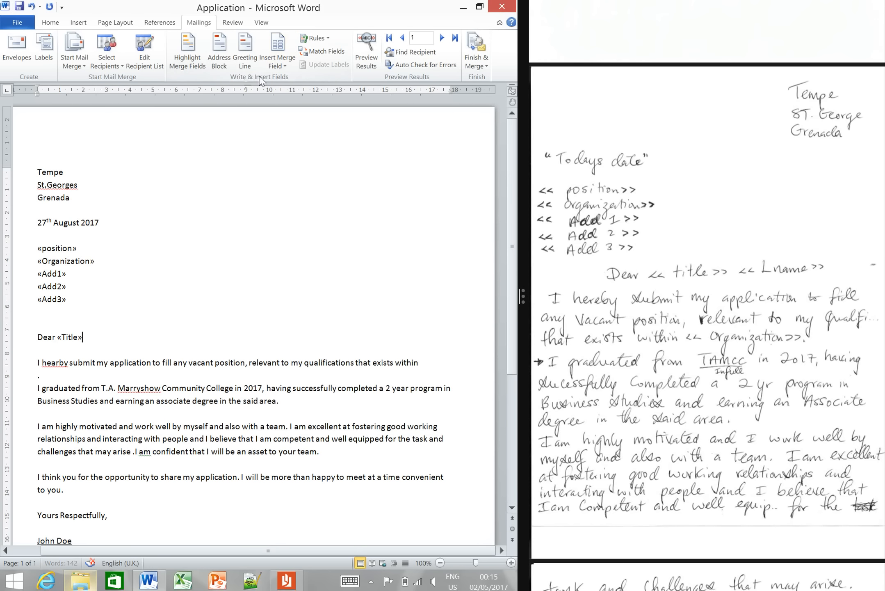
pyautogui.click(281, 64)
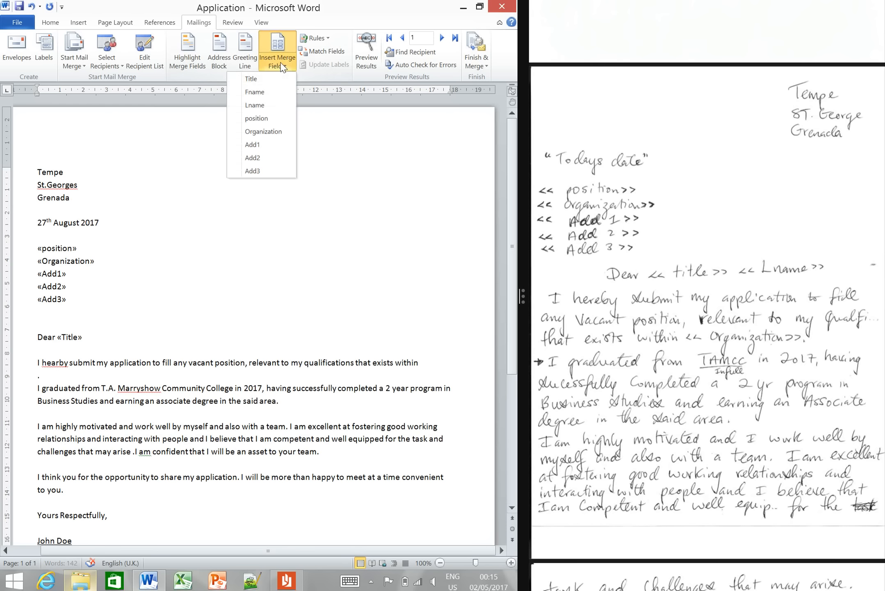
pyautogui.click(279, 105)
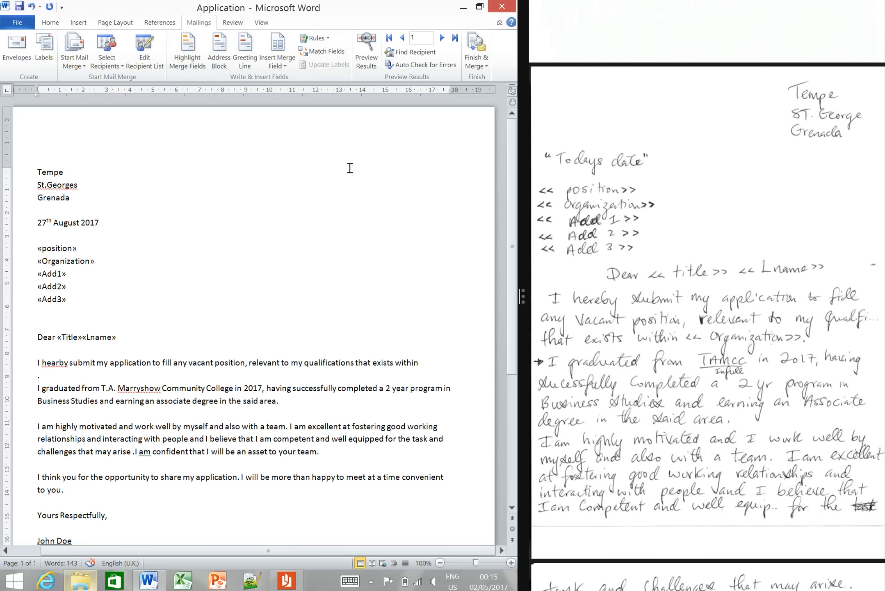
# - Insert the Organization merge field at the end of the first paragraph and place the full stop close behind it
pyautogui.click(271, 68)
pyautogui.click(267, 130)
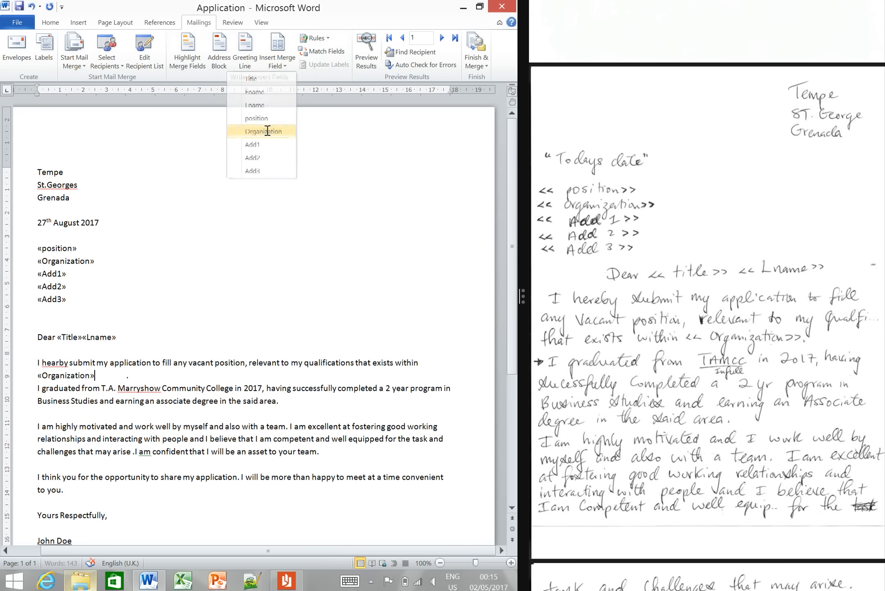
pyautogui.doubleClick(128, 375)
pyautogui.press('Delete')
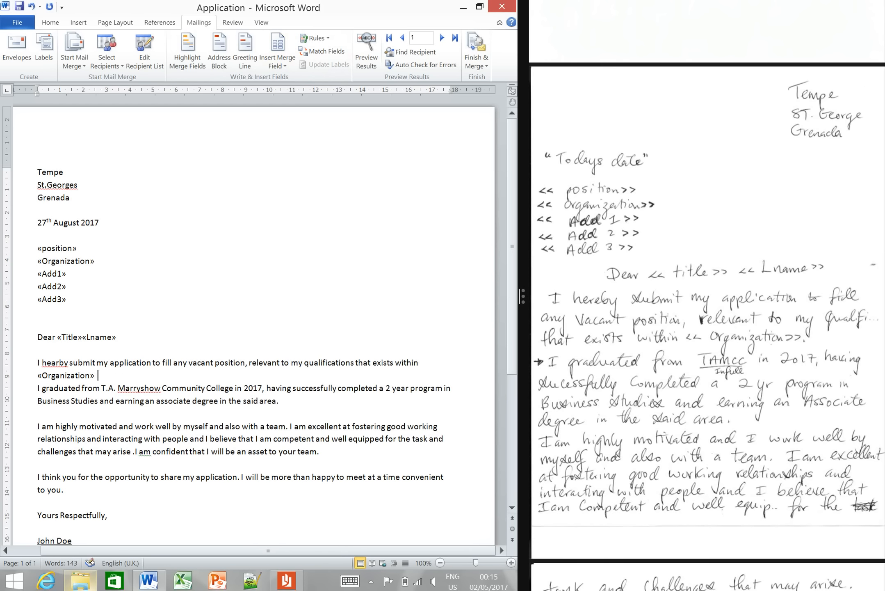
pyautogui.write('.')
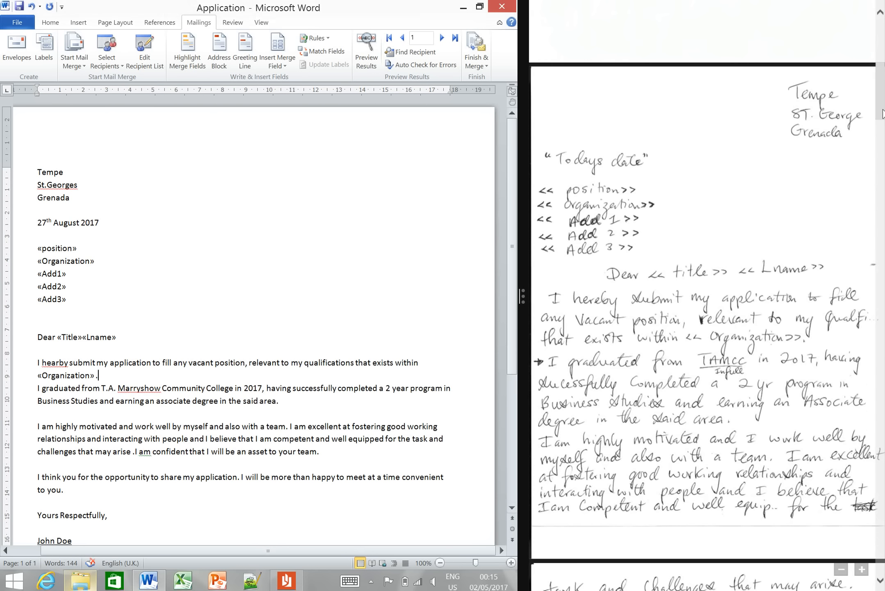
# - Compare the letter's ending with the handwritten draft and preview the merge fields filled with the first recipient's data
pyautogui.scroll(-3, 883, 131)
pyautogui.moveTo(884, 131); pyautogui.dragTo(884, 158)
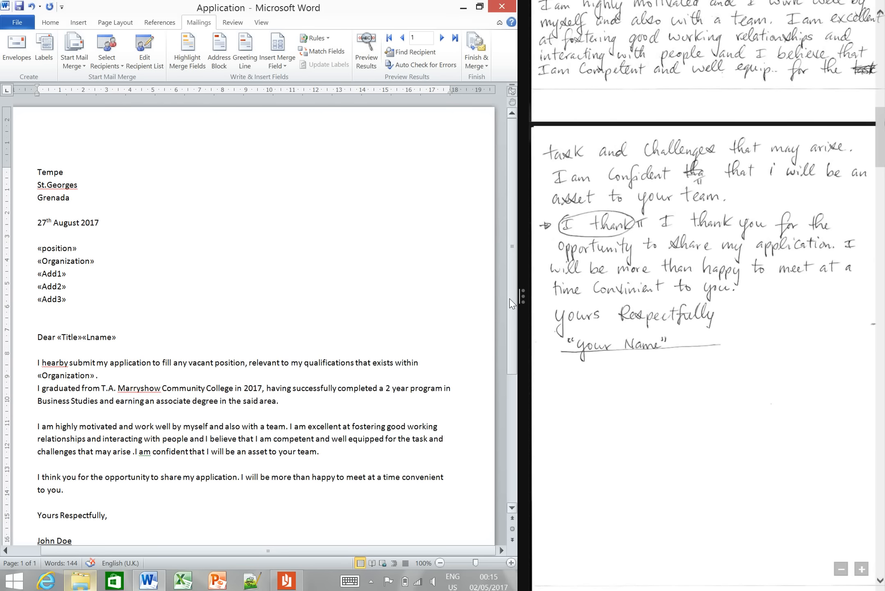
pyautogui.moveTo(511, 303)
pyautogui.mouseDown()
pyautogui.moveTo(518, 447)
pyautogui.moveTo(496, 309)
pyautogui.mouseUp()
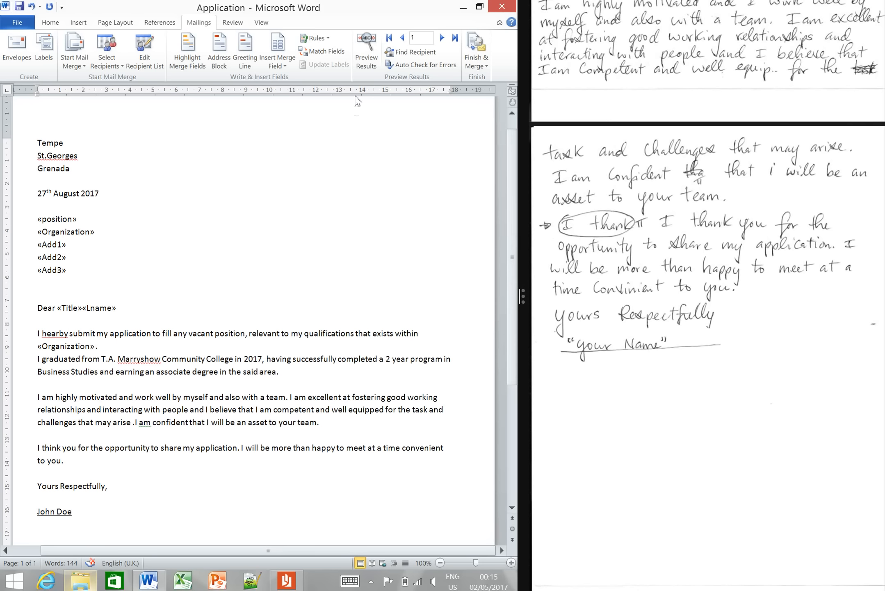
pyautogui.click(371, 58)
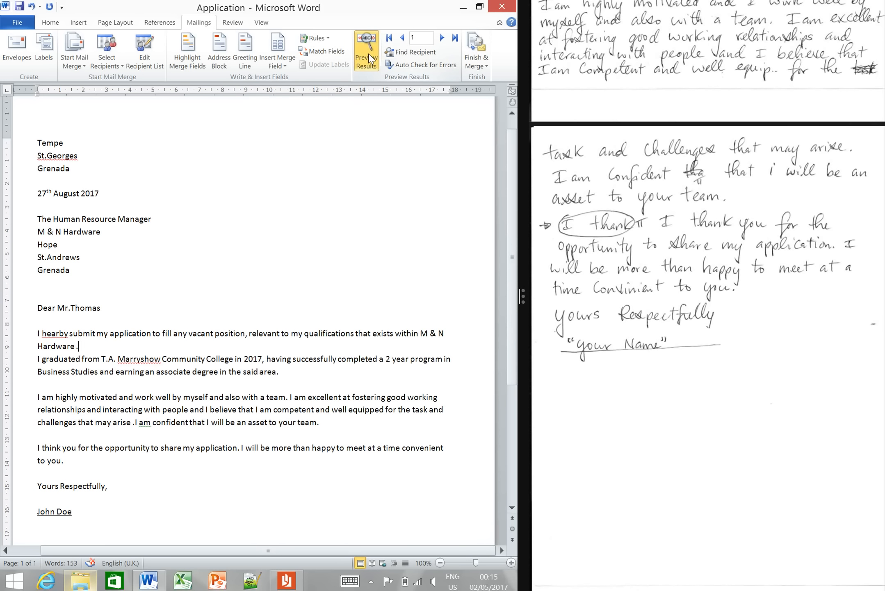
pyautogui.click(370, 58)
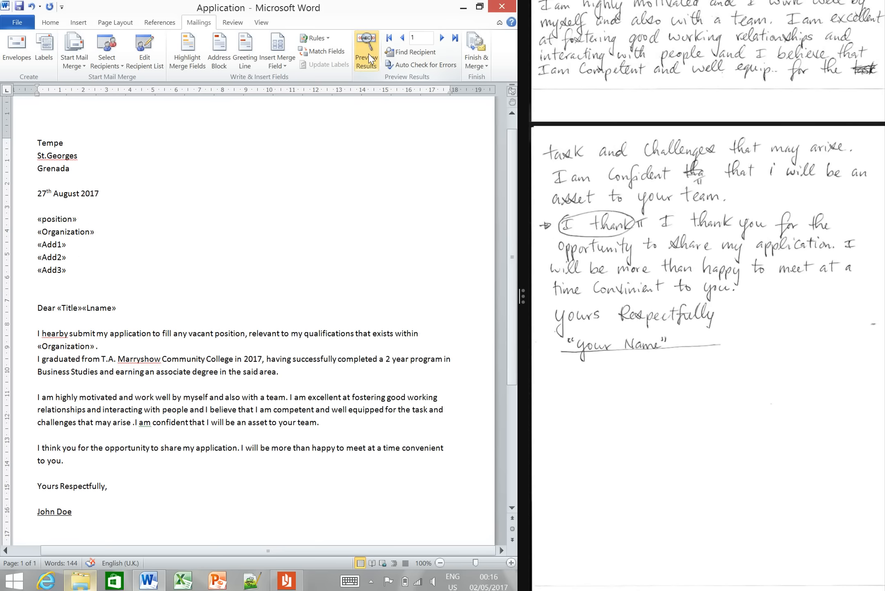
pyautogui.click(371, 58)
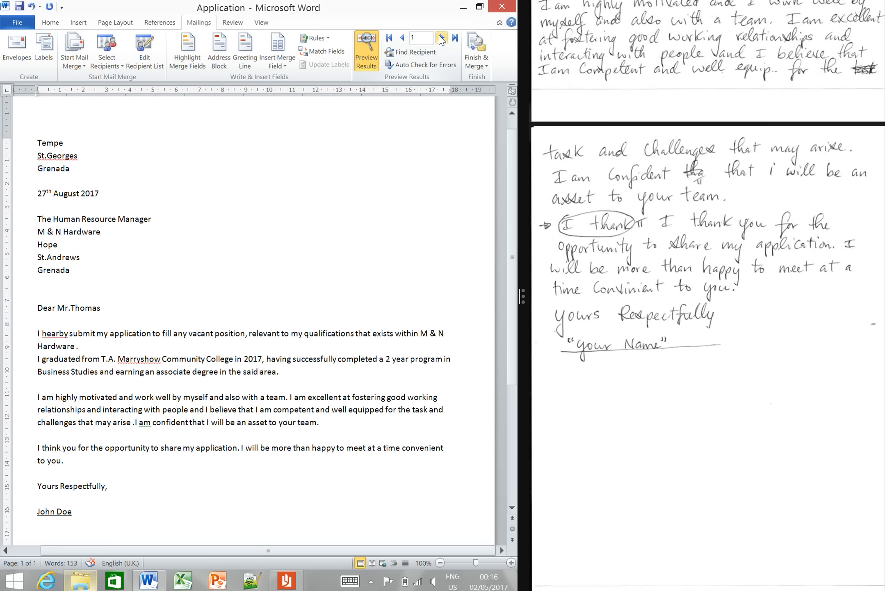
# - Page through the merged letter preview recipient by recipient up to record 5
pyautogui.click(442, 38)
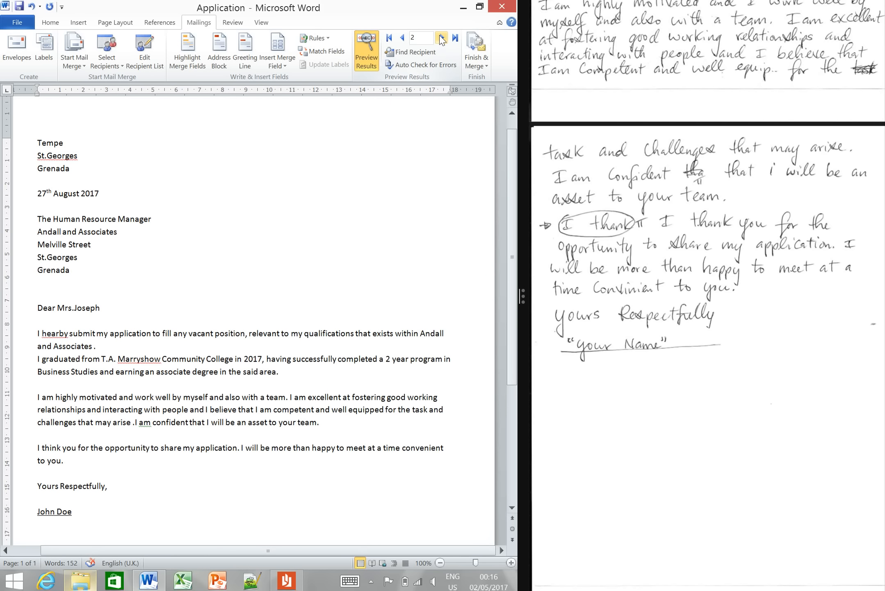
pyautogui.click(441, 39)
pyautogui.click(442, 38)
pyautogui.click(442, 38)
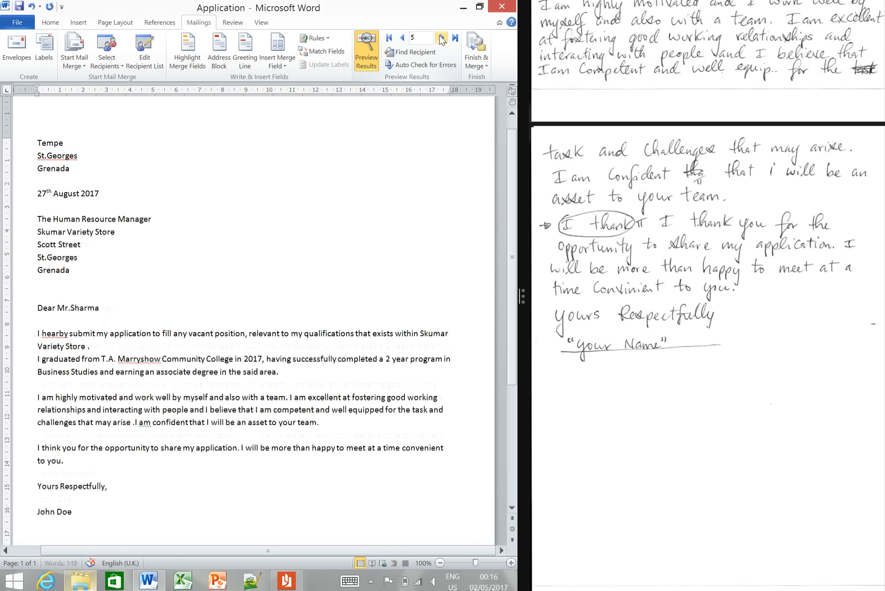
# - Merge all records into a new document of individual letters and look over the result
pyautogui.click(471, 66)
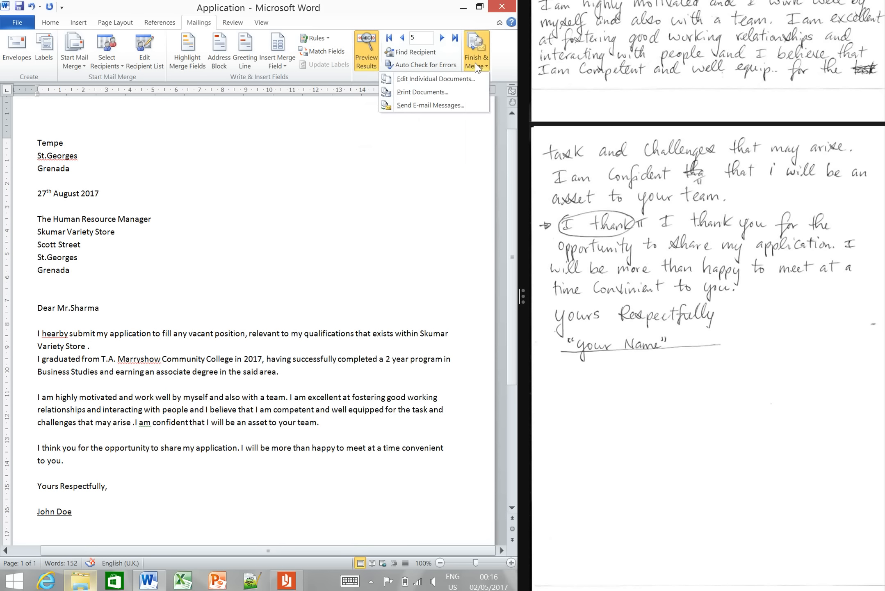
pyautogui.click(470, 79)
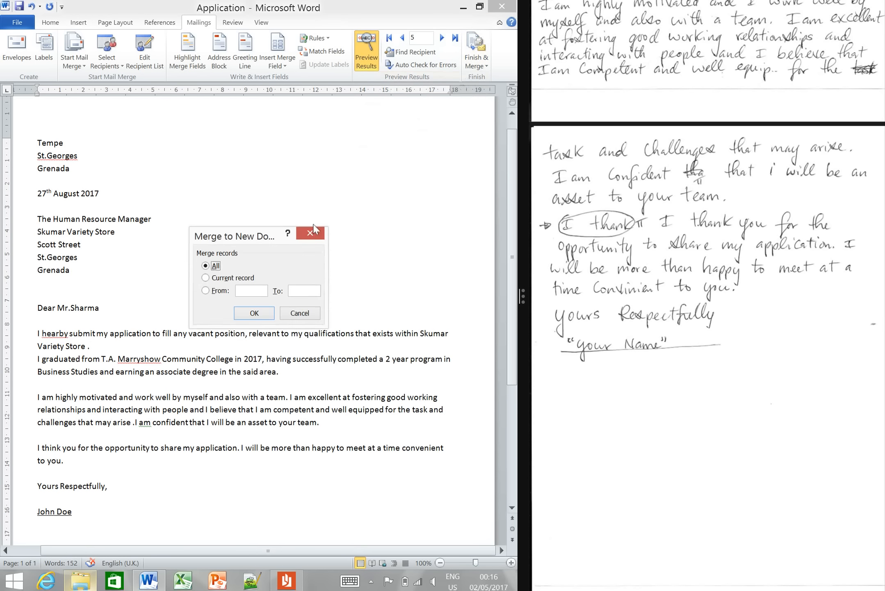
pyautogui.click(259, 314)
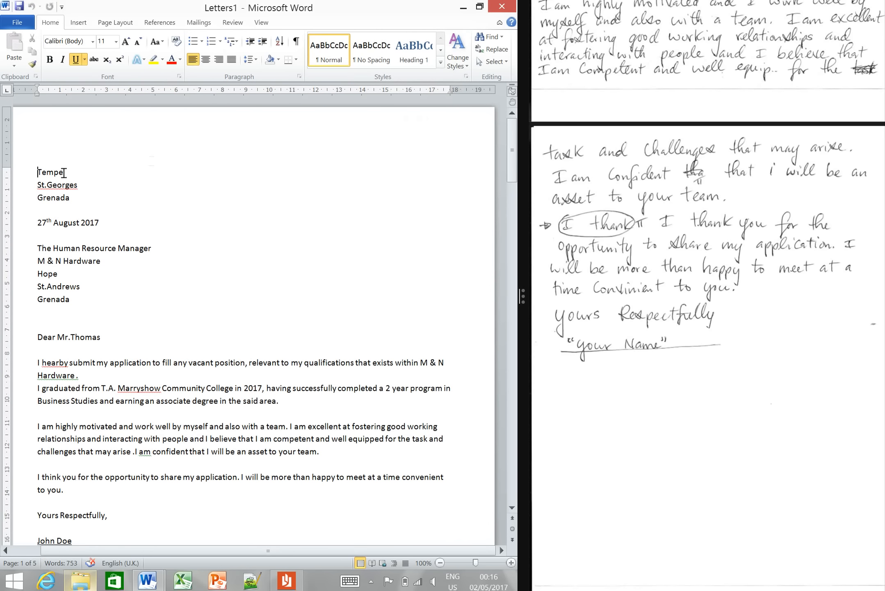
pyautogui.moveTo(513, 144); pyautogui.dragTo(496, 128)
# - Check the handwritten task list and save the merged letters as Complete Merge in the Question 2 folder on the flash drive
pyautogui.moveTo(884, 127); pyautogui.dragTo(882, 39)
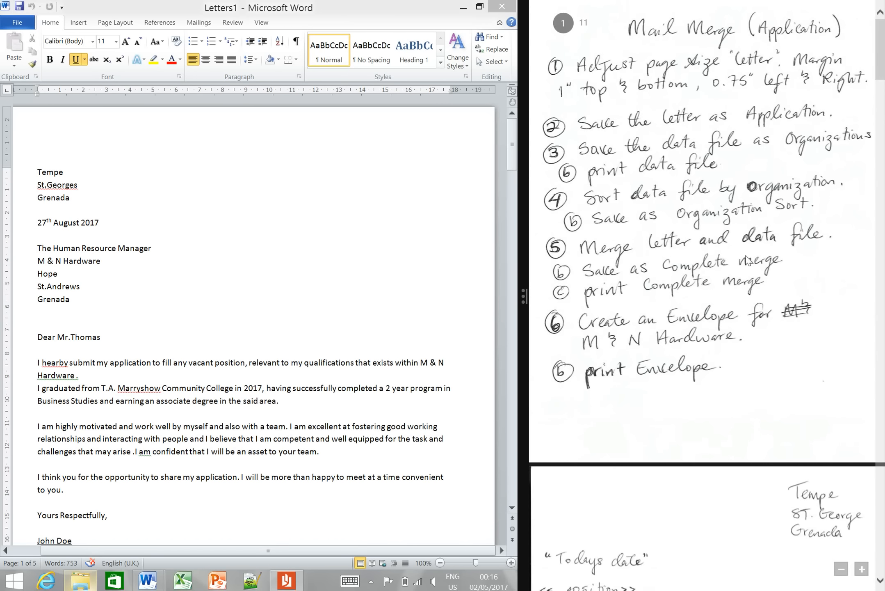
pyautogui.click(27, 27)
pyautogui.click(26, 27)
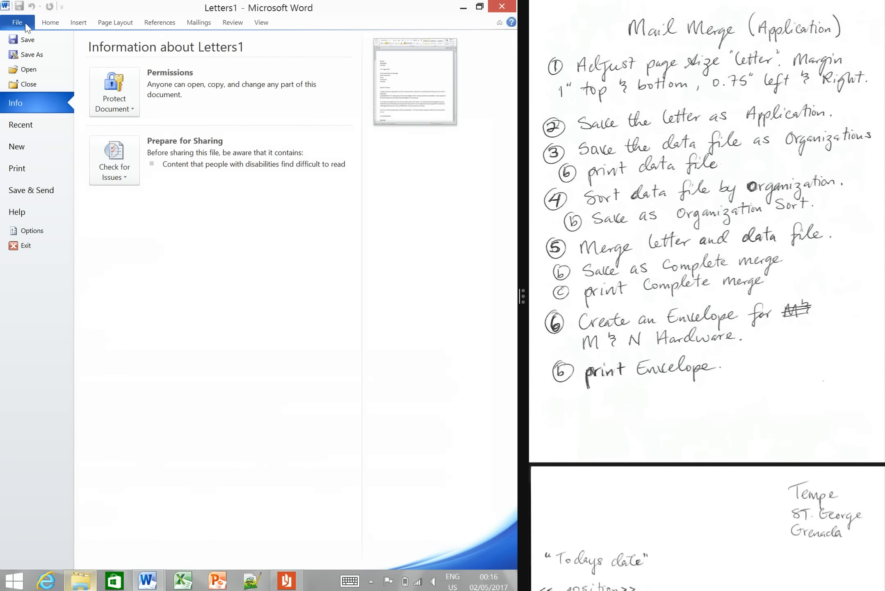
pyautogui.click(35, 58)
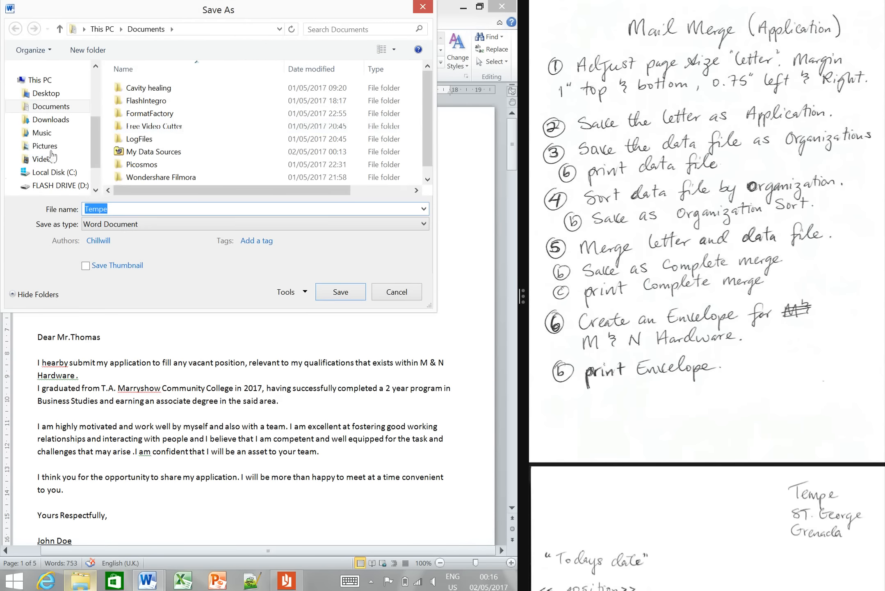
pyautogui.click(49, 186)
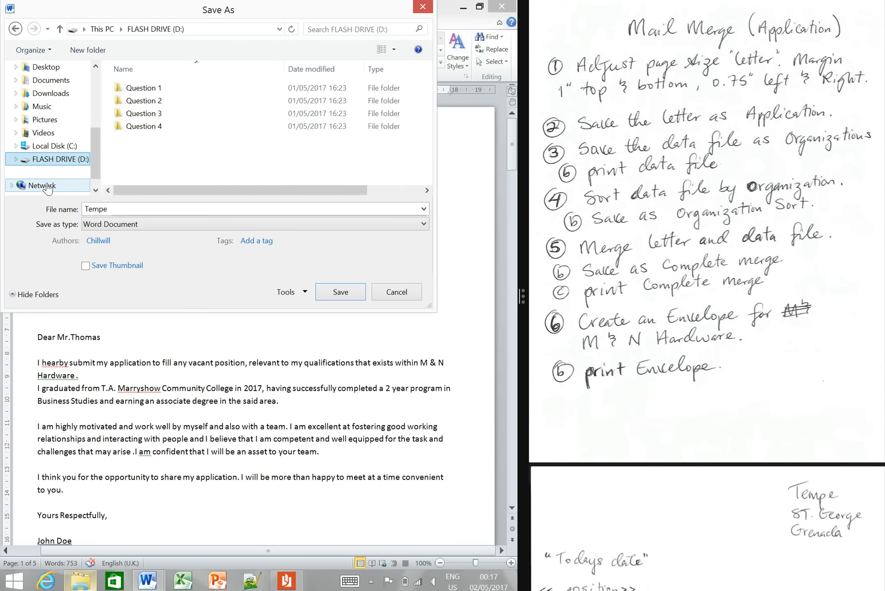
pyautogui.click(166, 101)
pyautogui.doubleClick(166, 101)
pyautogui.click(143, 210)
pyautogui.write('C')
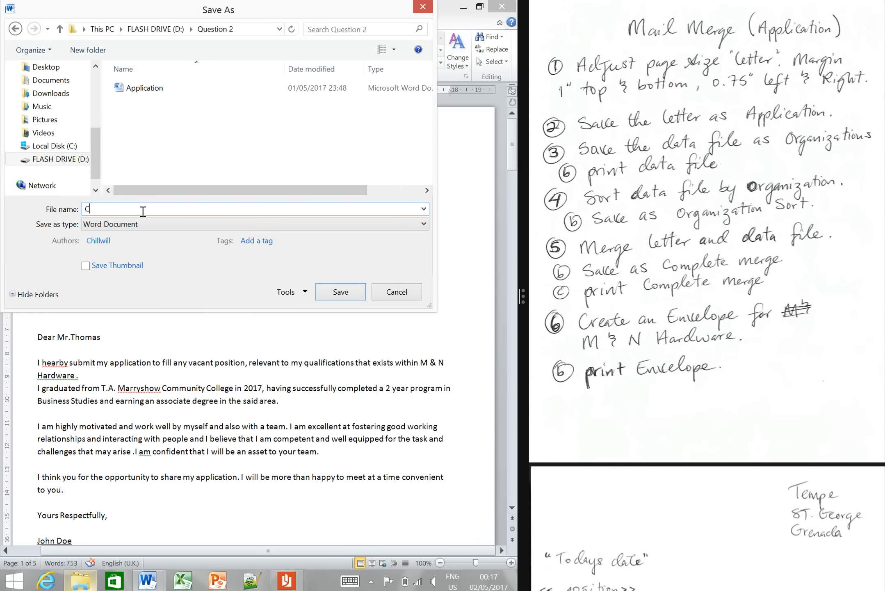
pyautogui.write('omplete Merge')
pyautogui.click(333, 290)
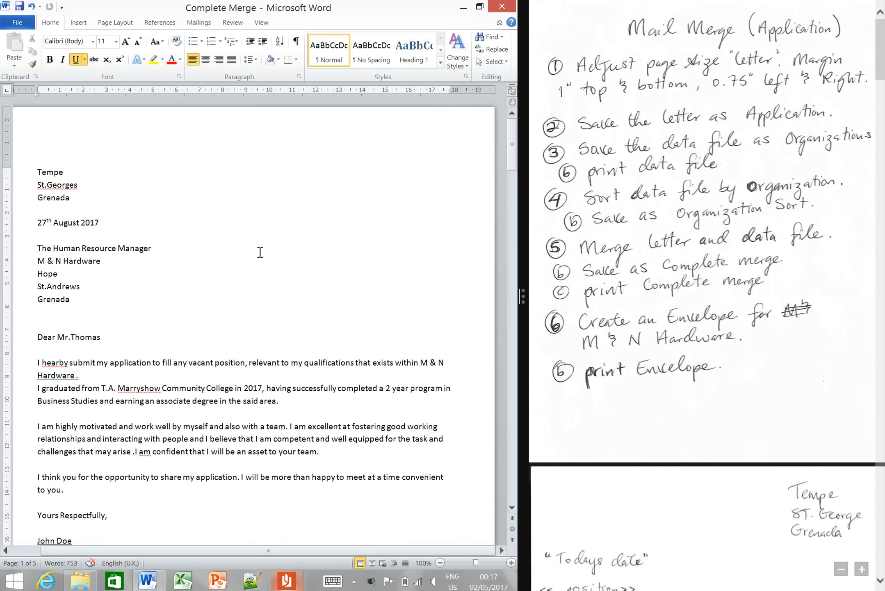
# - Save a copy of the merged letters as Complete Merge Print in the Question 2 folder
pyautogui.click(25, 25)
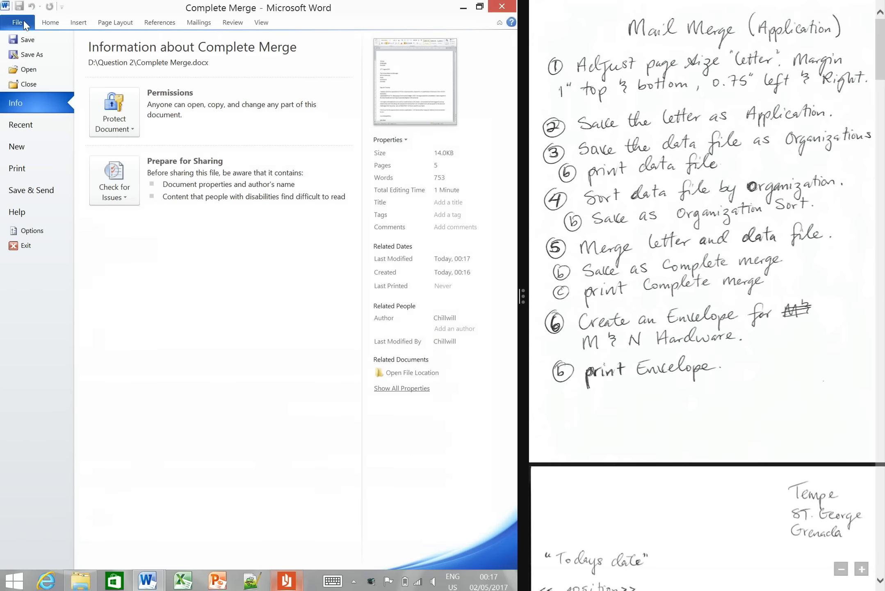
pyautogui.click(25, 56)
pyautogui.click(175, 211)
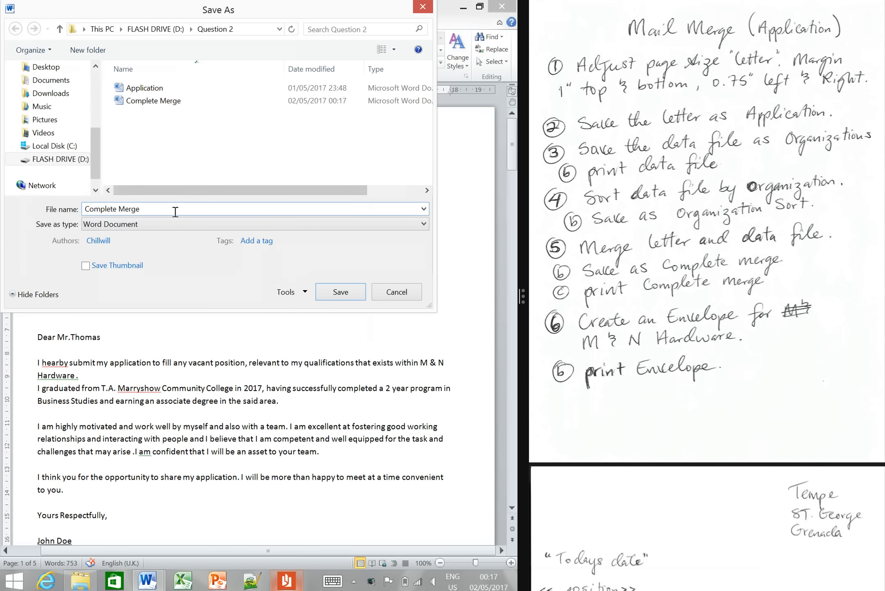
pyautogui.write('Print')
pyautogui.click(335, 291)
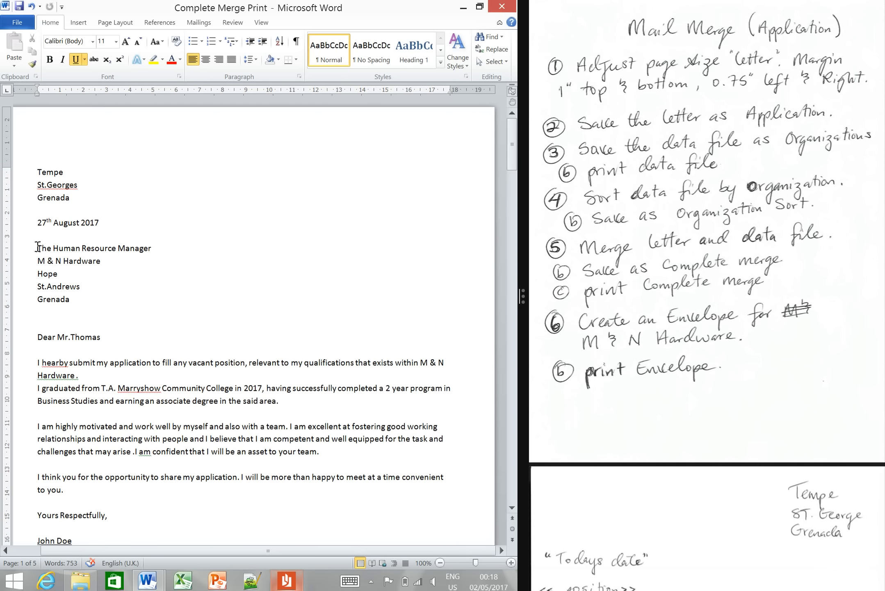
# - Start an envelope using the M & N Hardware recipient block of the first letter as the delivery address
pyautogui.moveTo(37, 248); pyautogui.dragTo(101, 299)
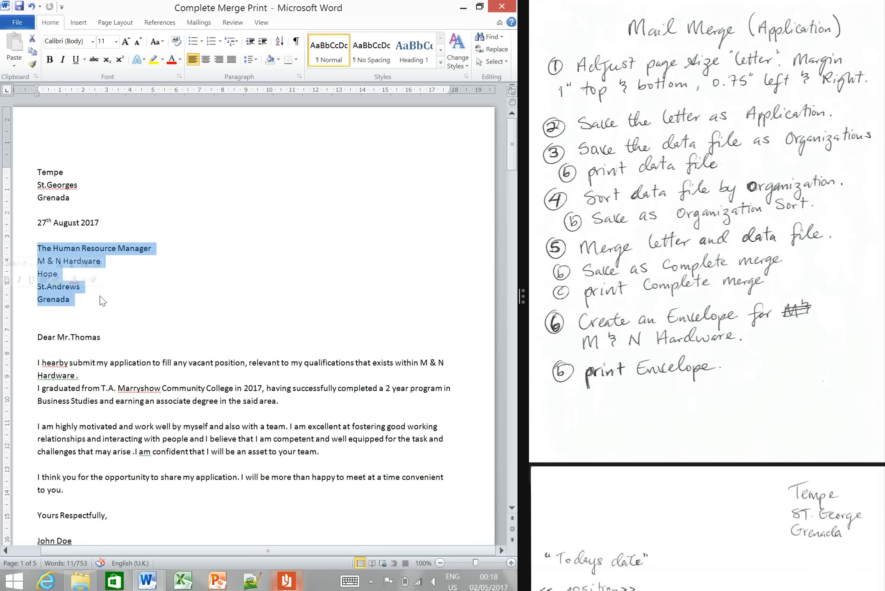
pyautogui.click(199, 23)
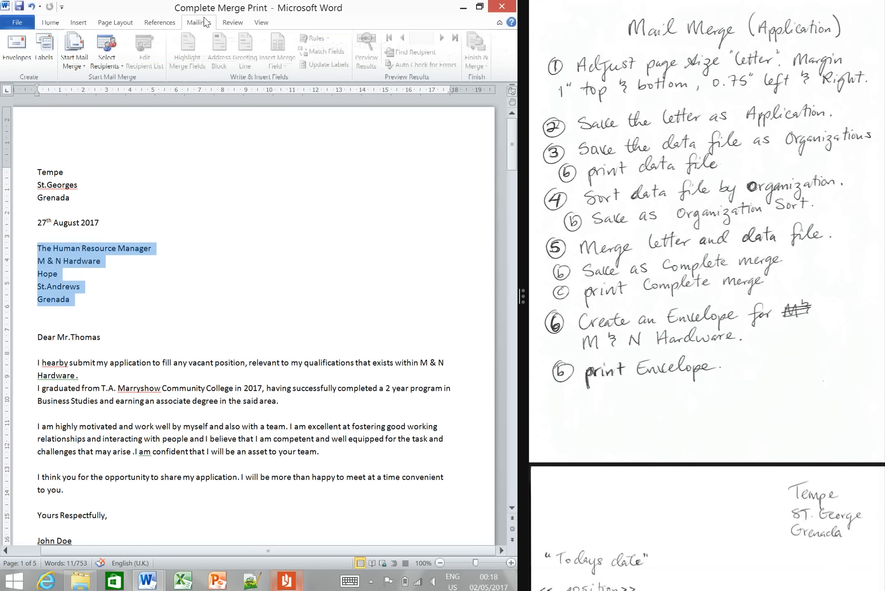
pyautogui.click(15, 46)
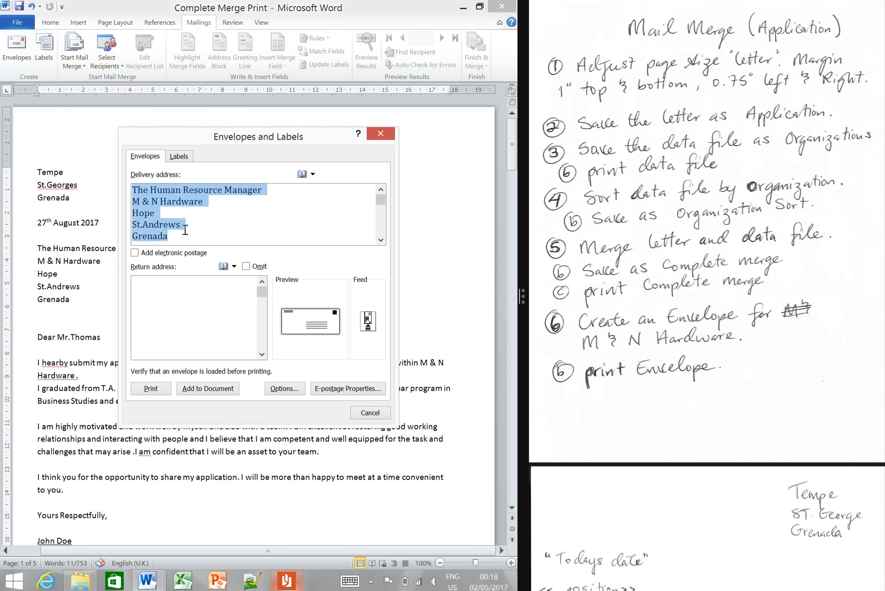
# - Enter the sender's address as the return address, add the envelope to the document and accept it as the default return address
pyautogui.click(158, 283)
pyautogui.write('Tempe')
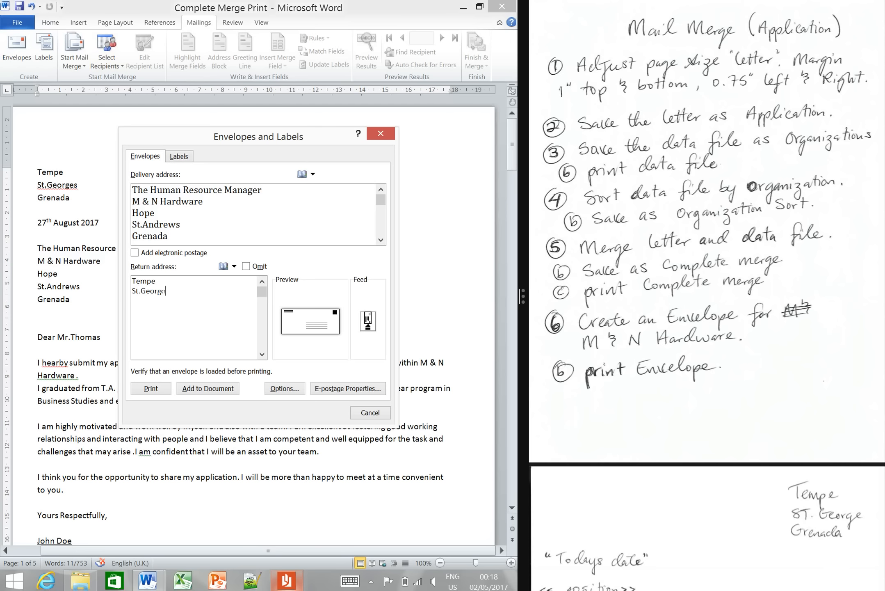
pyautogui.write('renada')
pyautogui.click(210, 389)
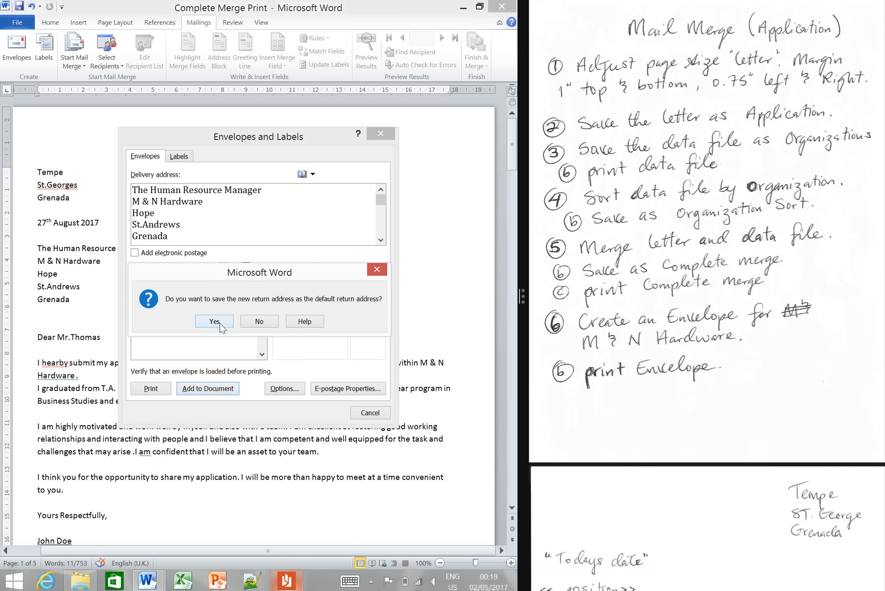
pyautogui.click(220, 324)
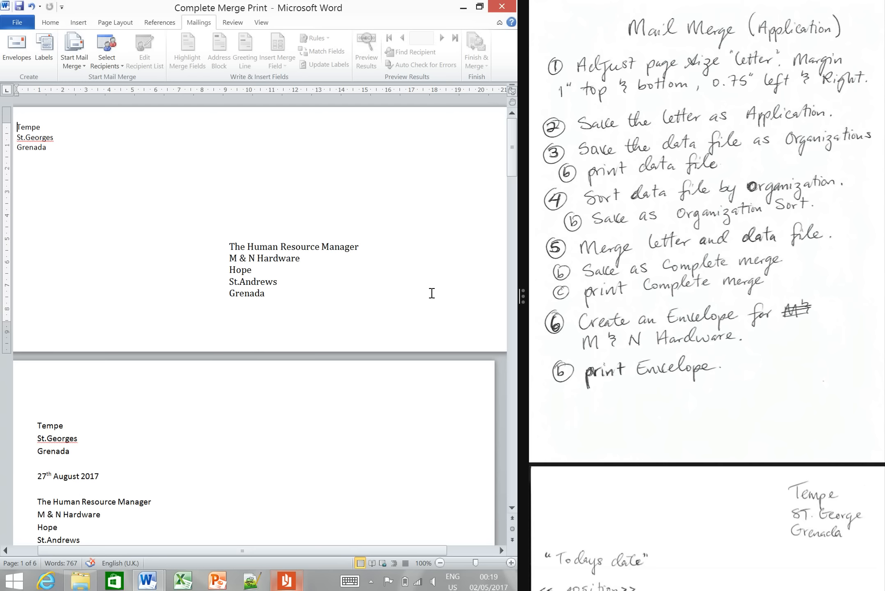
pyautogui.moveTo(514, 170)
pyautogui.mouseDown()
pyautogui.moveTo(512, 193)
pyautogui.moveTo(512, 158)
pyautogui.mouseUp()
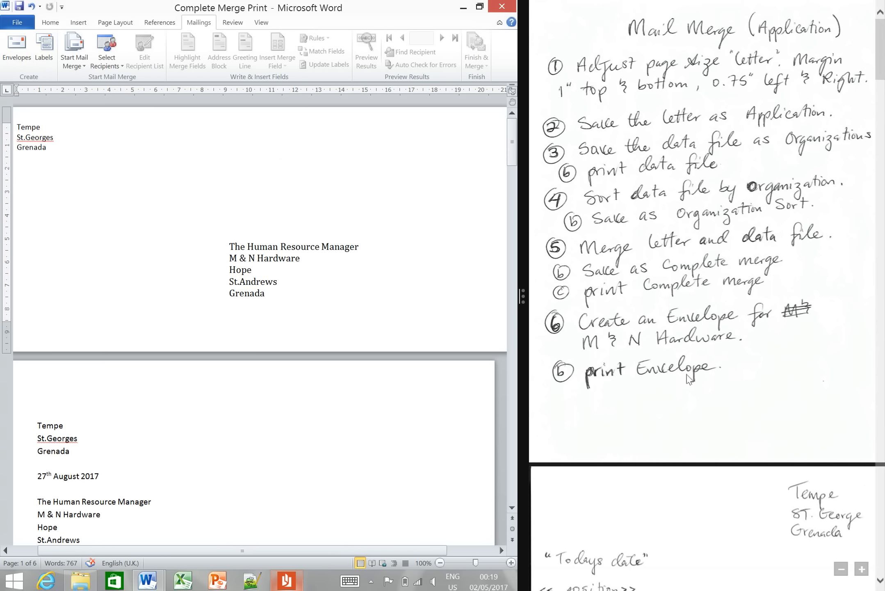
# - Save the document with the envelope as Envelope Print in the Question 2 folder
pyautogui.click(17, 23)
pyautogui.click(30, 56)
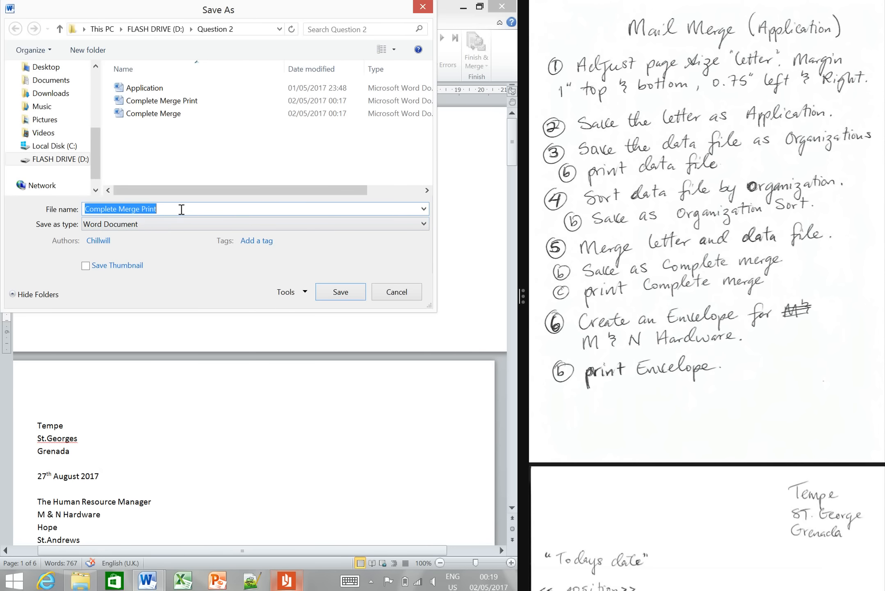
pyautogui.write('Env')
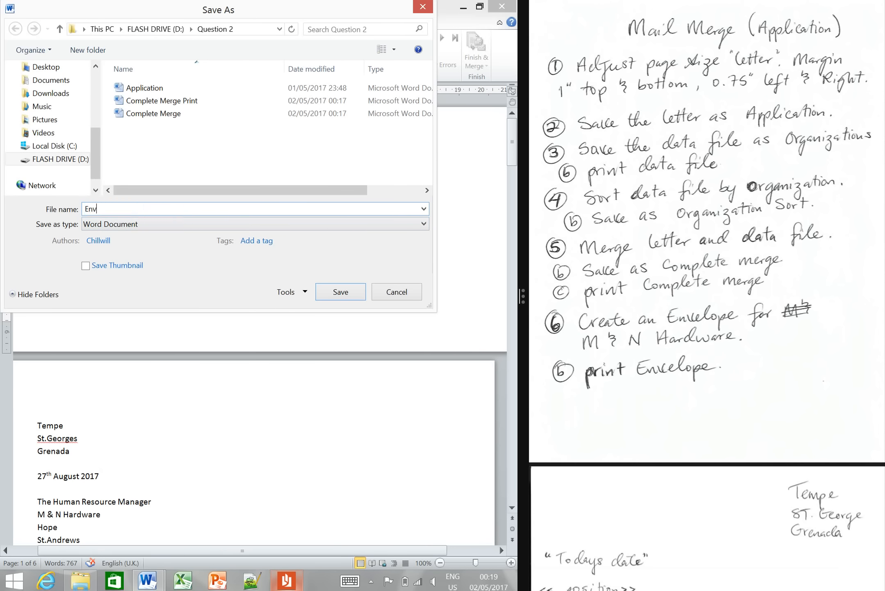
pyautogui.write('elope Print')
pyautogui.click(340, 292)
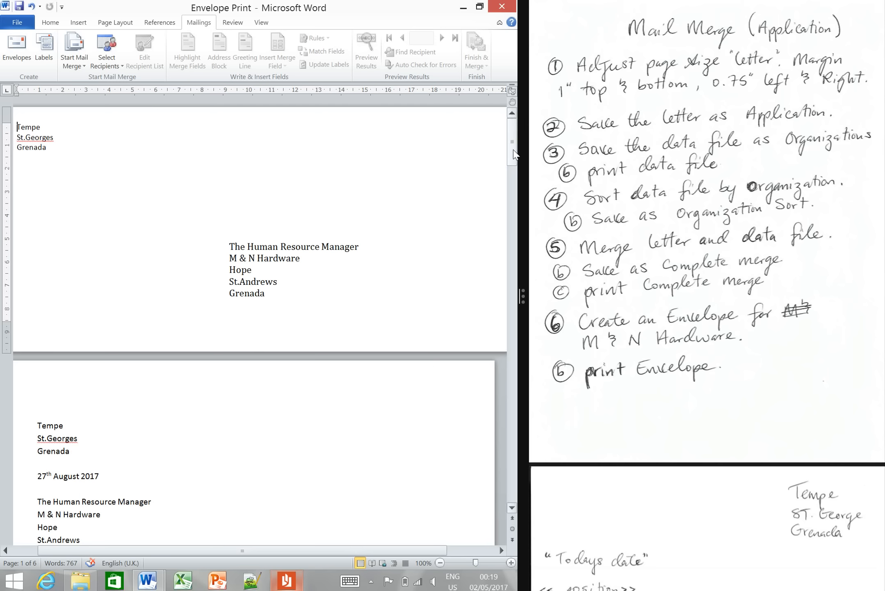
pyautogui.moveTo(514, 155); pyautogui.dragTo(504, 134)
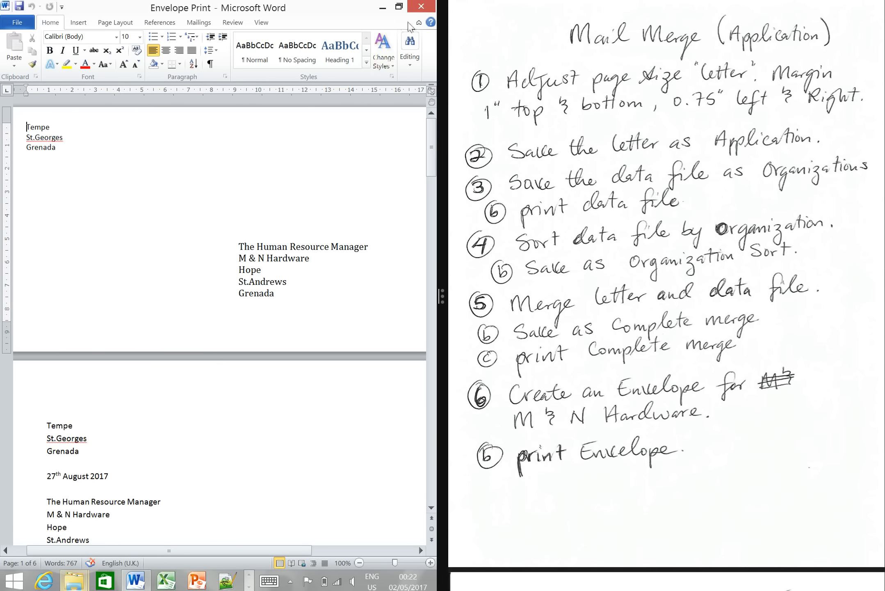
# - Close the Envelope Print document and the open folder windows
pyautogui.click(422, 7)
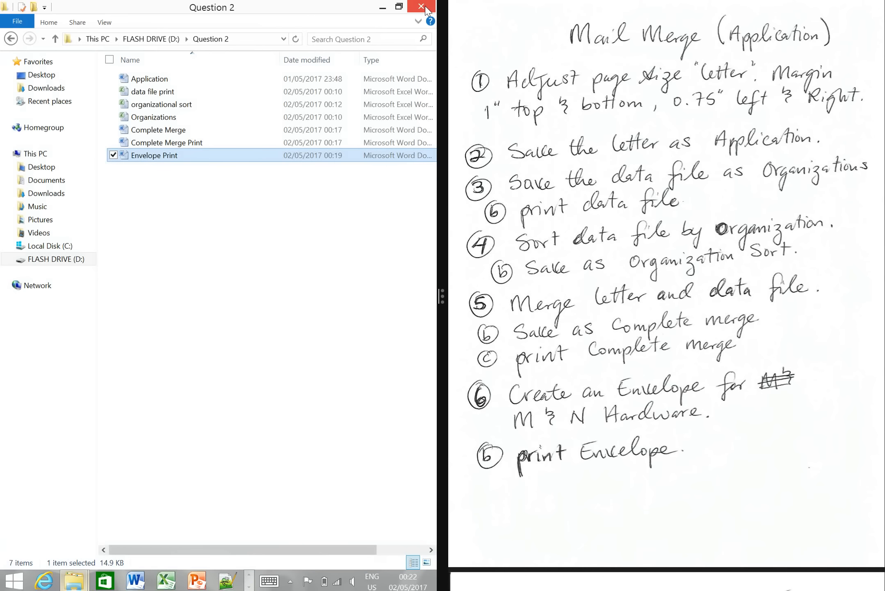
pyautogui.click(425, 8)
pyautogui.click(426, 8)
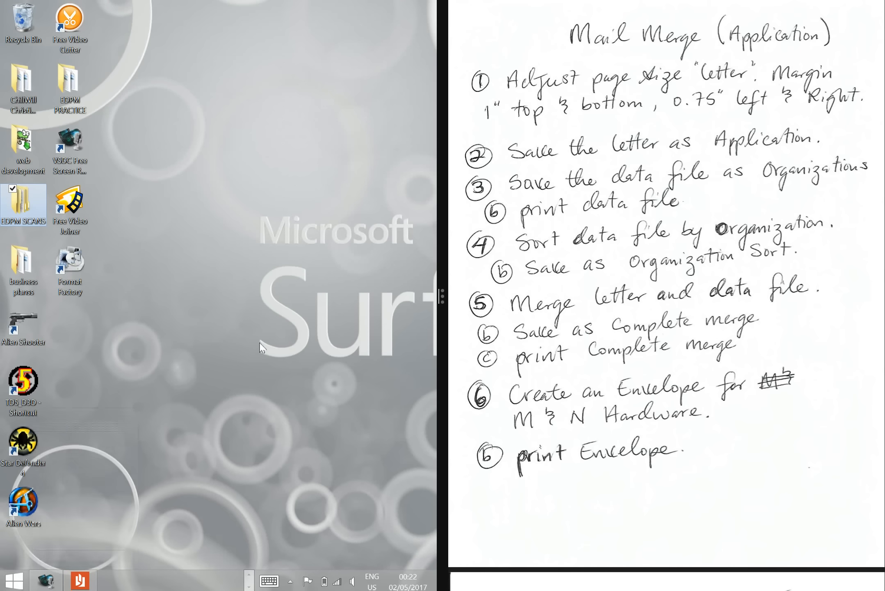
# - Switch to File Explorer and open the Question 2 folder on the flash drive to review the saved files
pyautogui.click(249, 574)
pyautogui.click(74, 580)
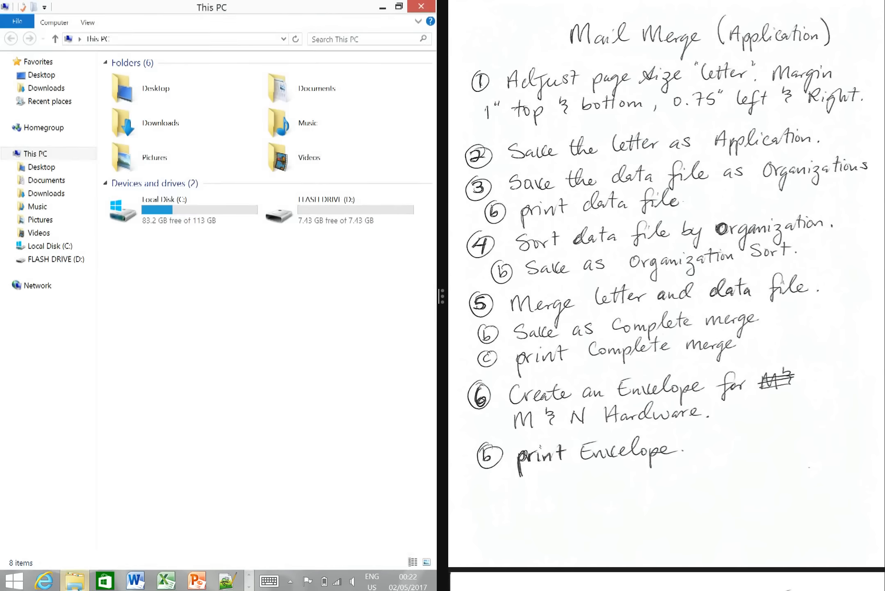
pyautogui.doubleClick(352, 216)
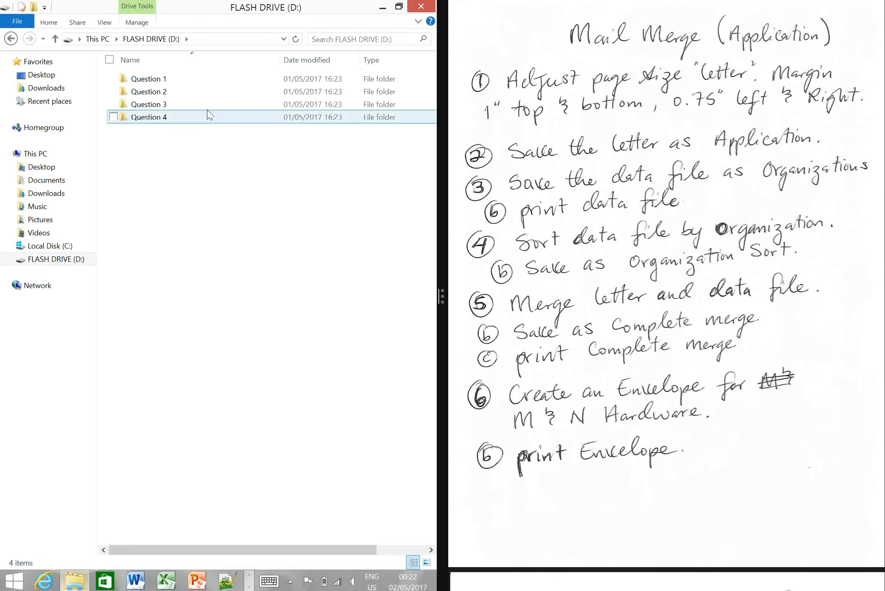
pyautogui.doubleClick(184, 94)
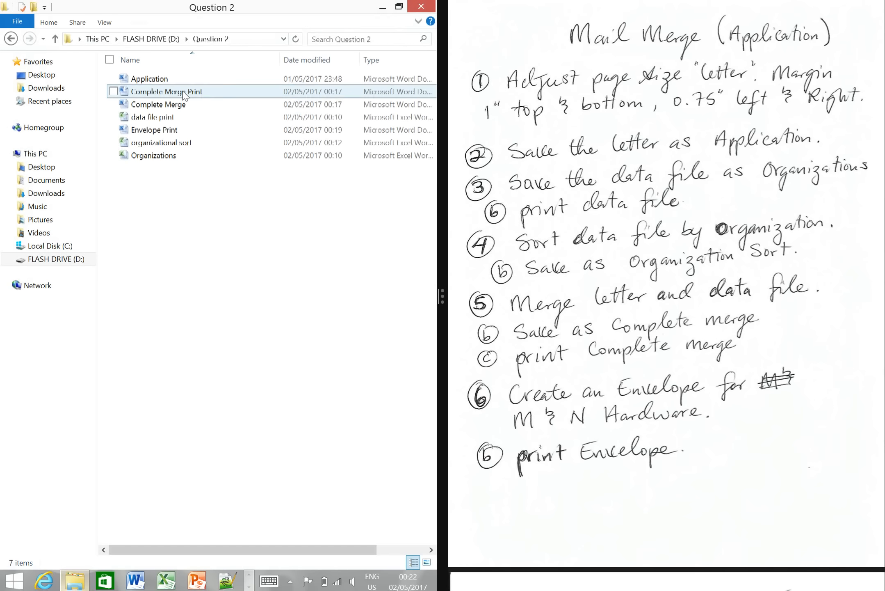